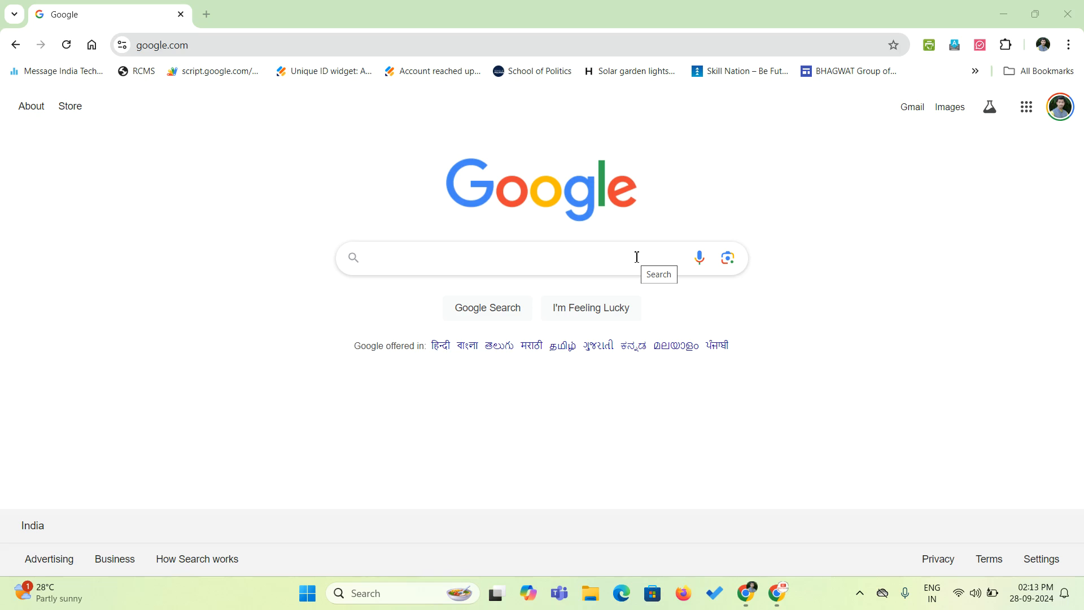
Search Google for 'igr maharashtra main page' using the autocomplete suggestions.
click(637, 257)
text(igr)
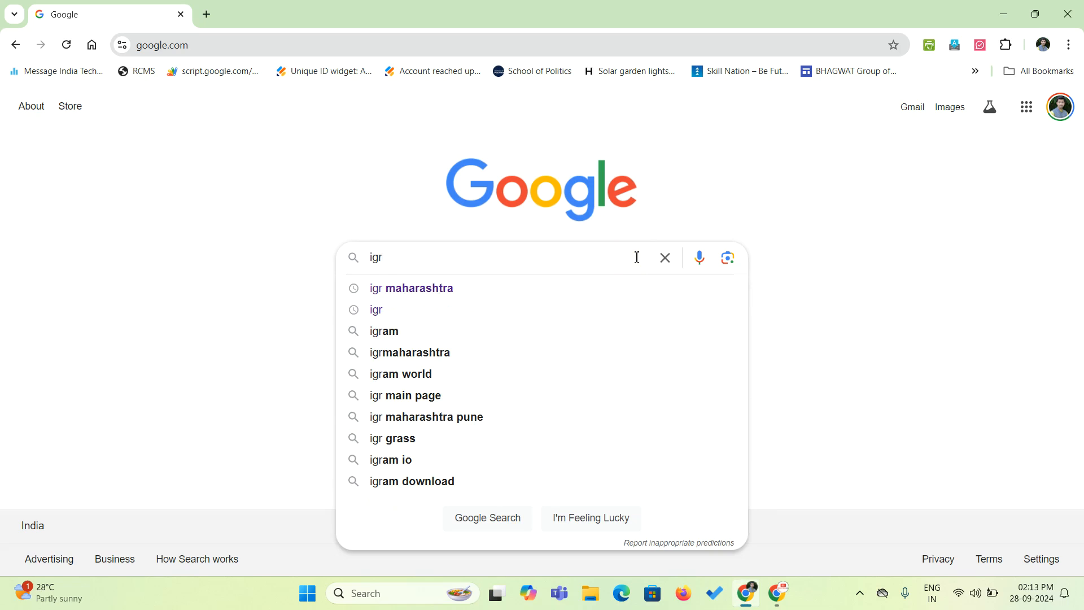
key(Down)
text(main)
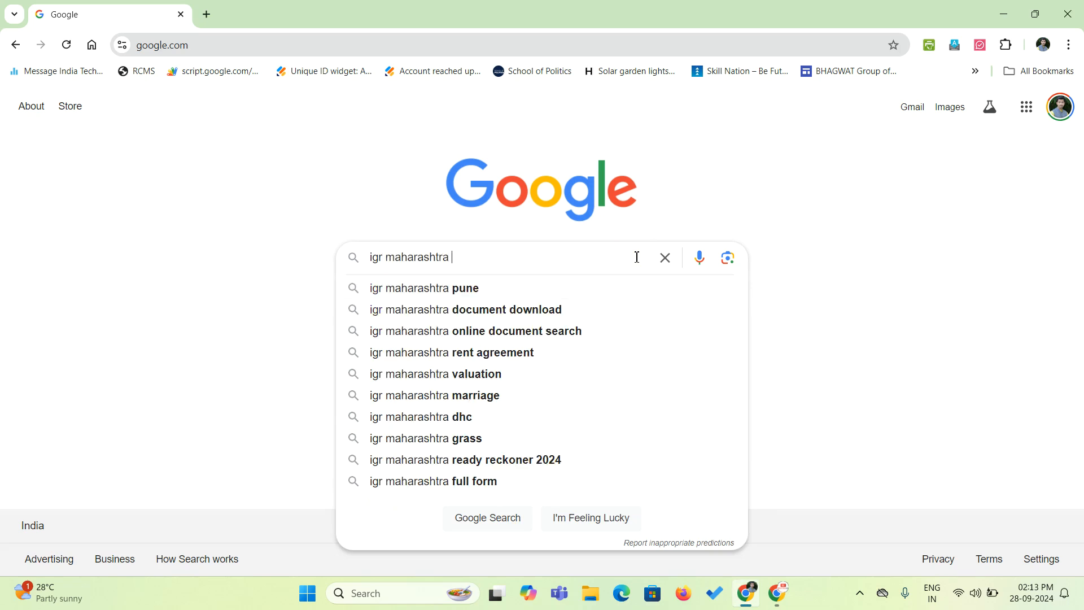
key(Down)
key(Return)
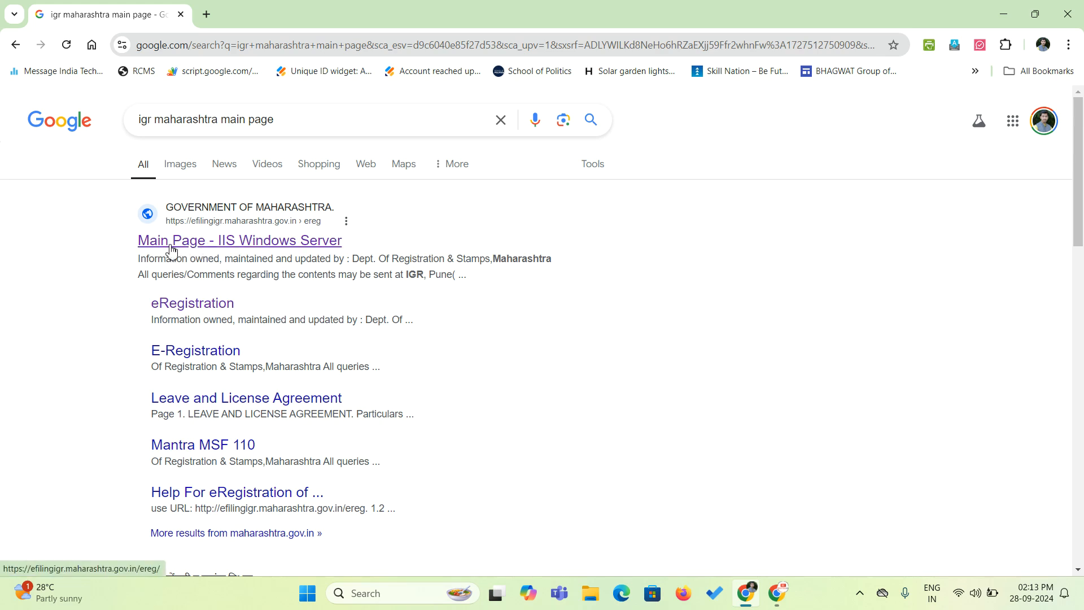
Open the 'Main Page - IIS Windows Server' result and close the Kind Information notice.
click(218, 242)
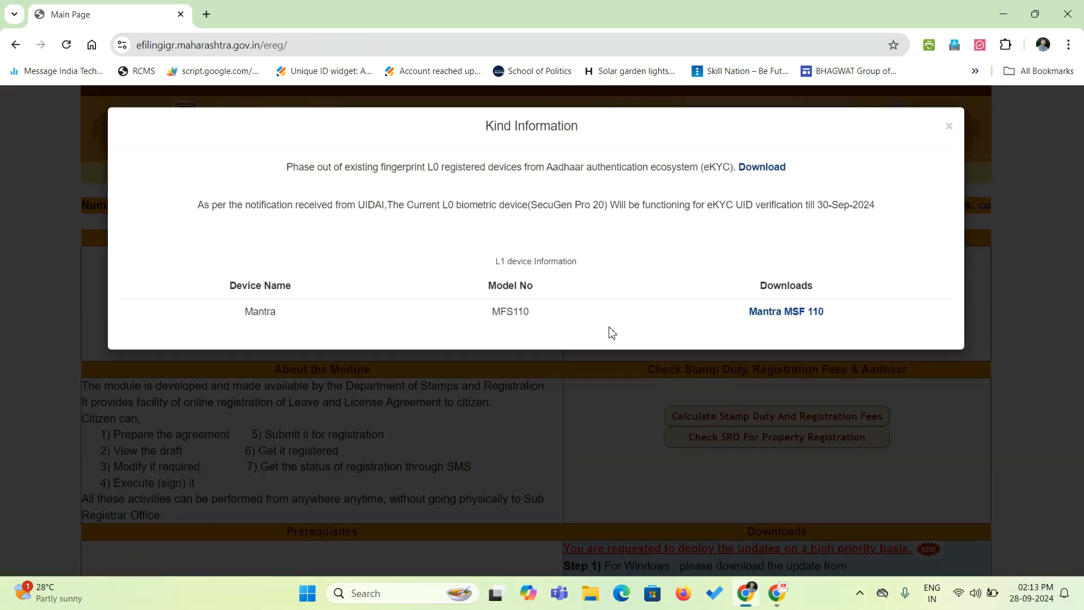
click(950, 128)
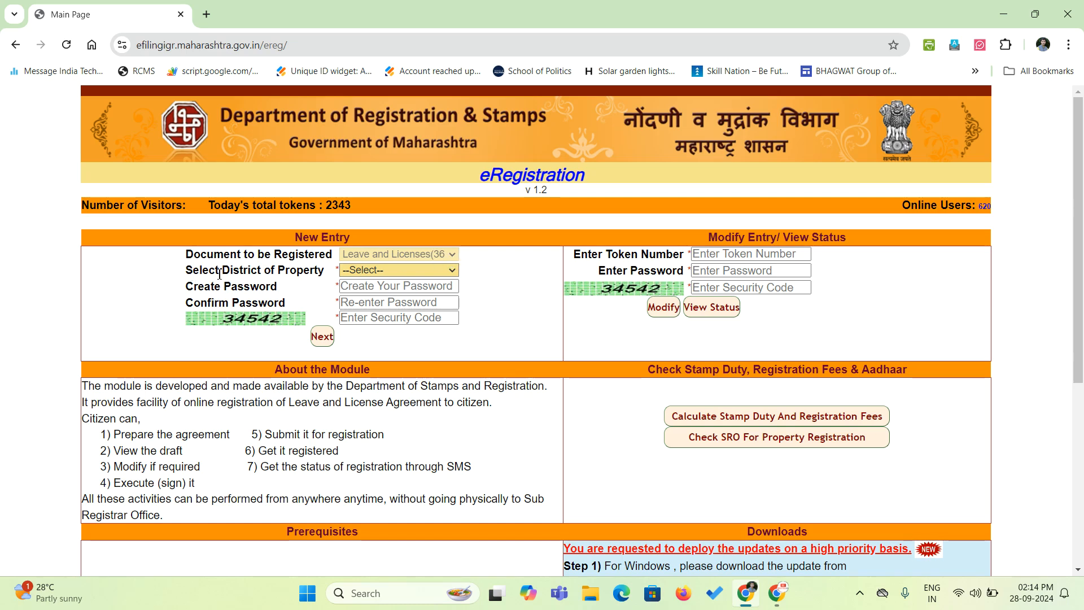
Select Pune as the property's district.
click(368, 271)
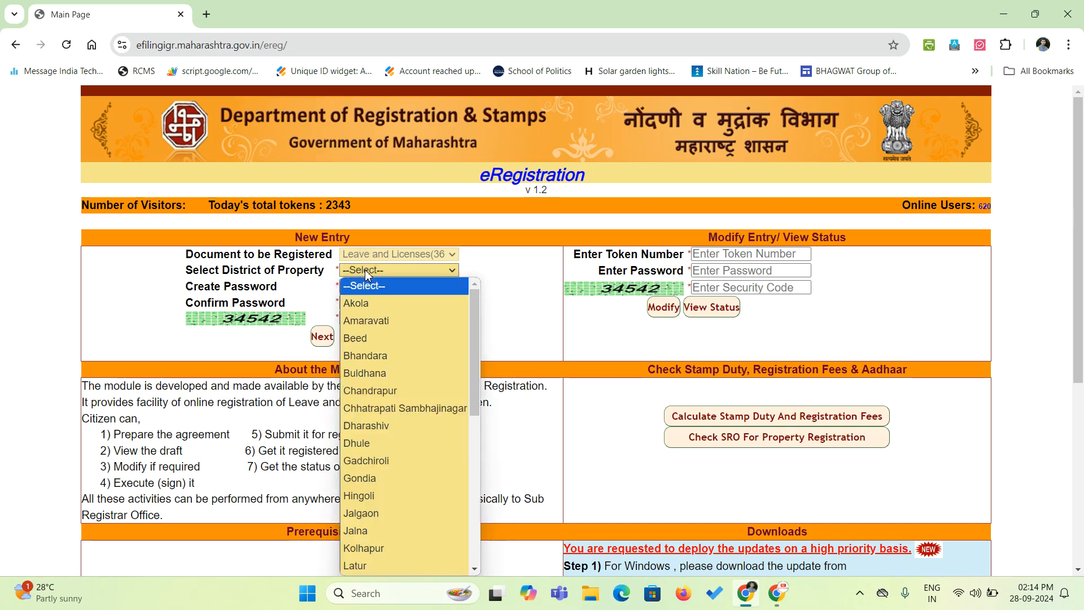
scroll(405, 457, down, 5)
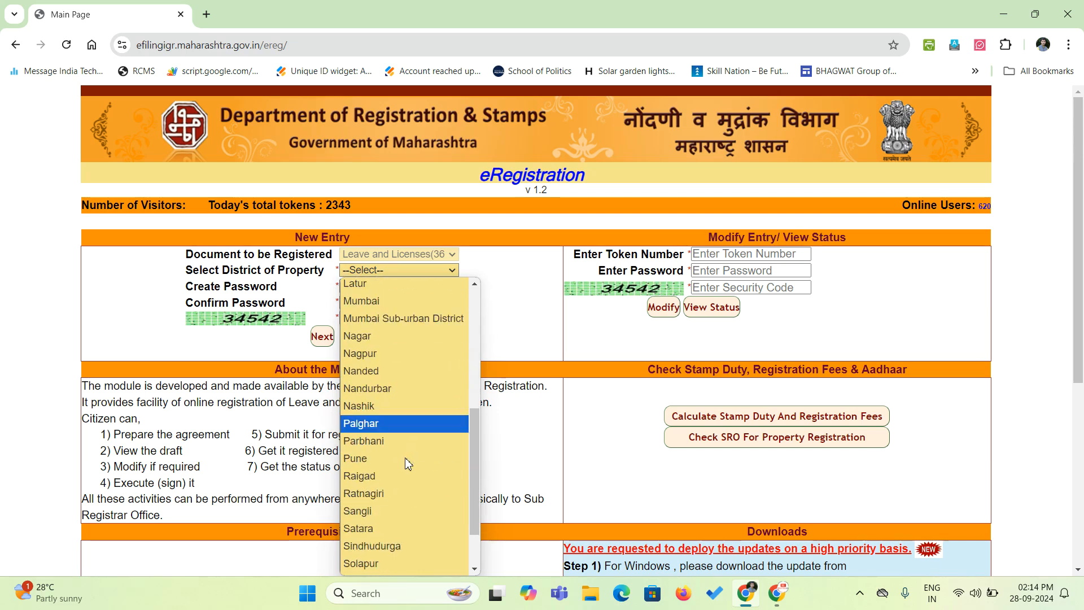
click(367, 459)
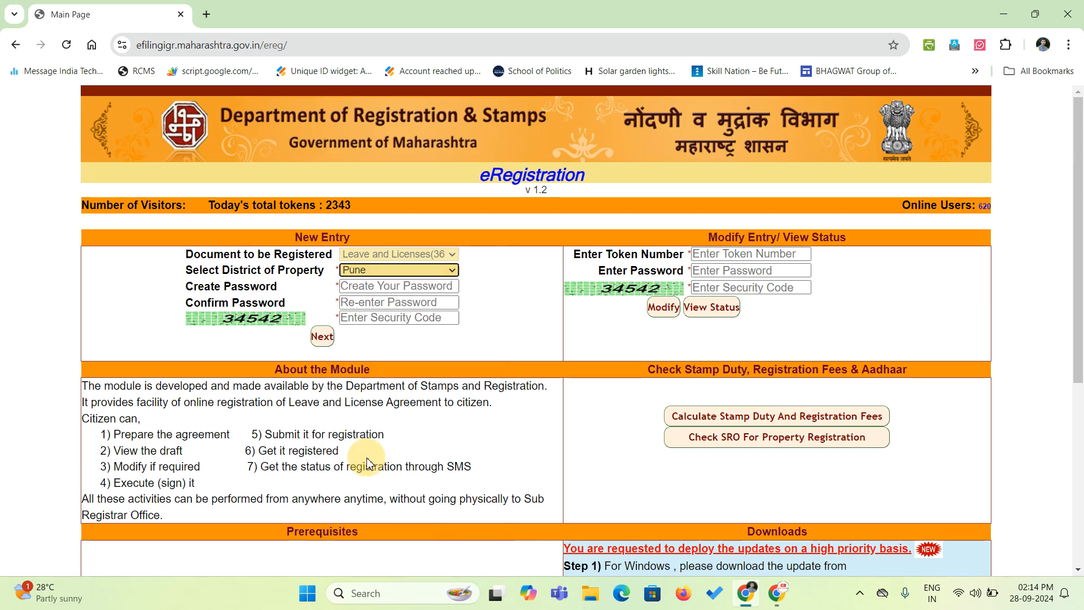
Enter and confirm the entry password, type the displayed security code, and submit.
click(365, 289)
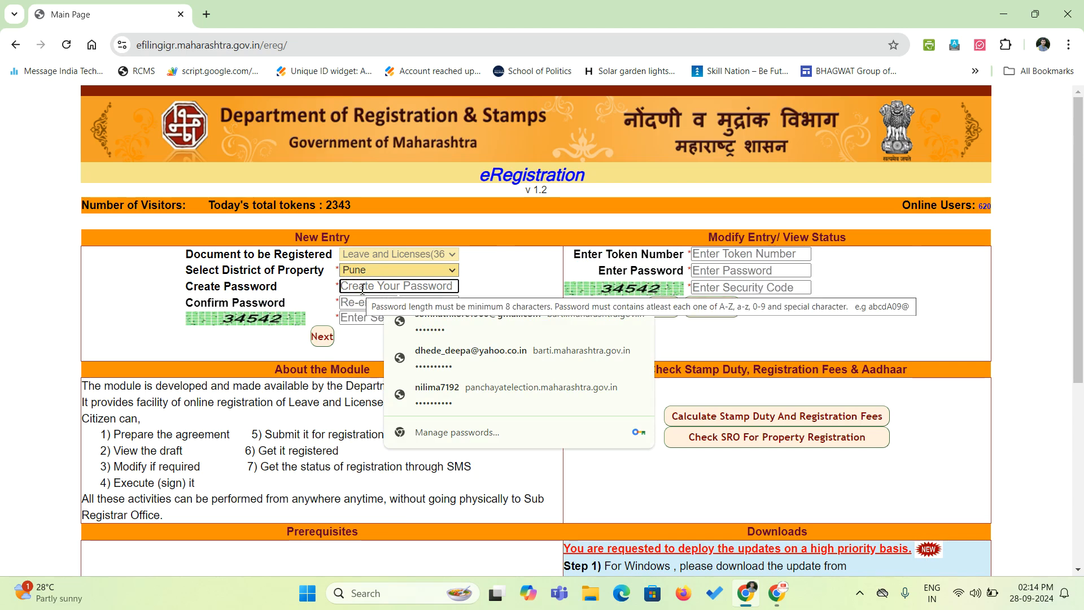
click(361, 351)
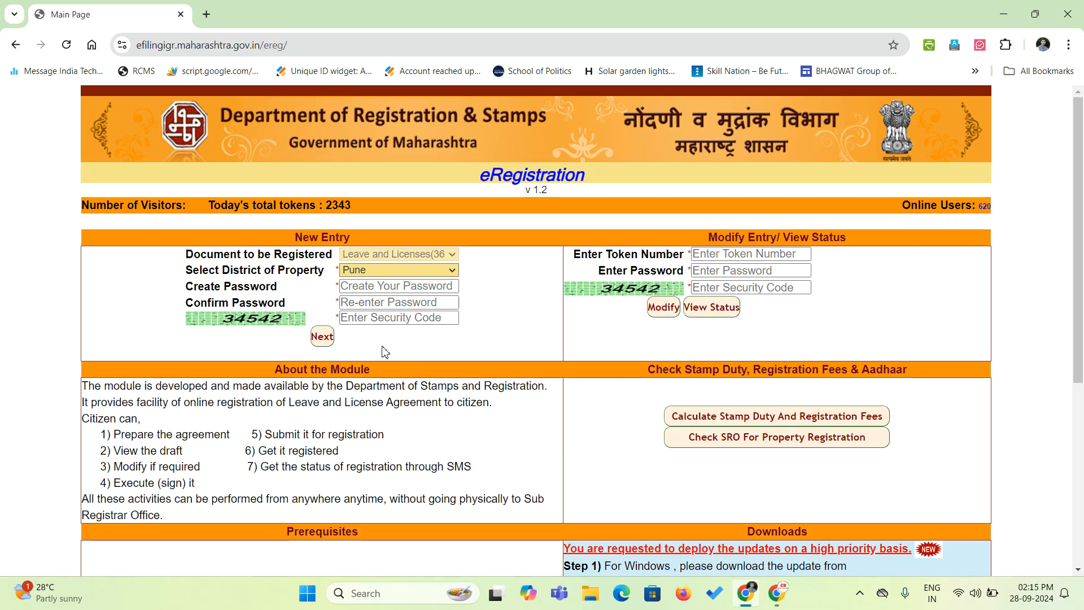
click(397, 288)
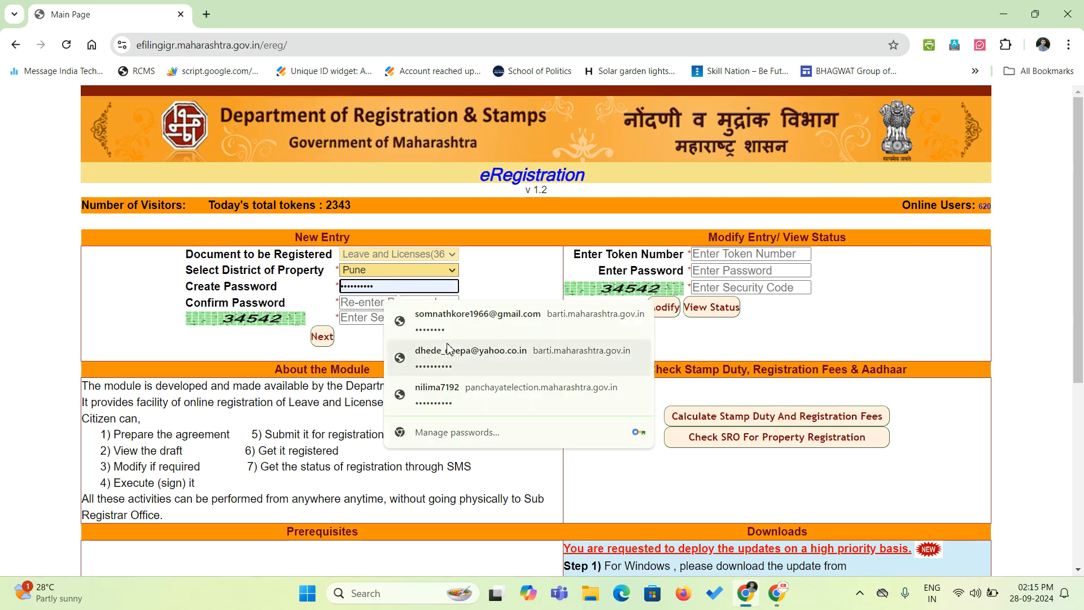
text(*******)
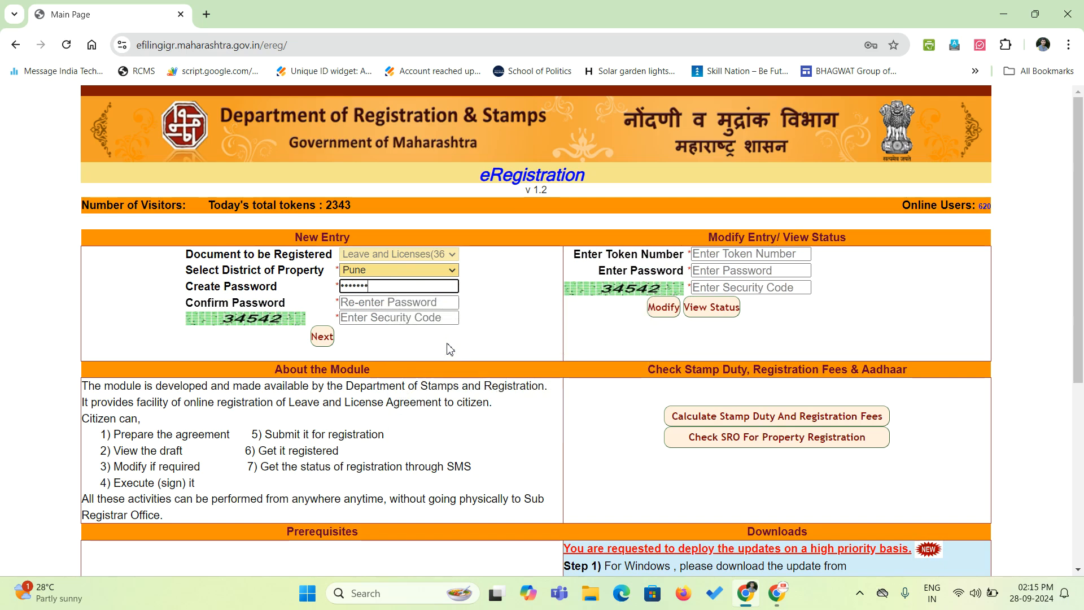
text(***)
key(Tab)
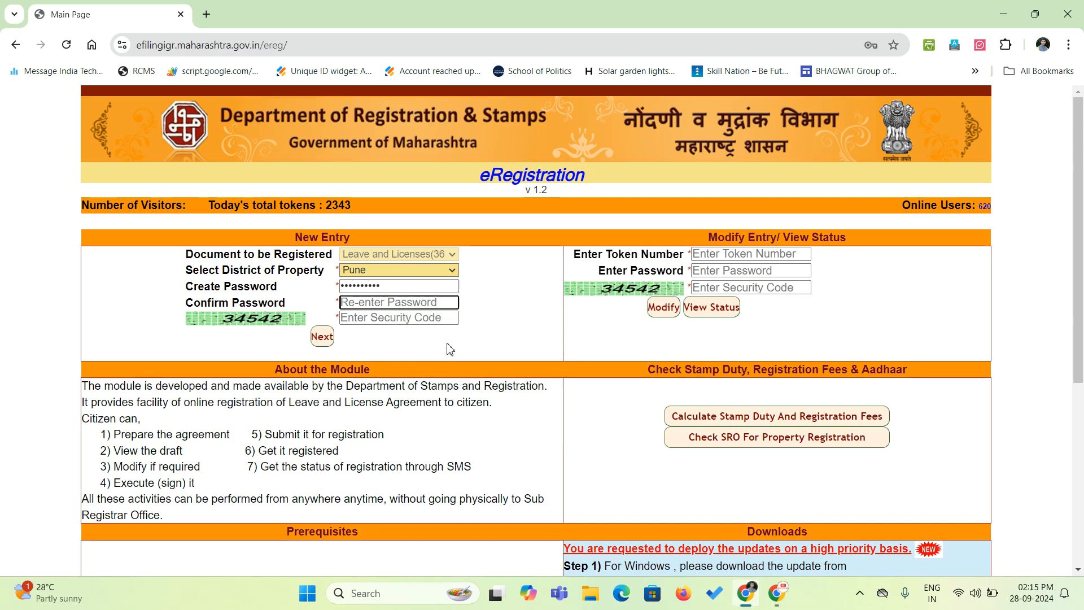
text(*****)
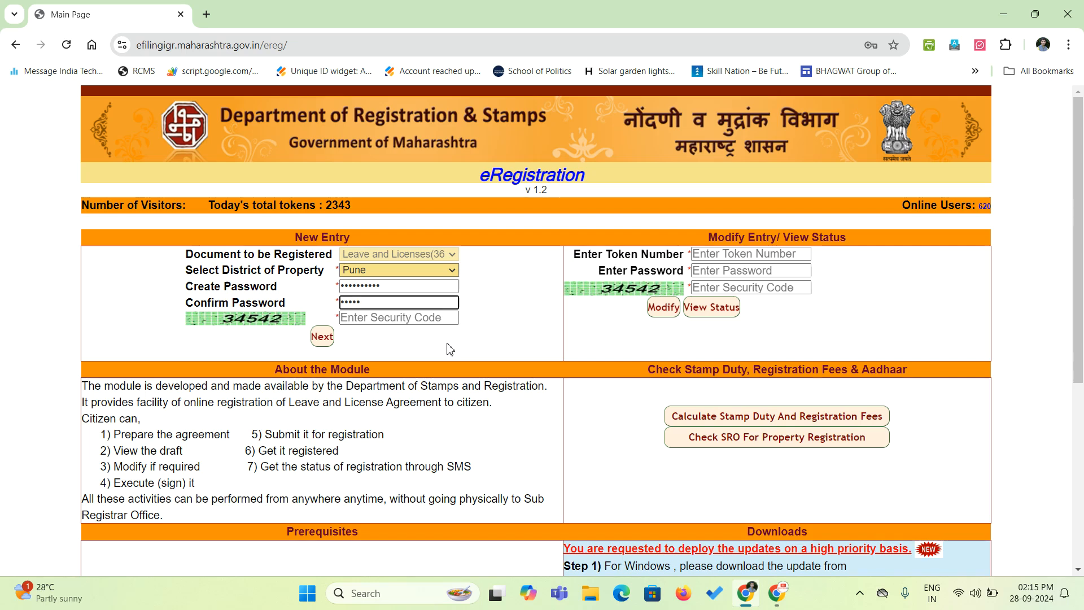
text(*****)
key(Tab)
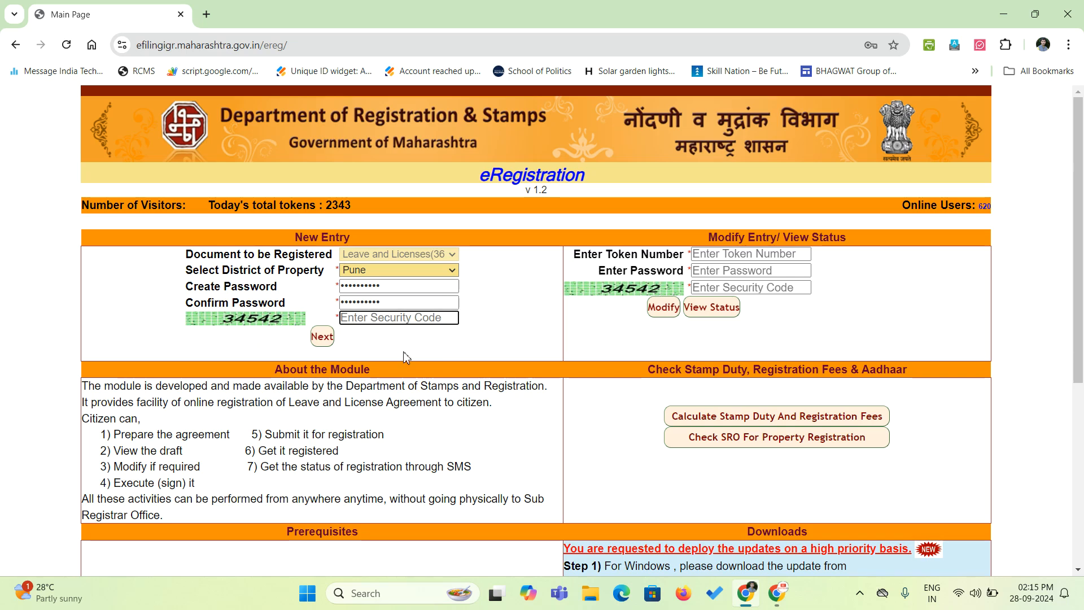
text(34542)
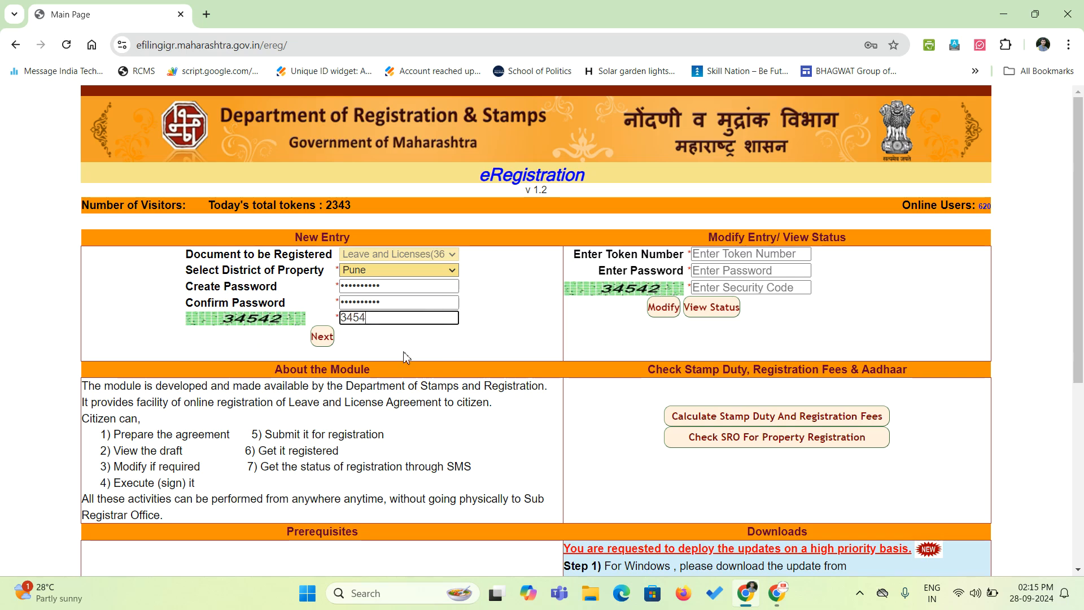
click(323, 338)
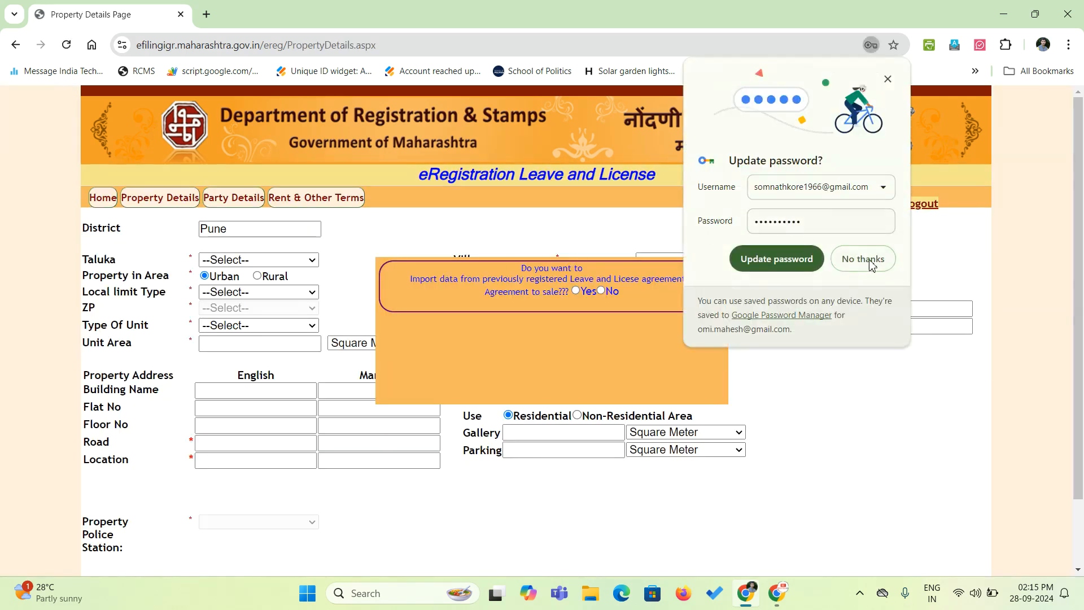
Decline the browser password update, refuse importing earlier agreement data, and acknowledge the police note.
click(863, 258)
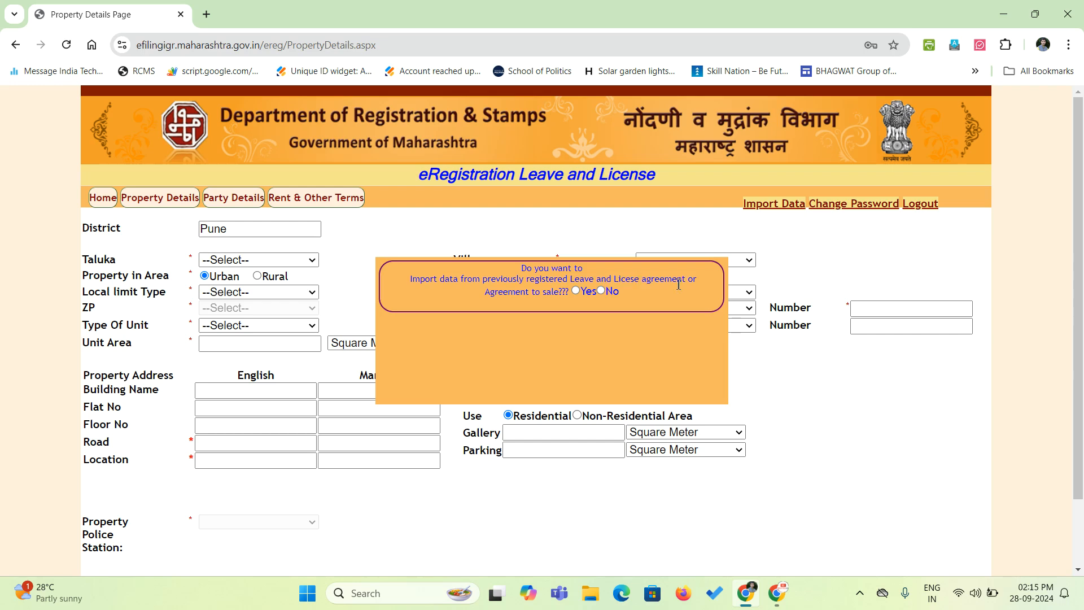
click(575, 291)
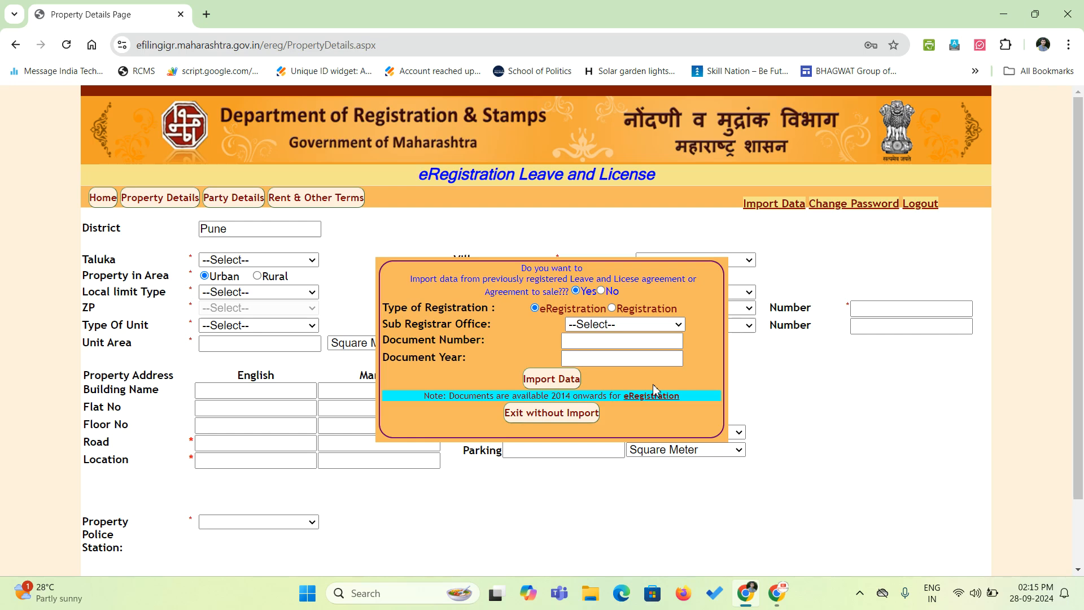
click(601, 291)
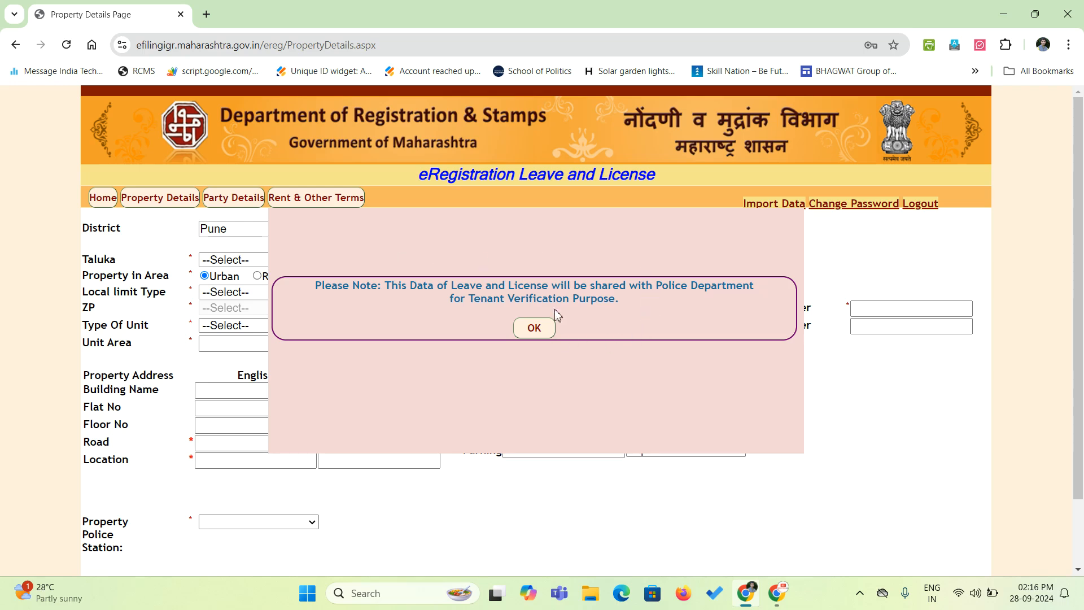
click(546, 325)
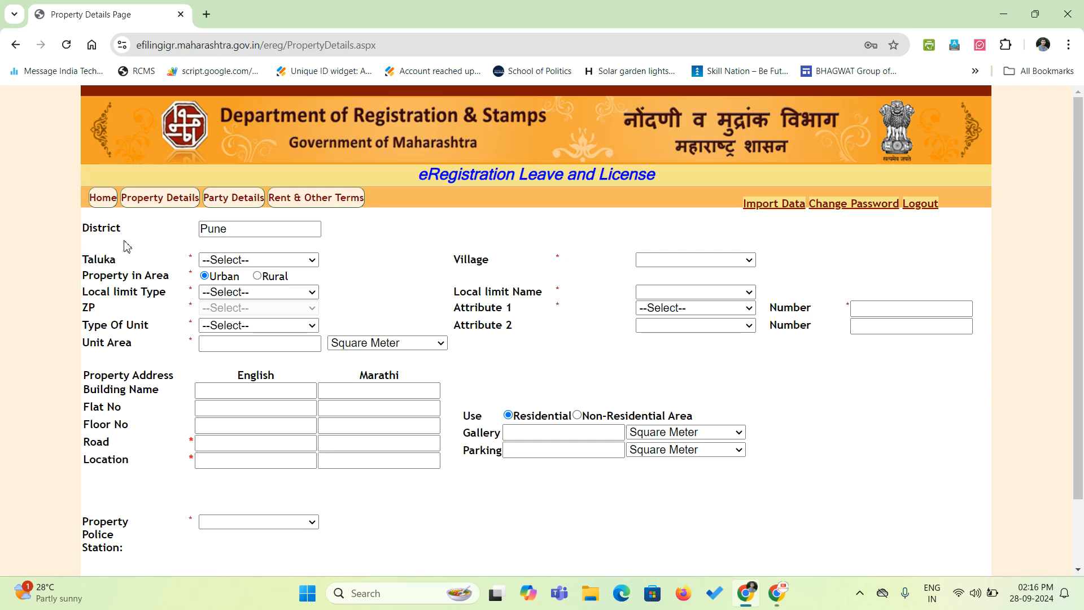
Choose Haveli as the taluka and enter 'sangavi' to select Sangavi as the village.
click(251, 230)
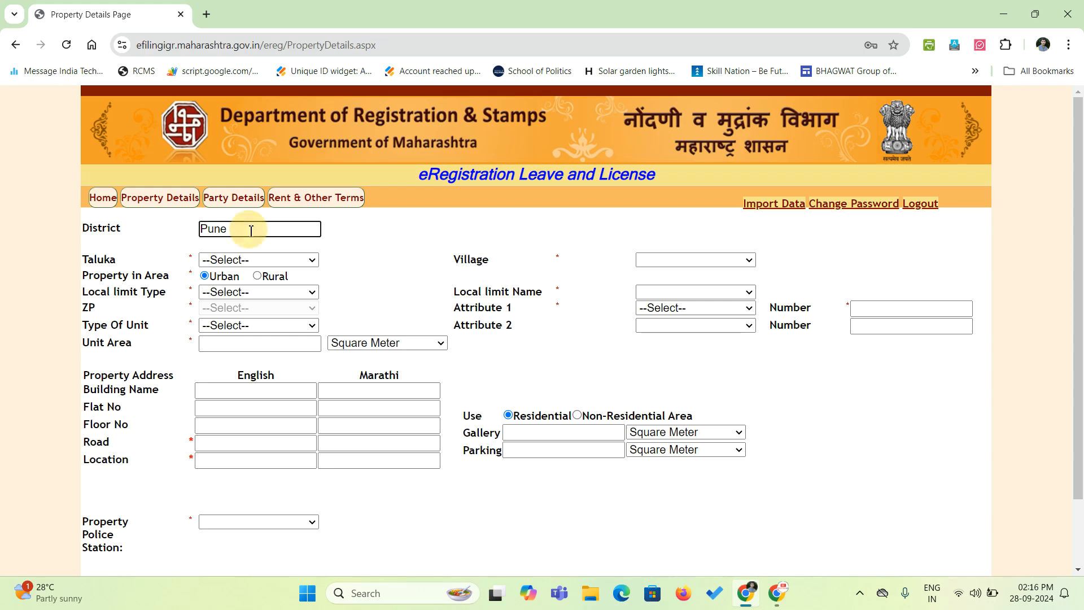
click(234, 261)
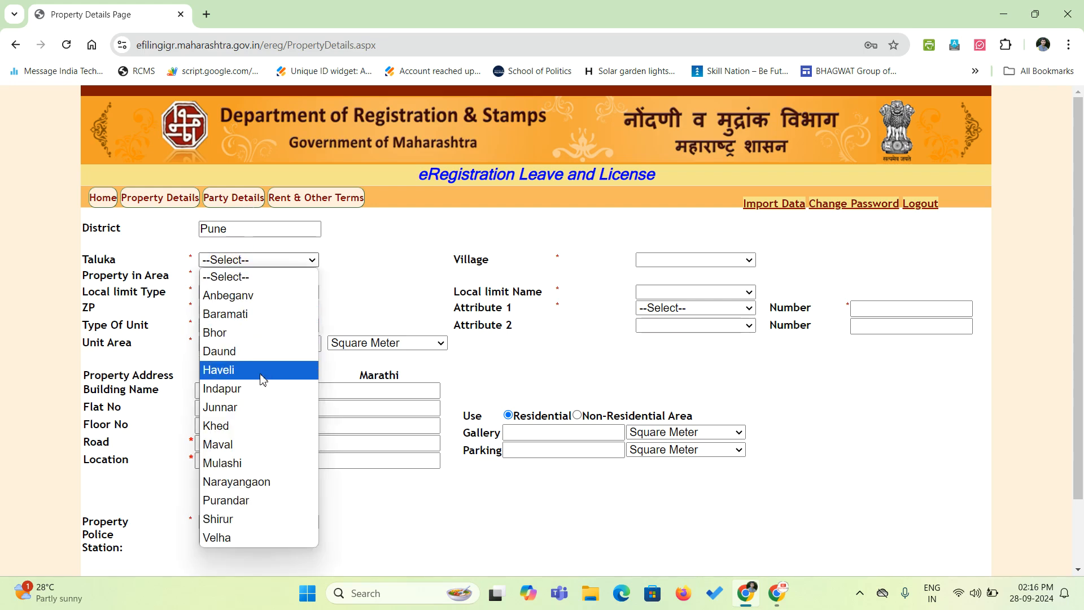
click(261, 370)
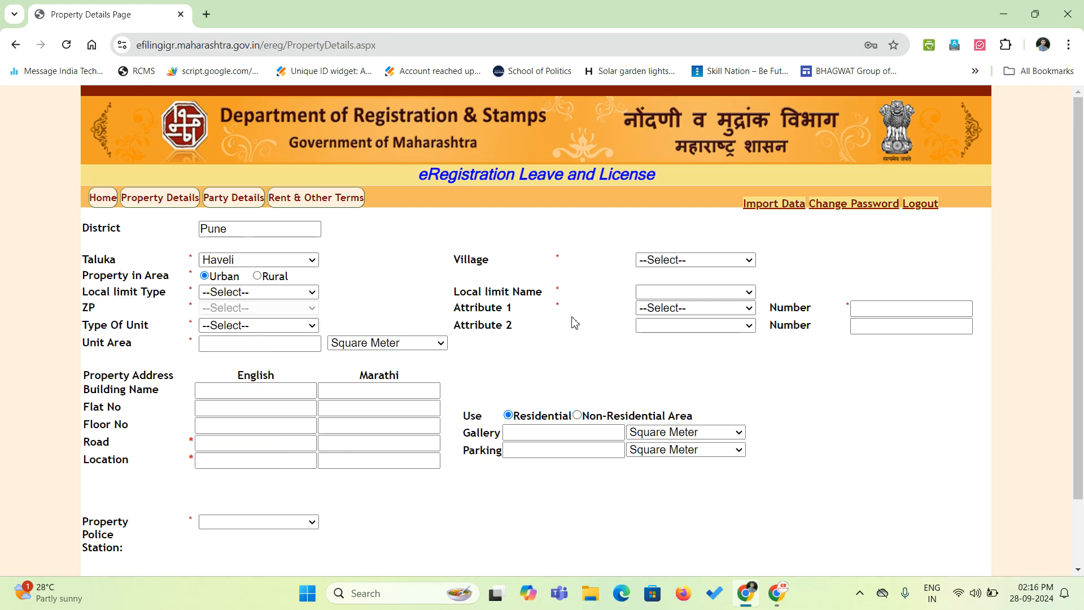
click(672, 261)
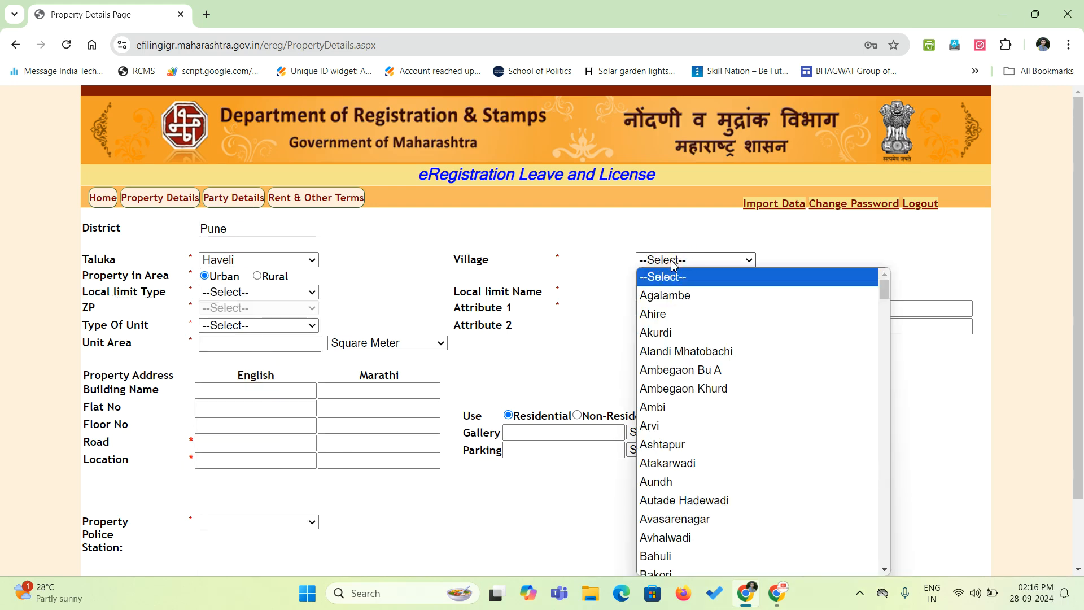
text(sangavi)
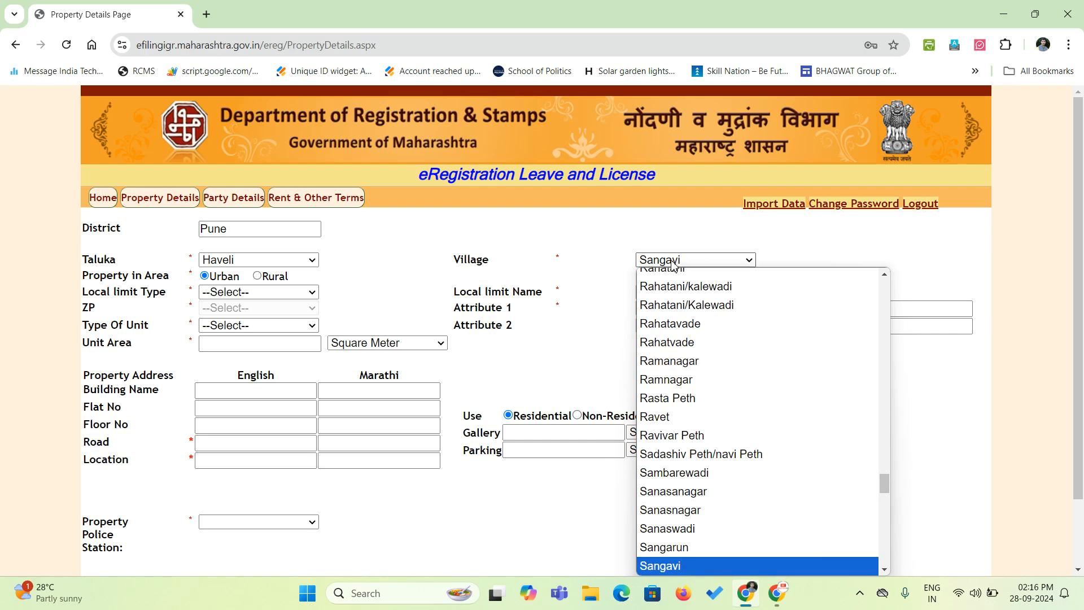
key(Return)
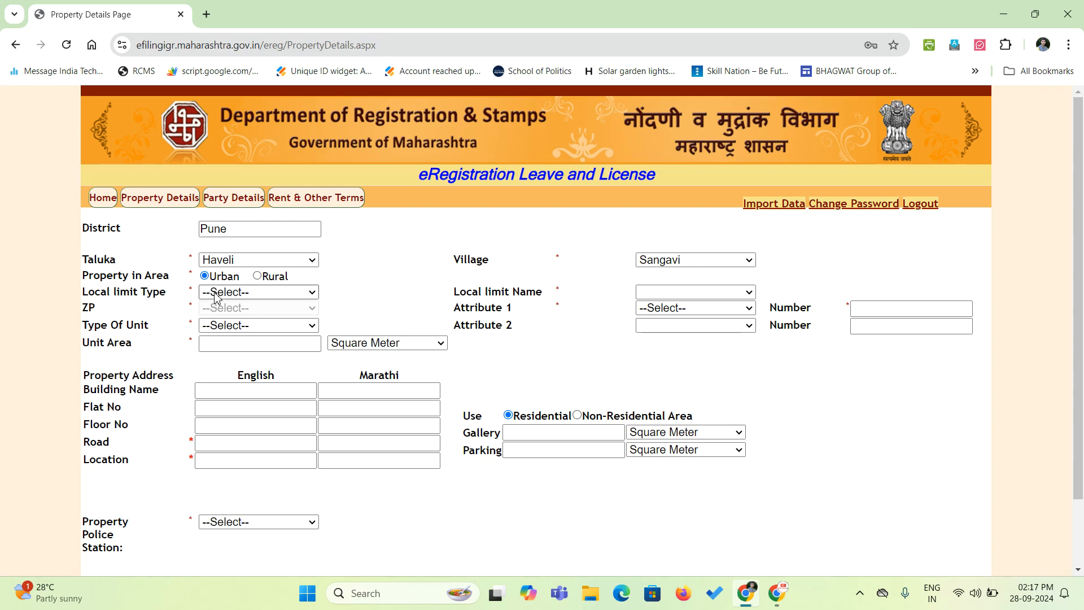
Set local limit type to Corporation and local limit name to Pimpari-Chinchavad.
click(237, 292)
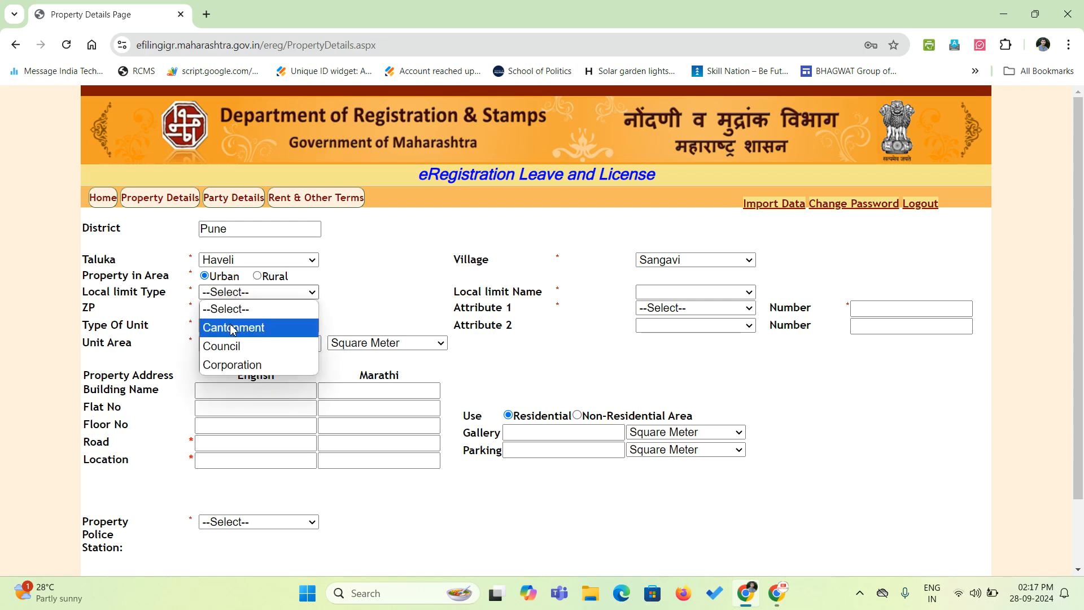
click(272, 365)
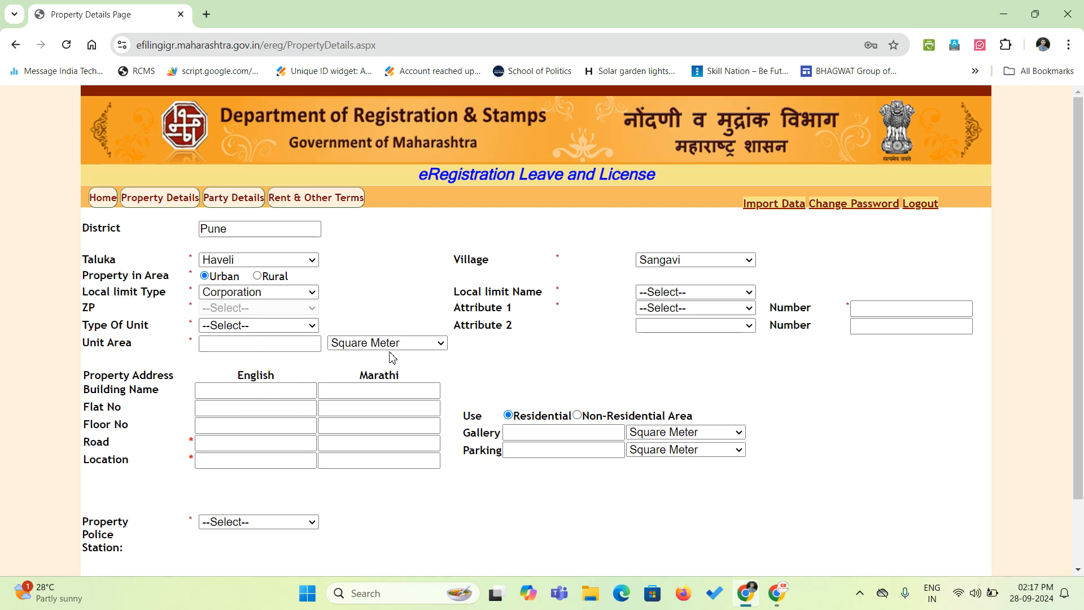
click(669, 292)
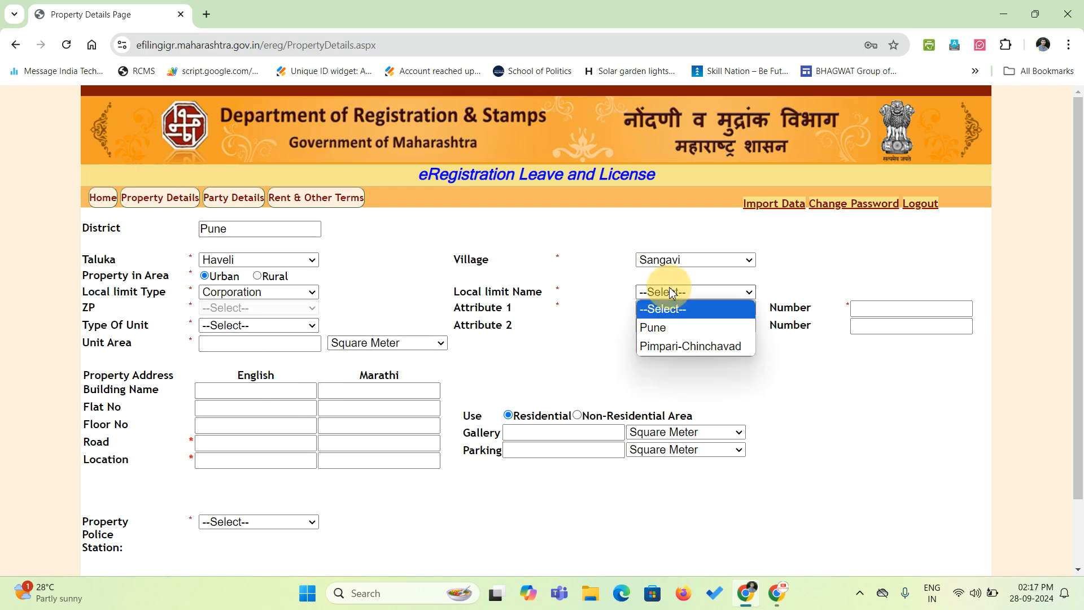
click(666, 347)
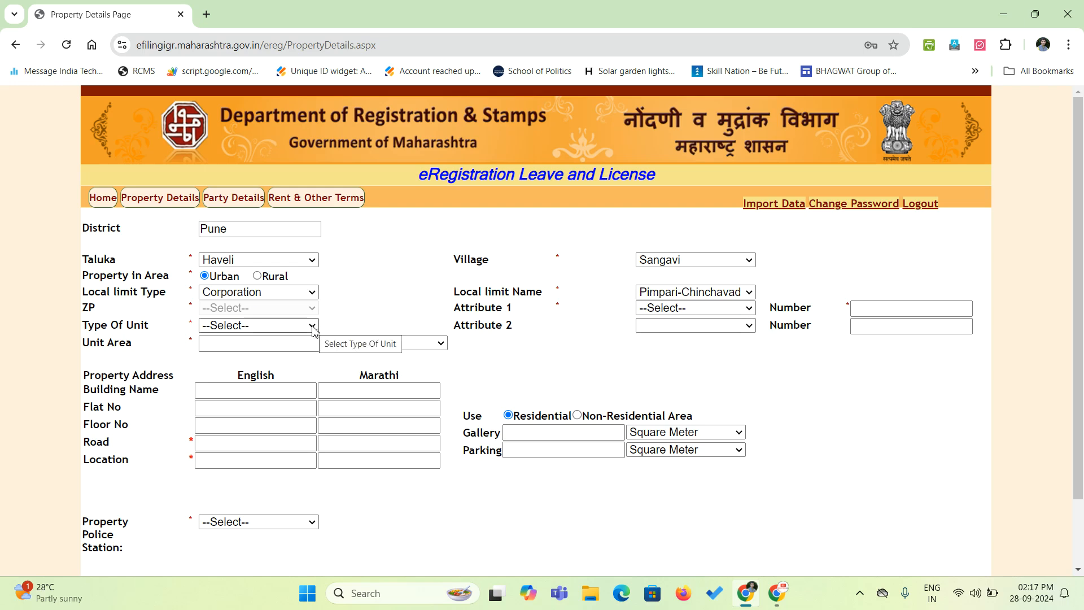
Set ZP to Pune, switch to Urban, and reselect Corporation and Pimpari-Chinchavad.
click(258, 276)
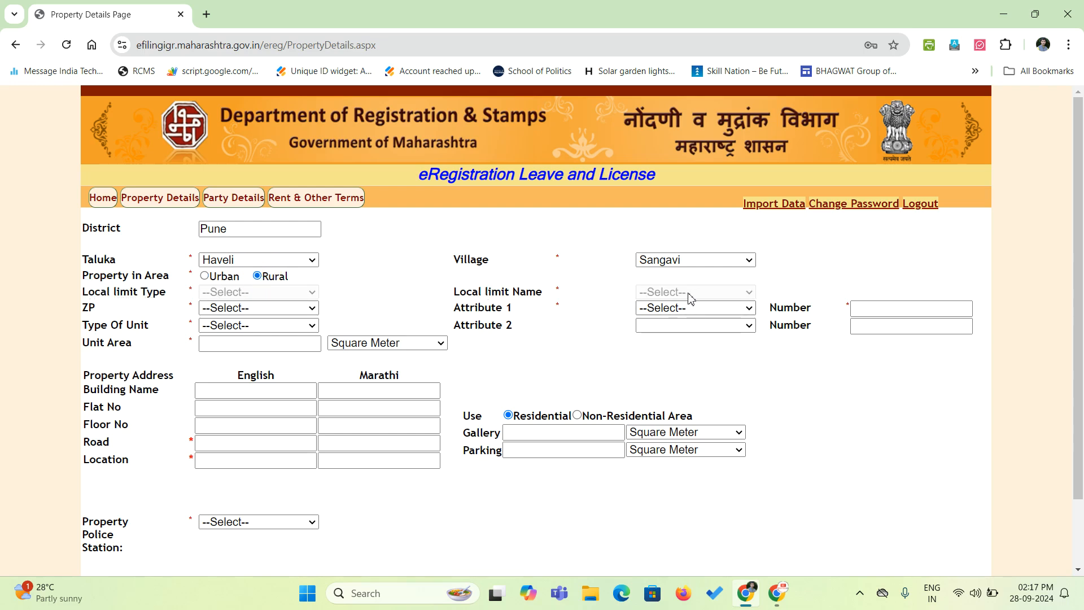
click(241, 313)
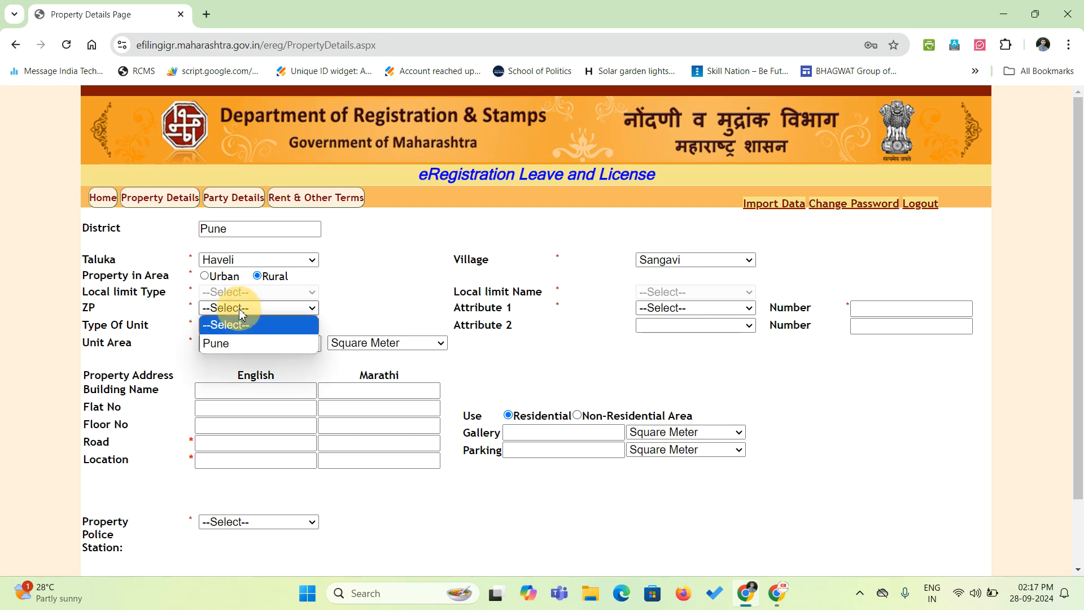
click(242, 343)
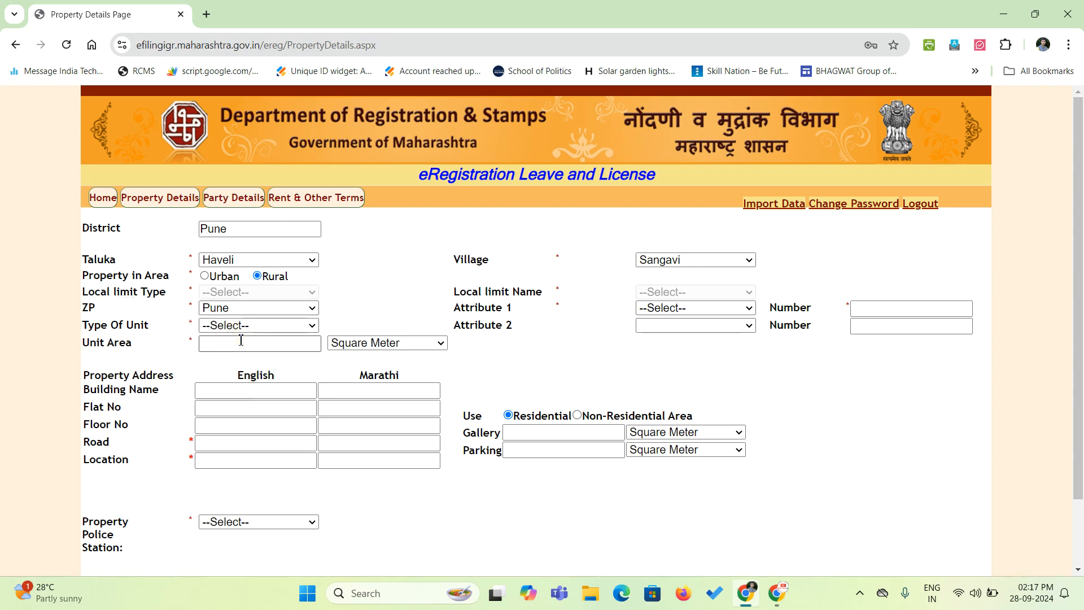
click(216, 277)
click(217, 292)
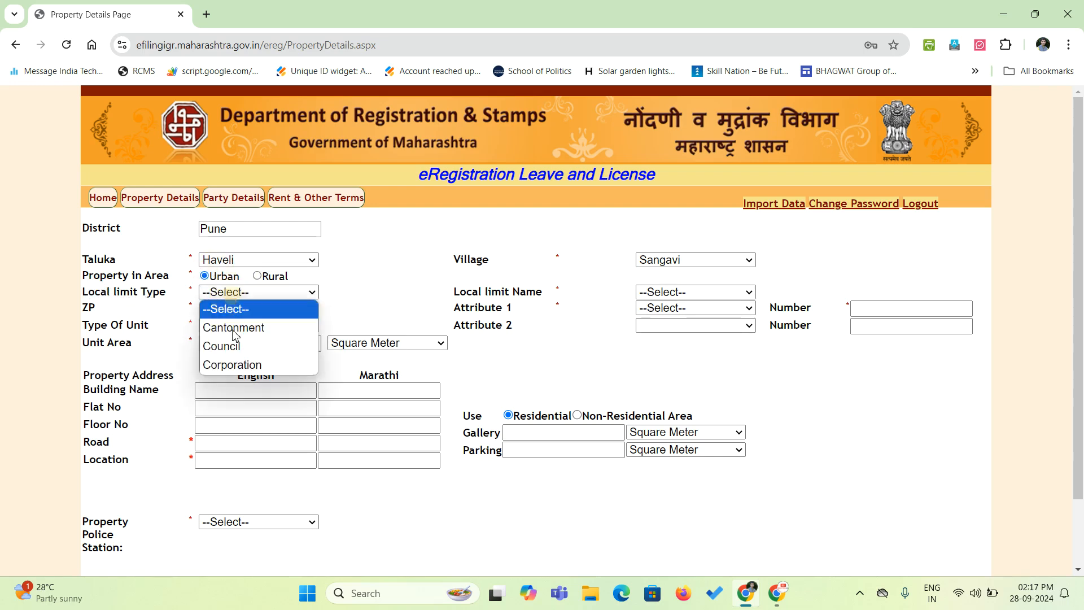
click(237, 364)
click(694, 292)
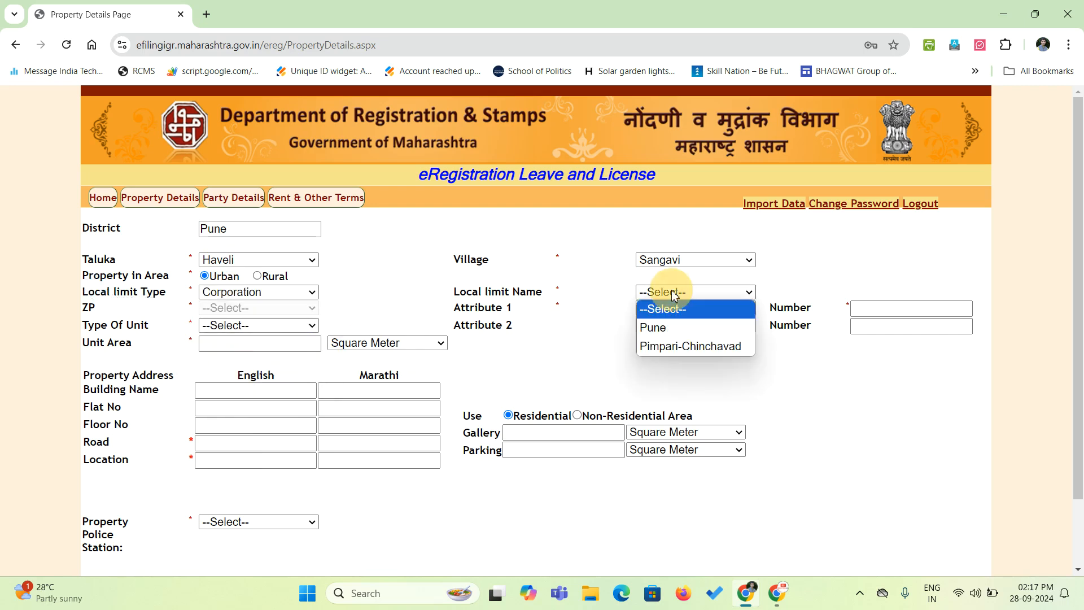
click(666, 346)
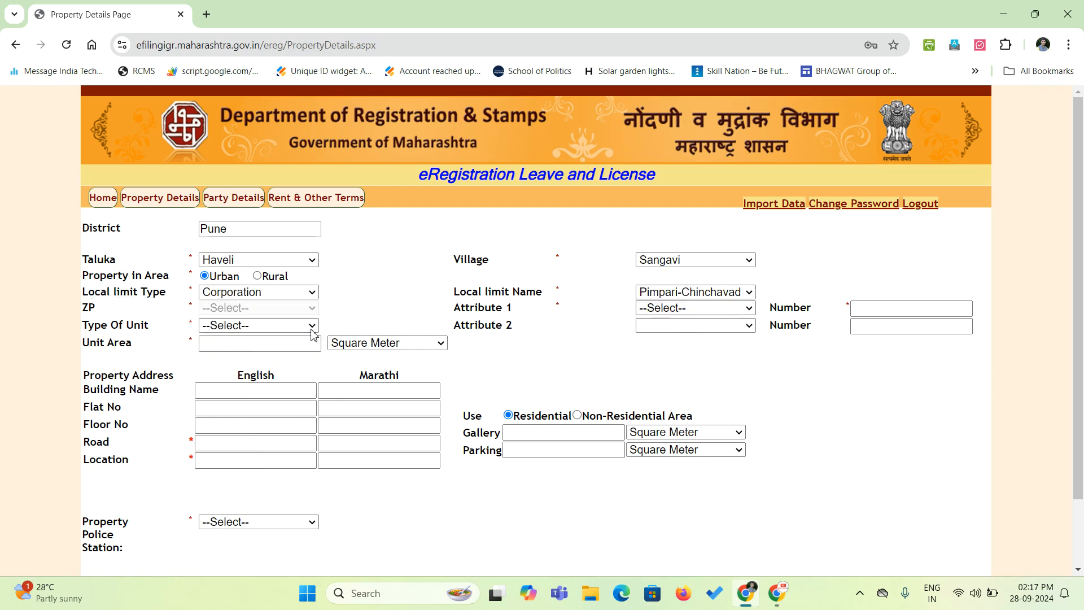
Set Attribute 1 to Survey Number with number 12.
click(681, 314)
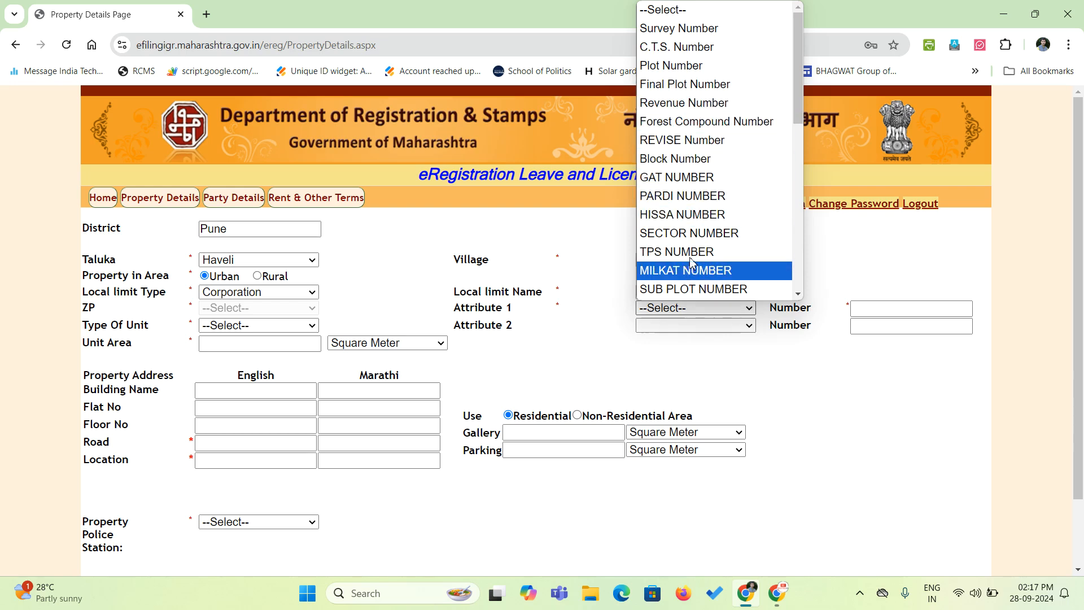
scroll(732, 268, down, 2)
scroll(732, 268, down, 3)
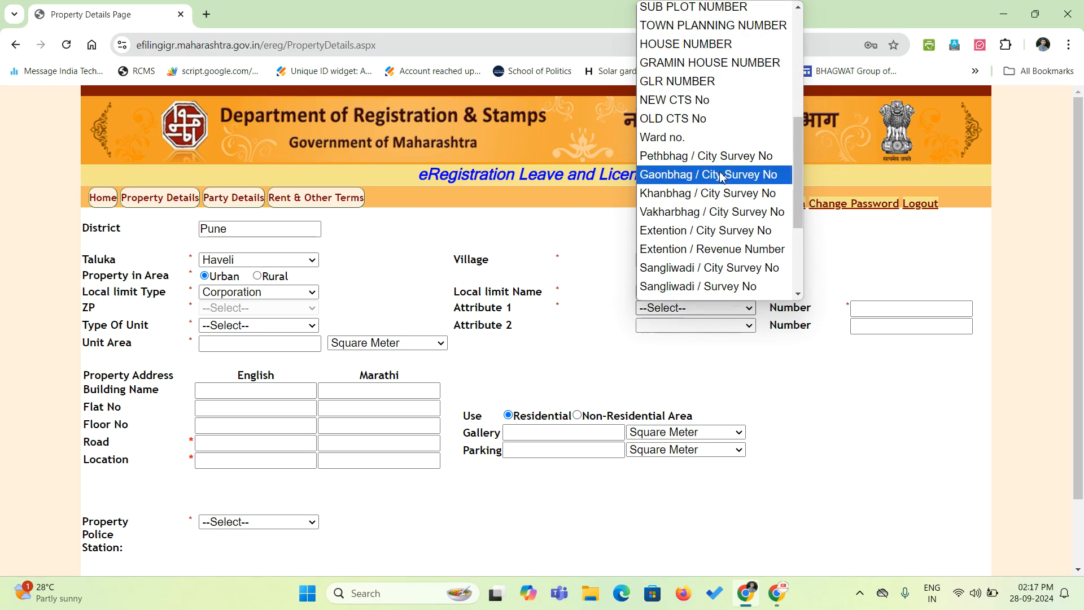
scroll(719, 216, up, 5)
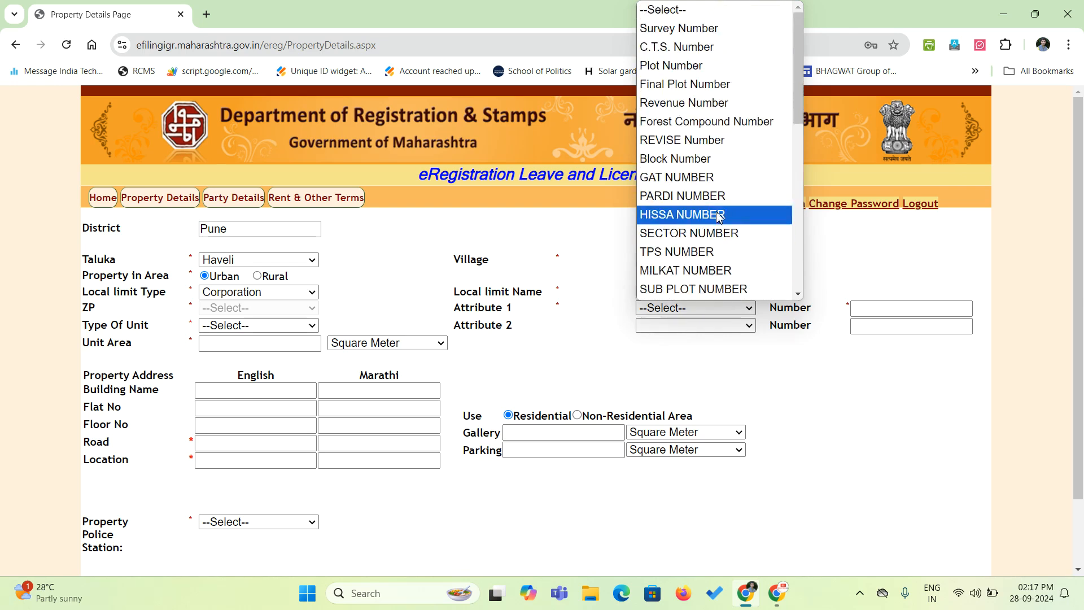
click(710, 29)
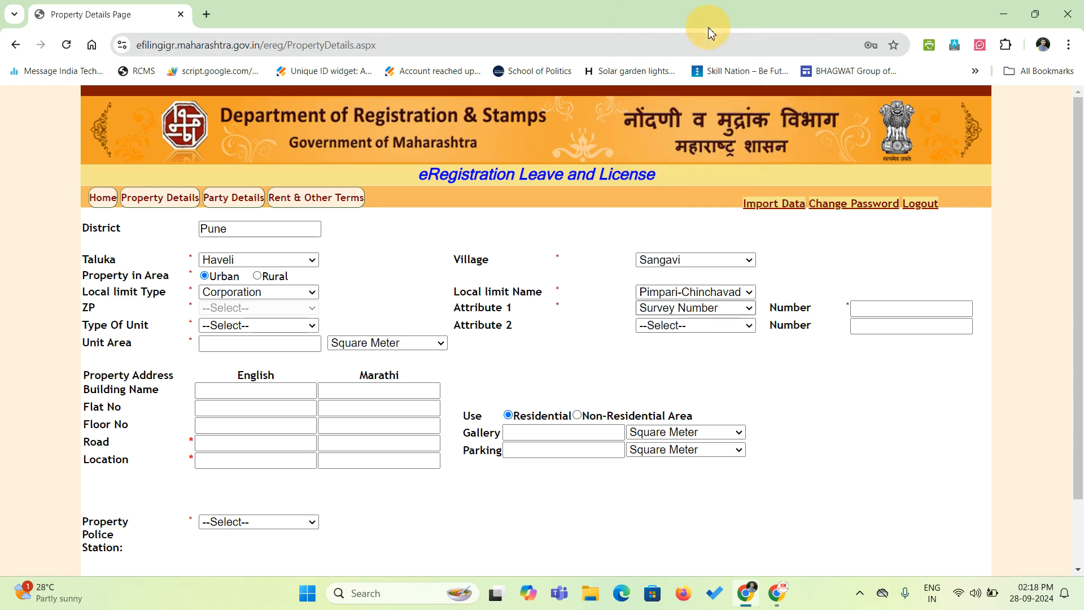
click(881, 312)
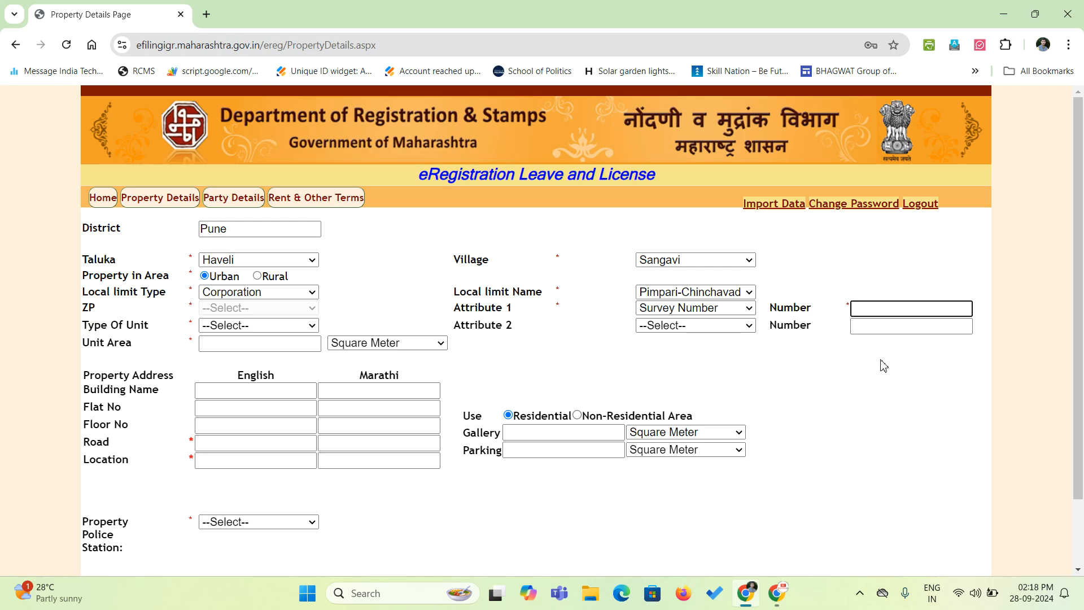
text(12)
click(868, 359)
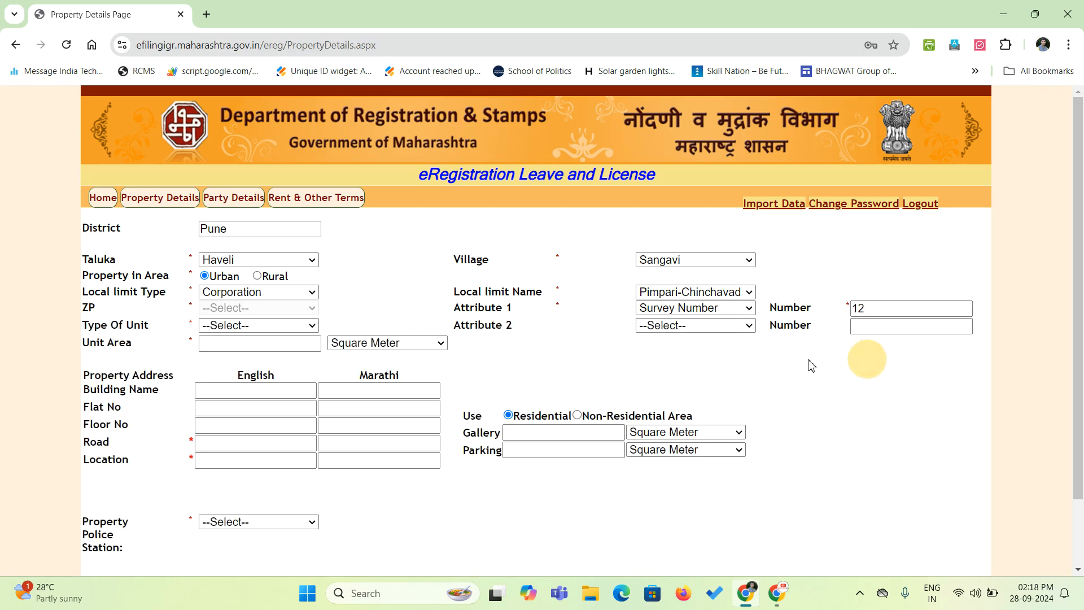
Set Attribute 2 to GAT NUMBER.
click(662, 326)
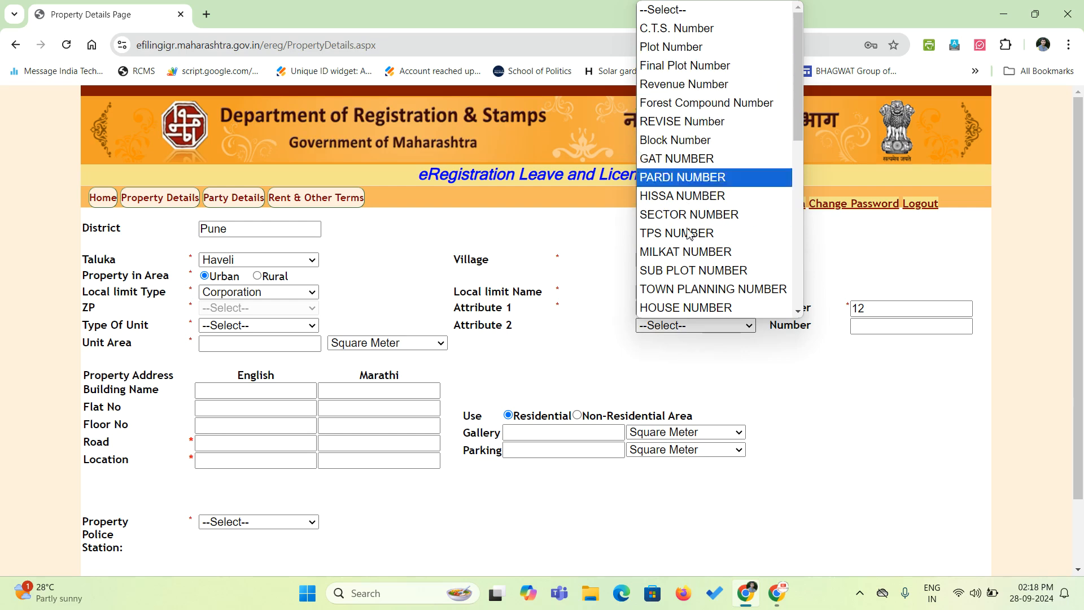
click(574, 337)
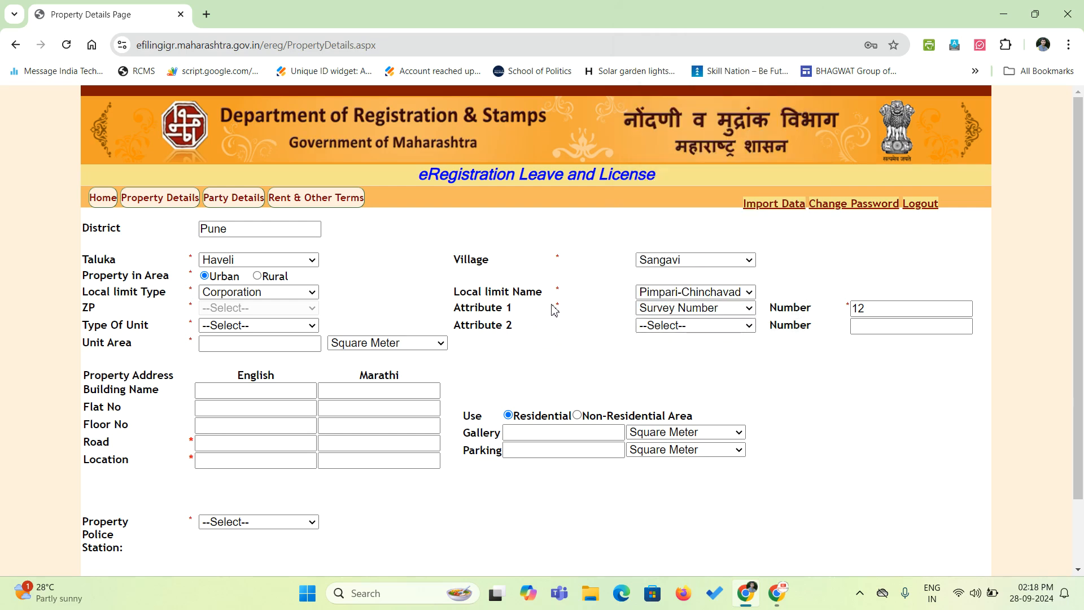
click(656, 326)
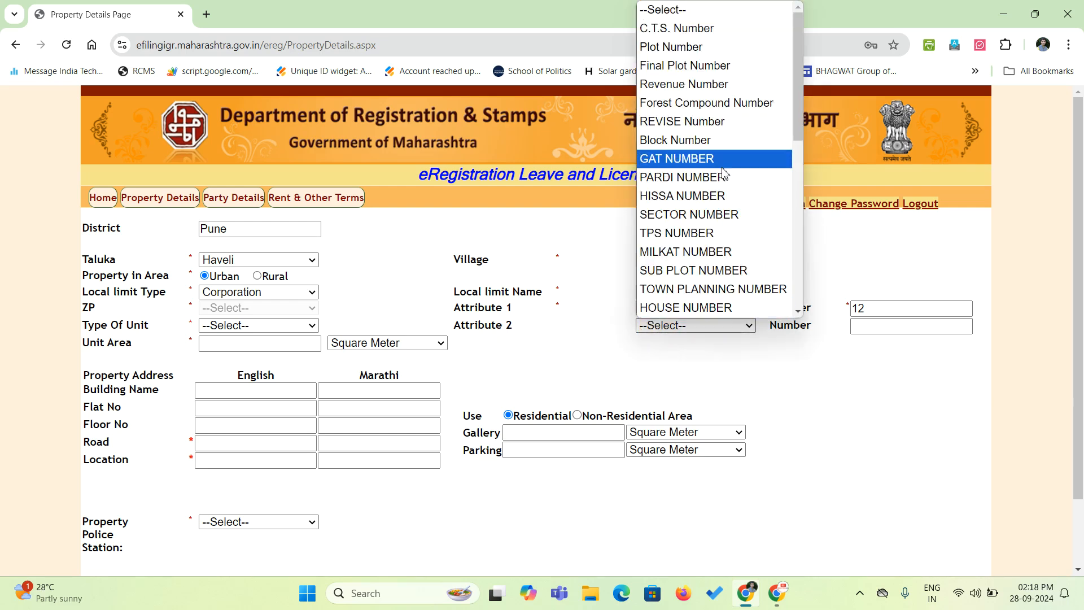
click(746, 405)
click(875, 305)
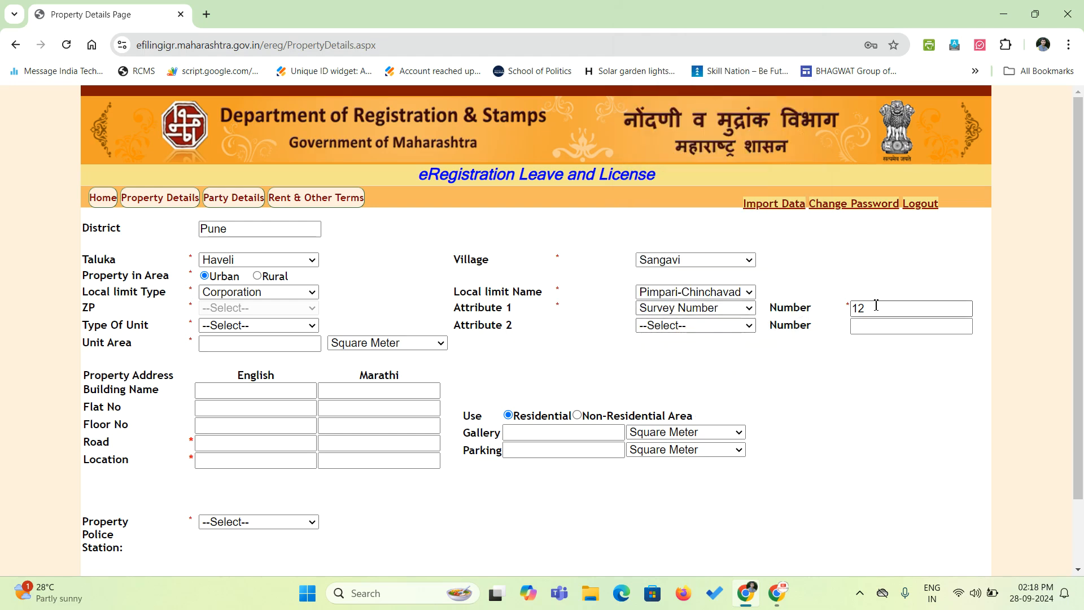
click(698, 332)
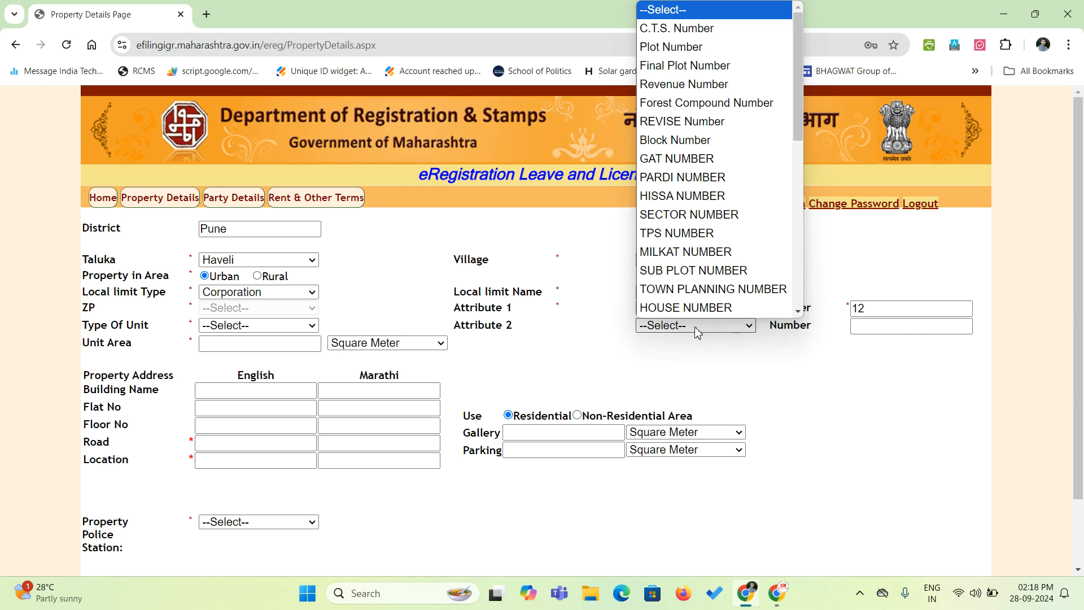
click(720, 164)
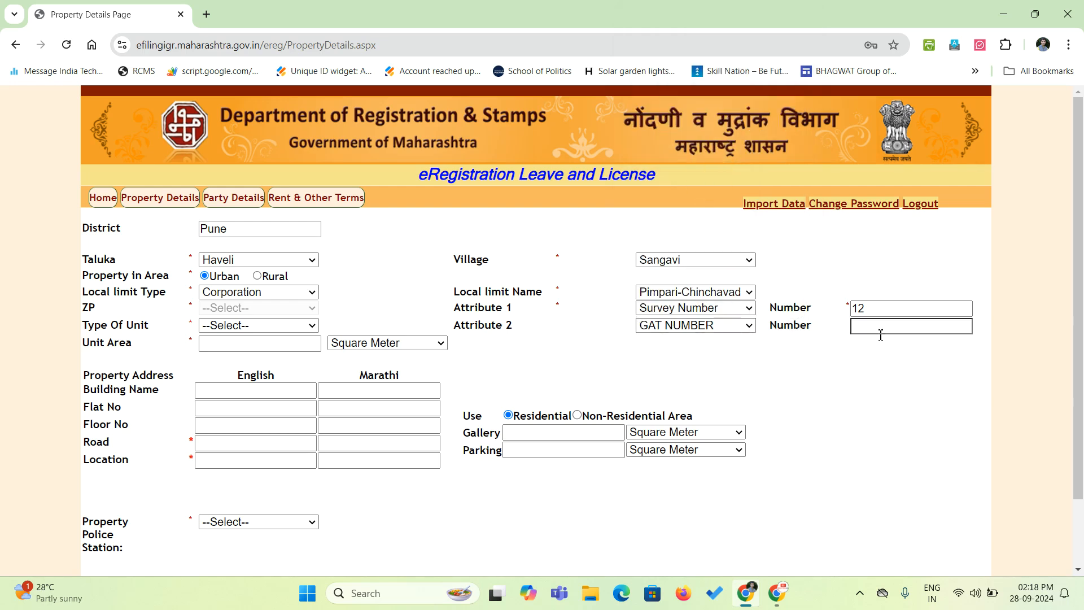
Change Attribute 2 to HOUSE NUMBER.
click(734, 326)
scroll(698, 310, down, 1)
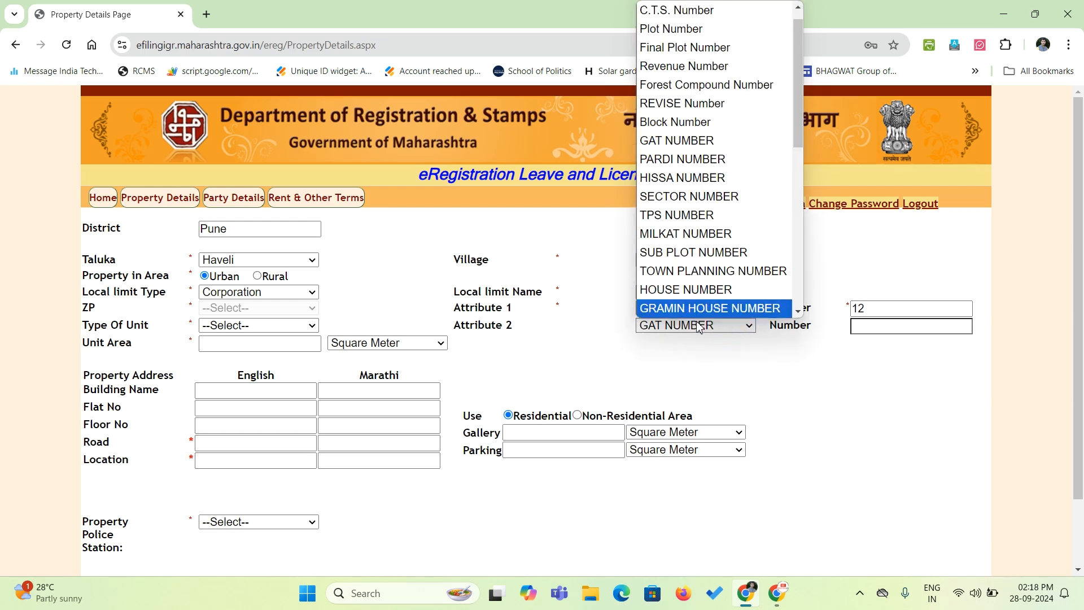
click(691, 291)
click(888, 325)
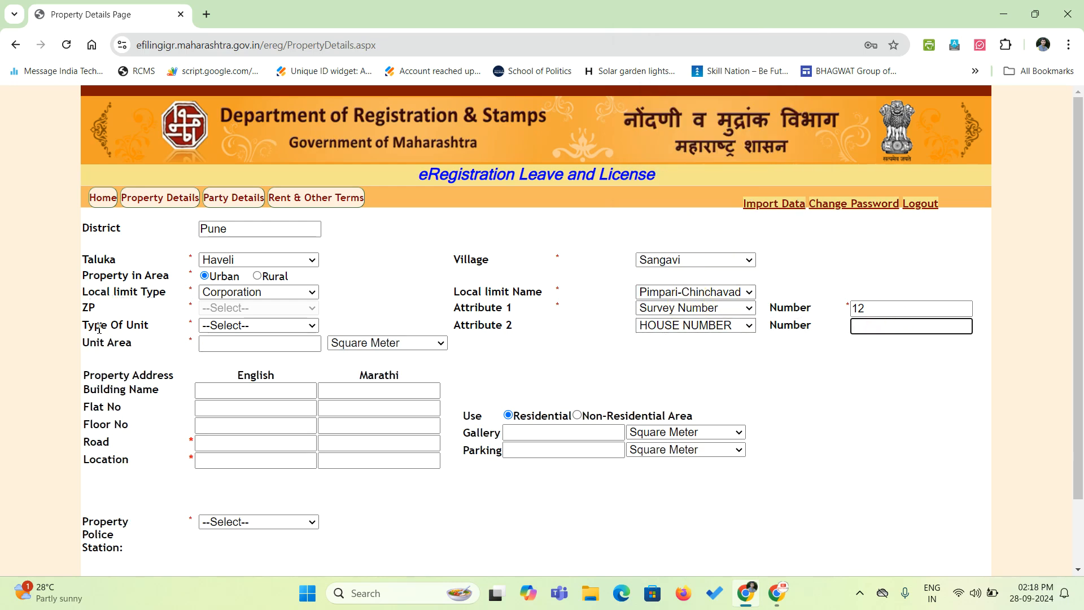
click(233, 326)
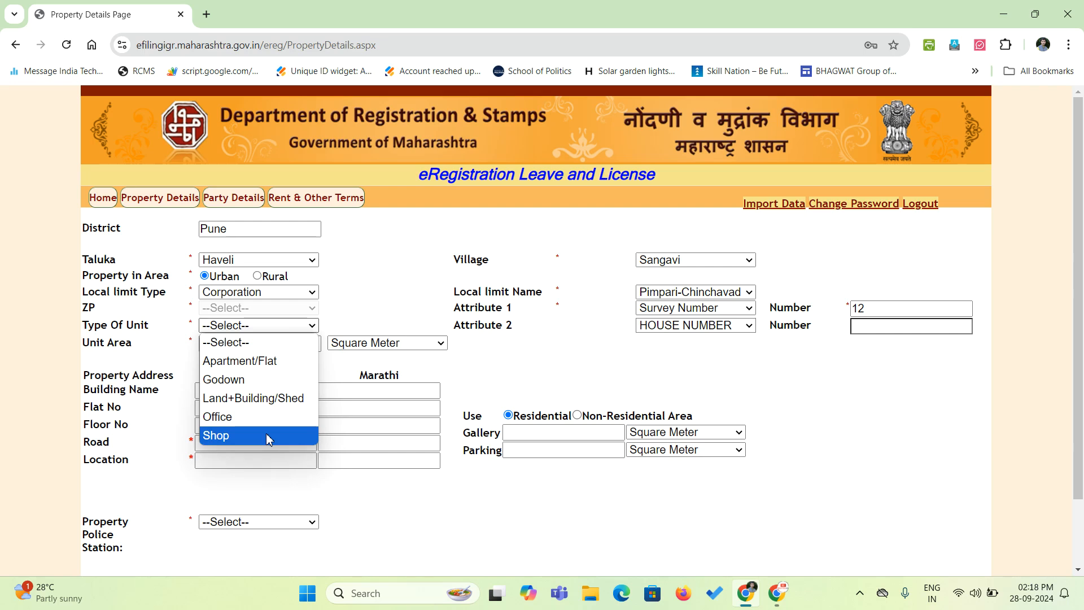
Choose Apartment/Flat as the unit type, briefly trying Shop before switching back.
click(251, 360)
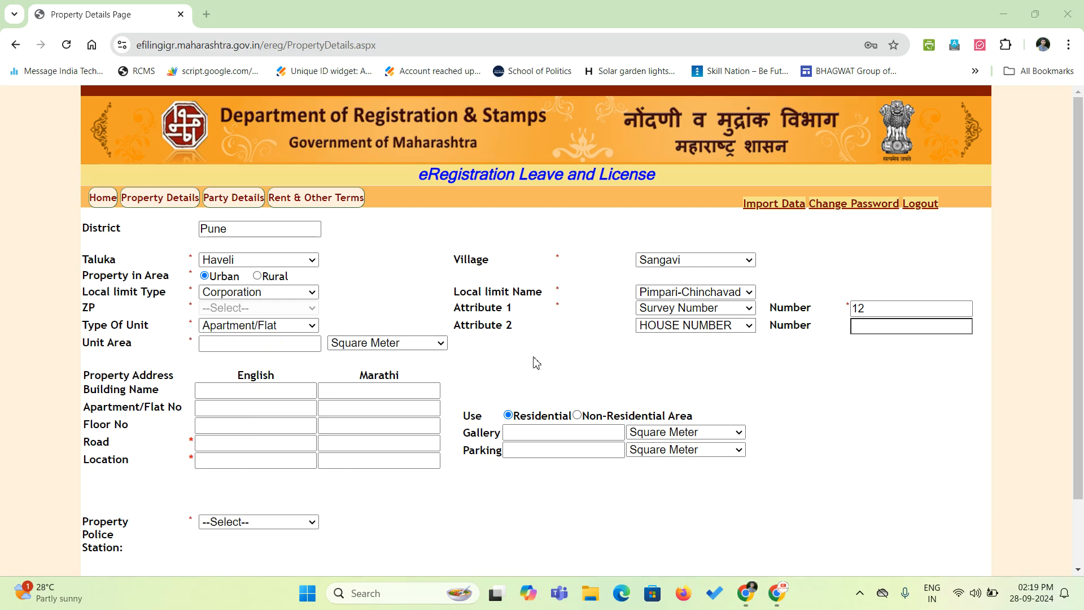
click(285, 326)
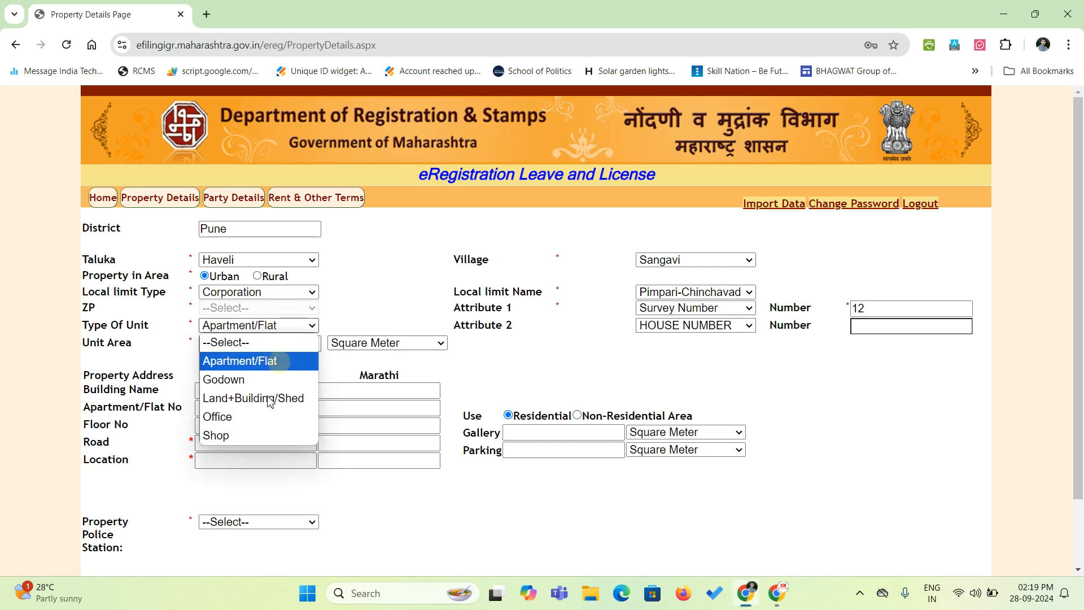
click(253, 437)
click(253, 325)
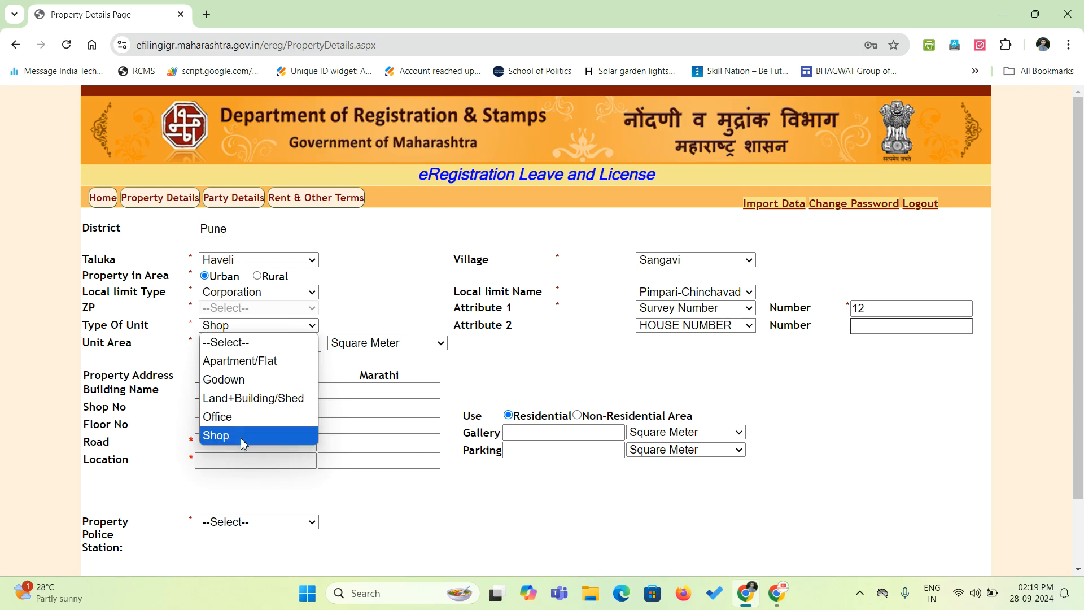
click(277, 364)
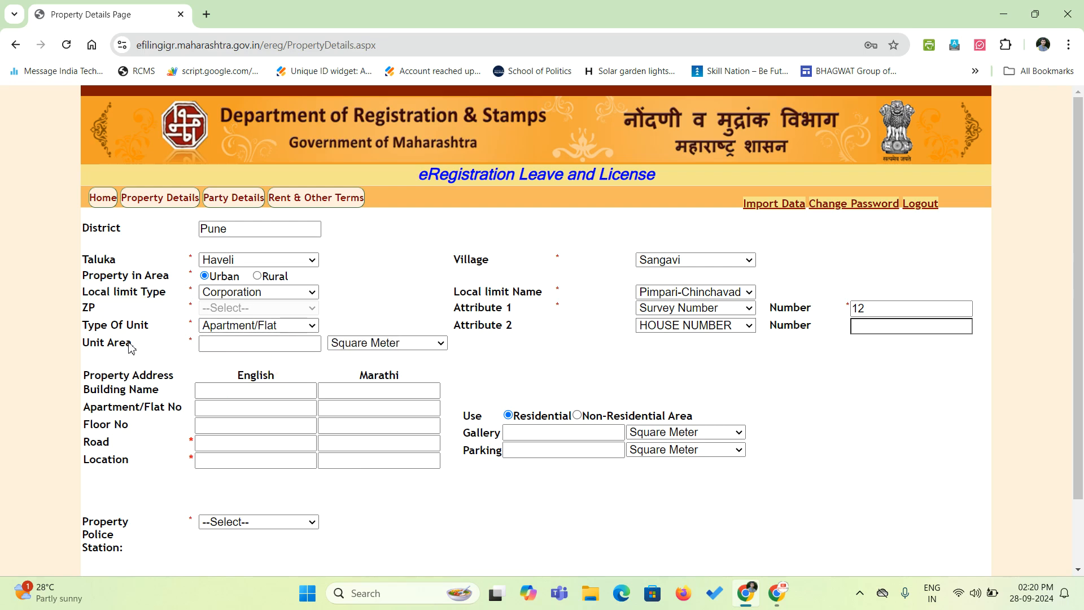
Enter a unit area of 150 with Square Feet as the area unit.
click(252, 344)
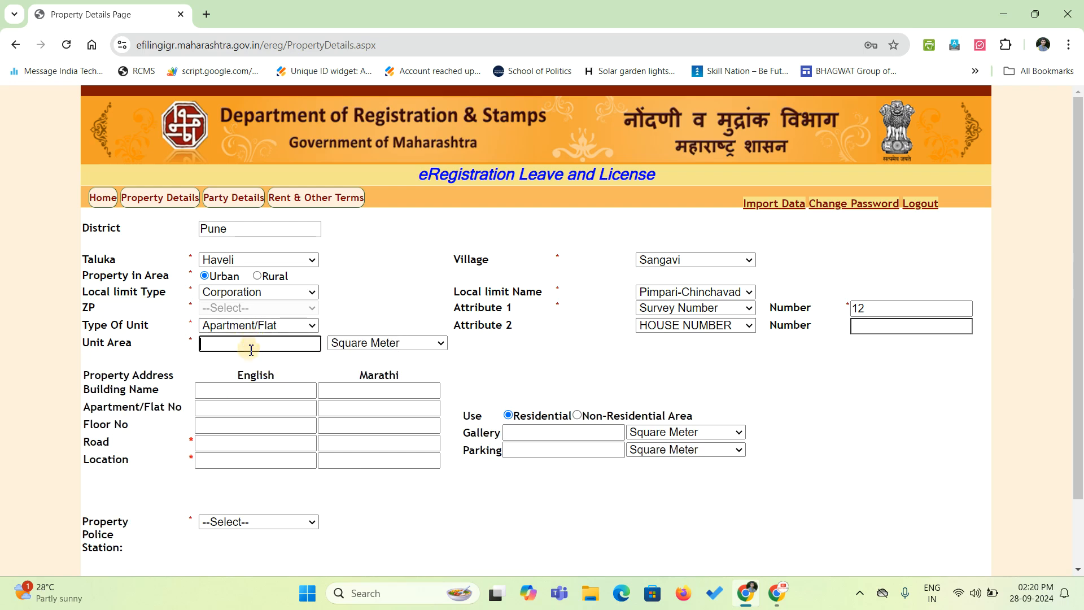
click(361, 345)
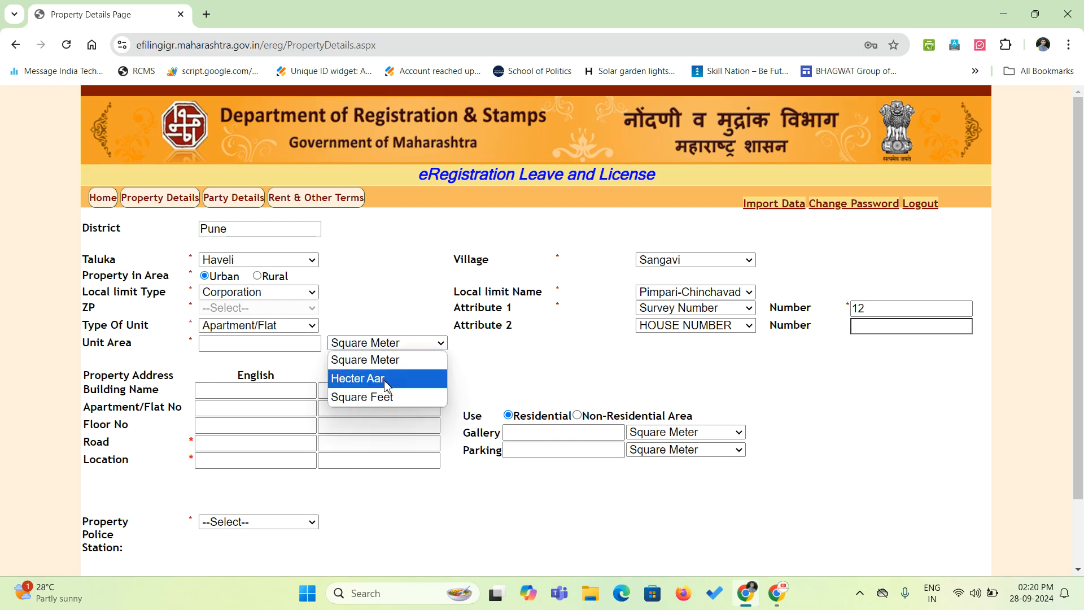
click(292, 327)
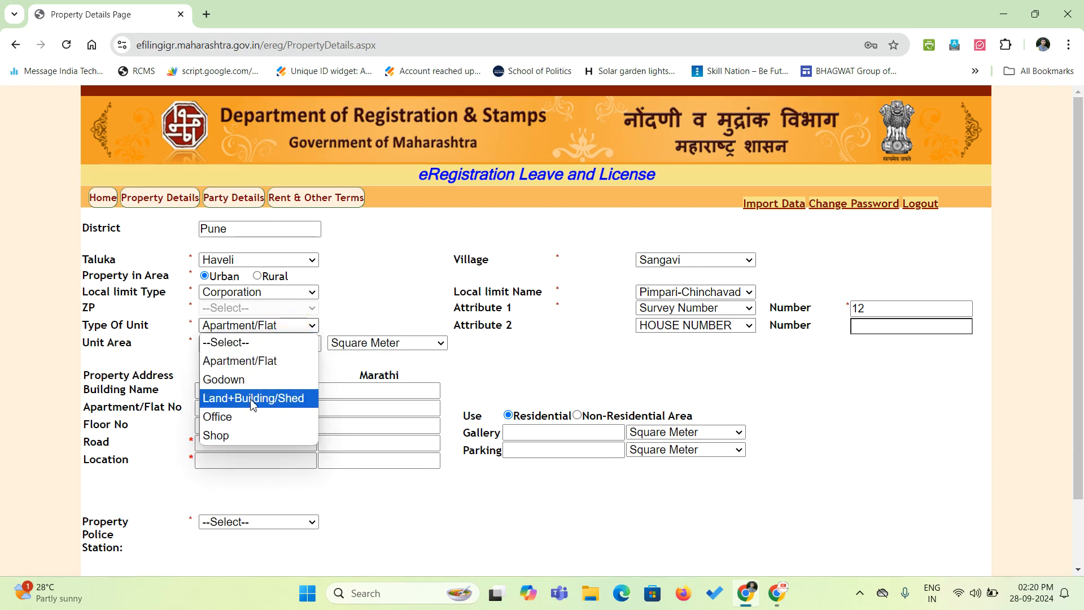
click(413, 344)
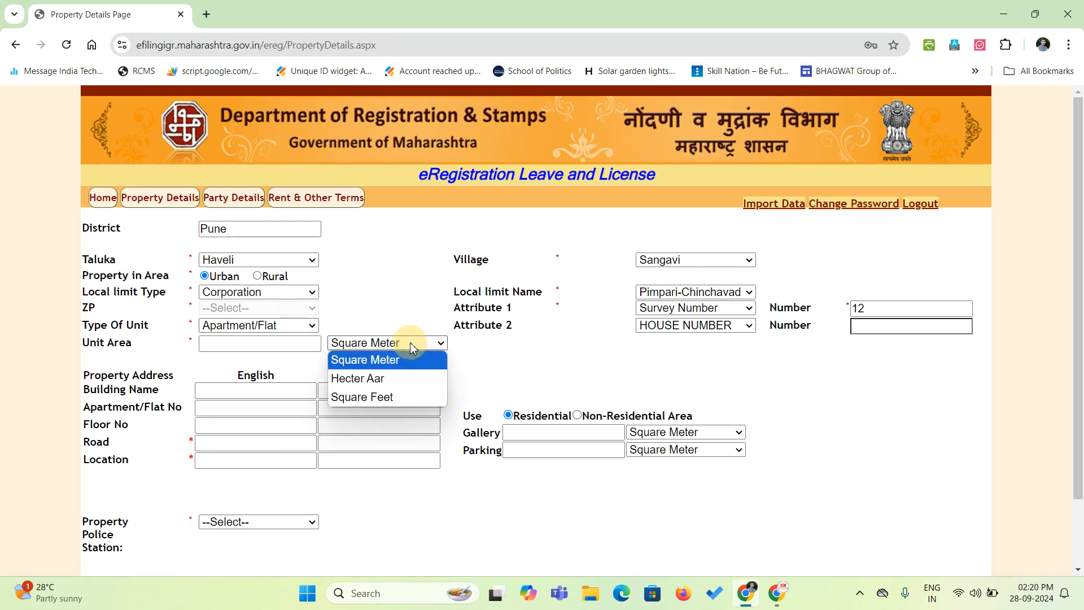
click(367, 397)
click(268, 345)
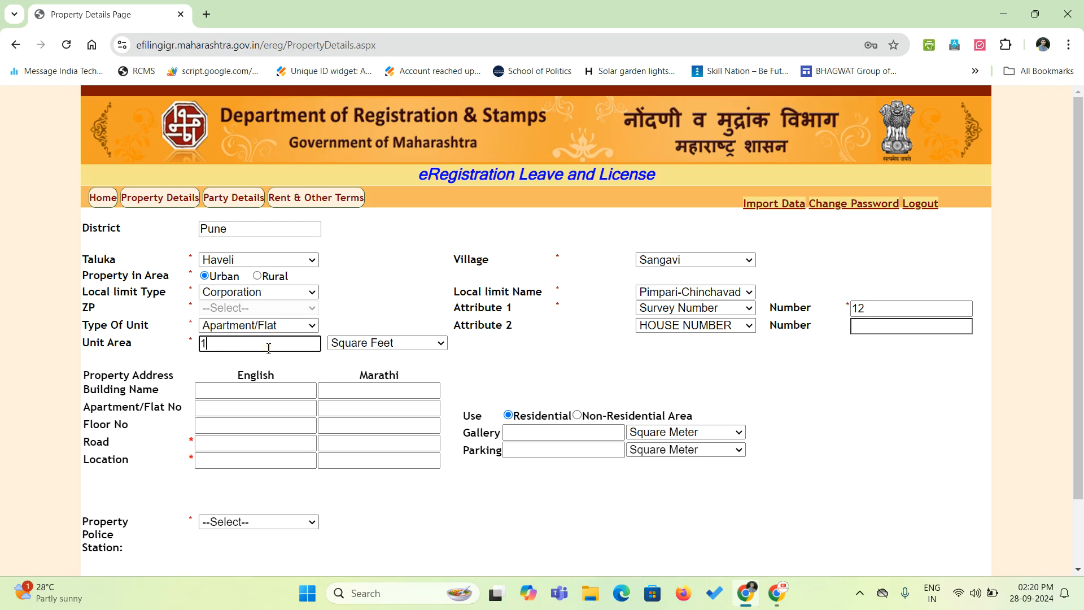
text(150)
click(390, 289)
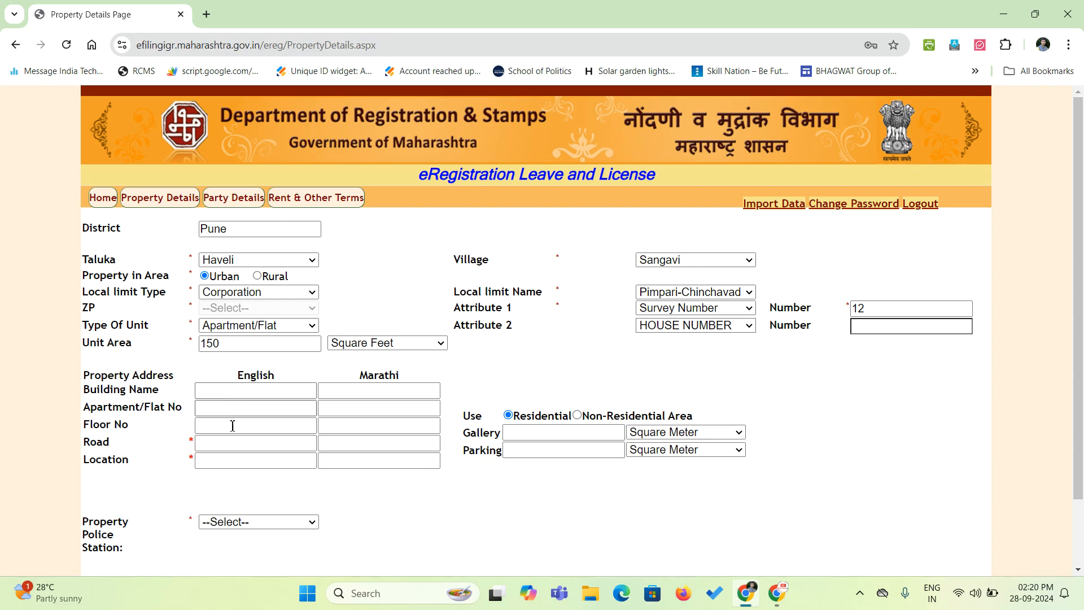
Enter the property's building name, flat number, road and location in capitals, letting each Marathi version auto-fill.
click(228, 389)
key(Caps_Lock)
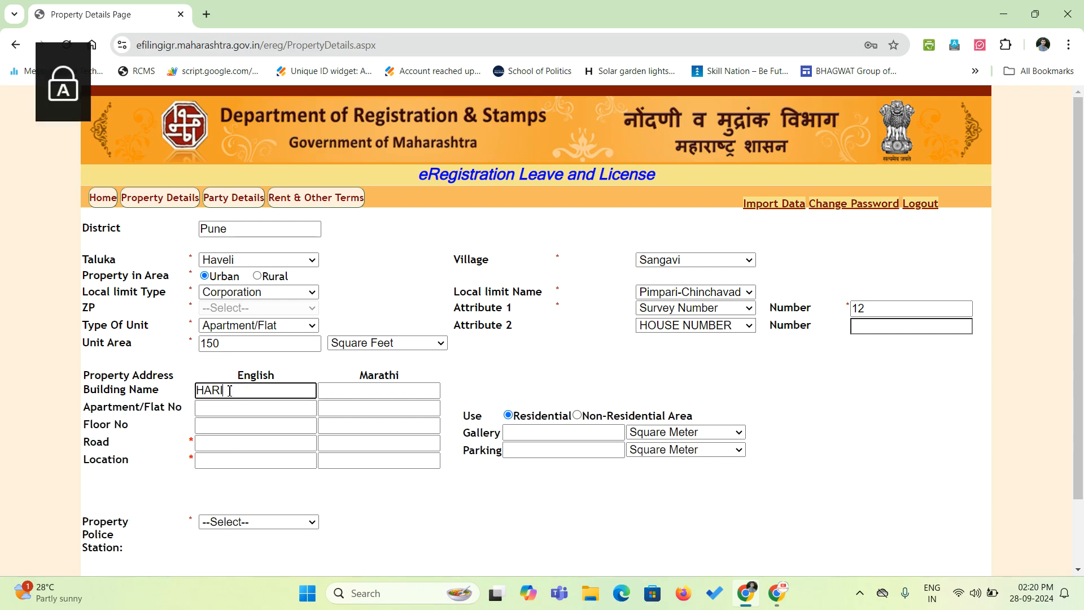
key(Tab)
key(Tab)
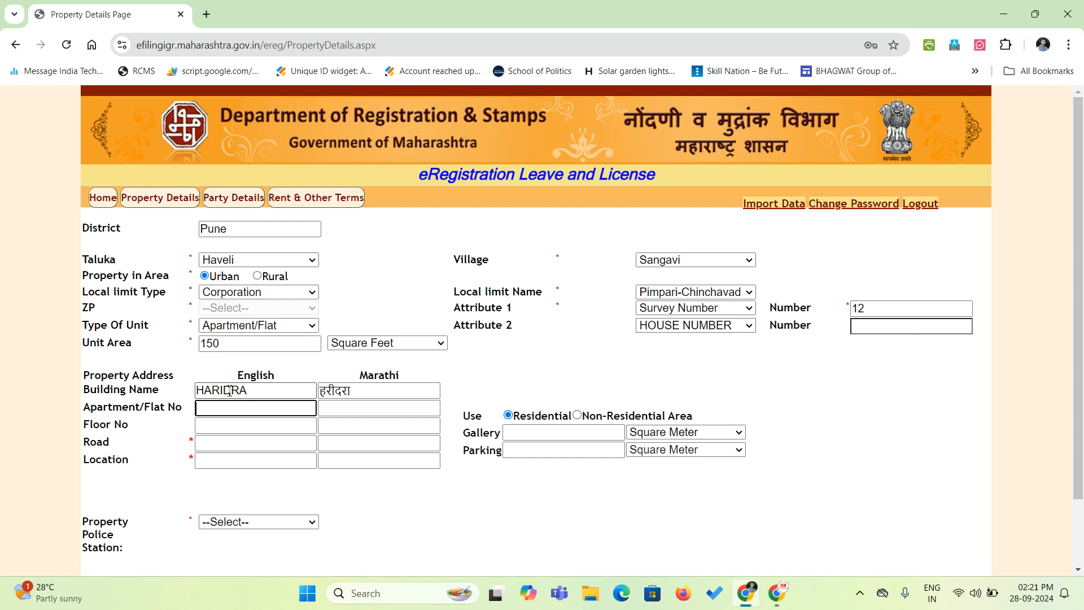
text(02)
key(Tab)
key(Tab)
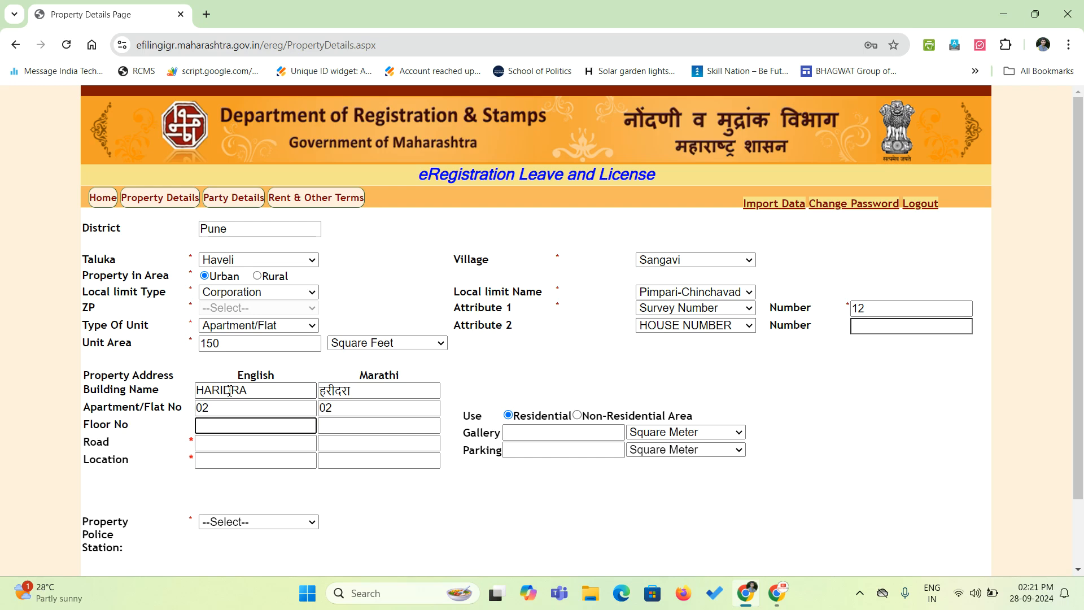
key(Tab)
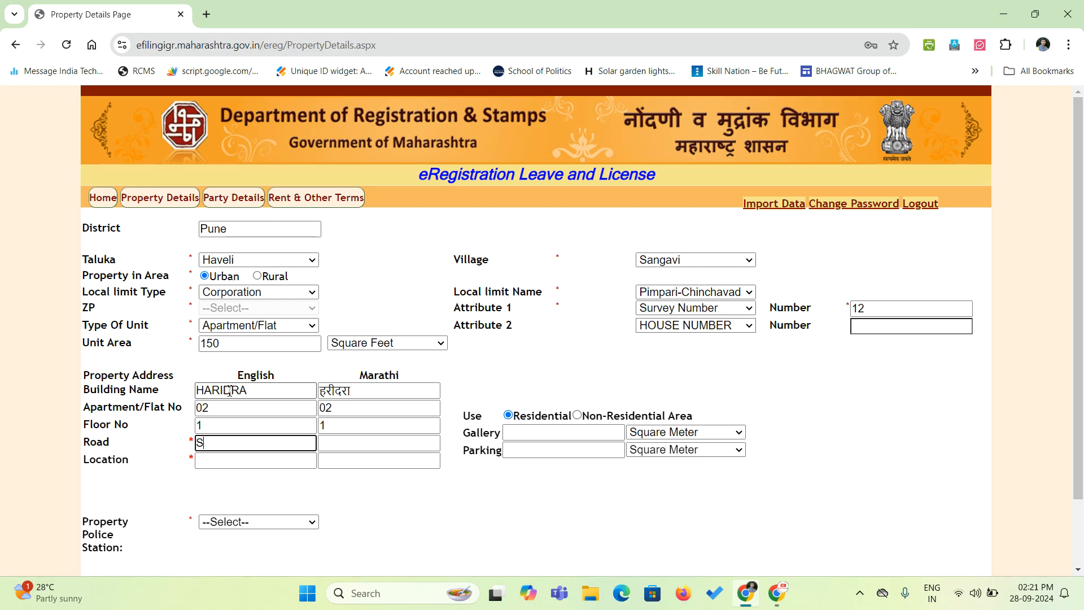
key(Tab)
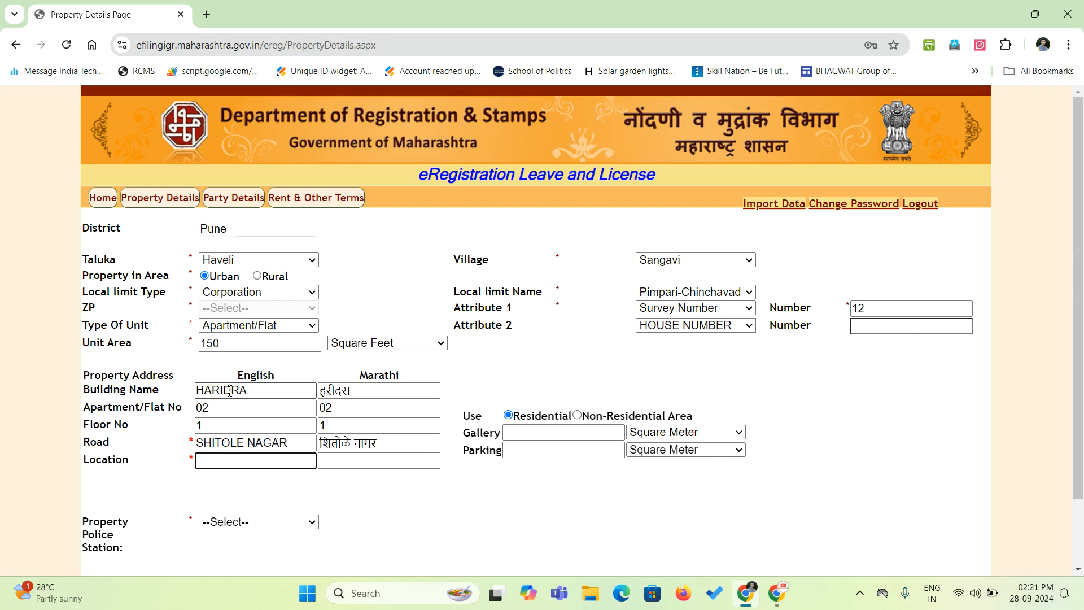
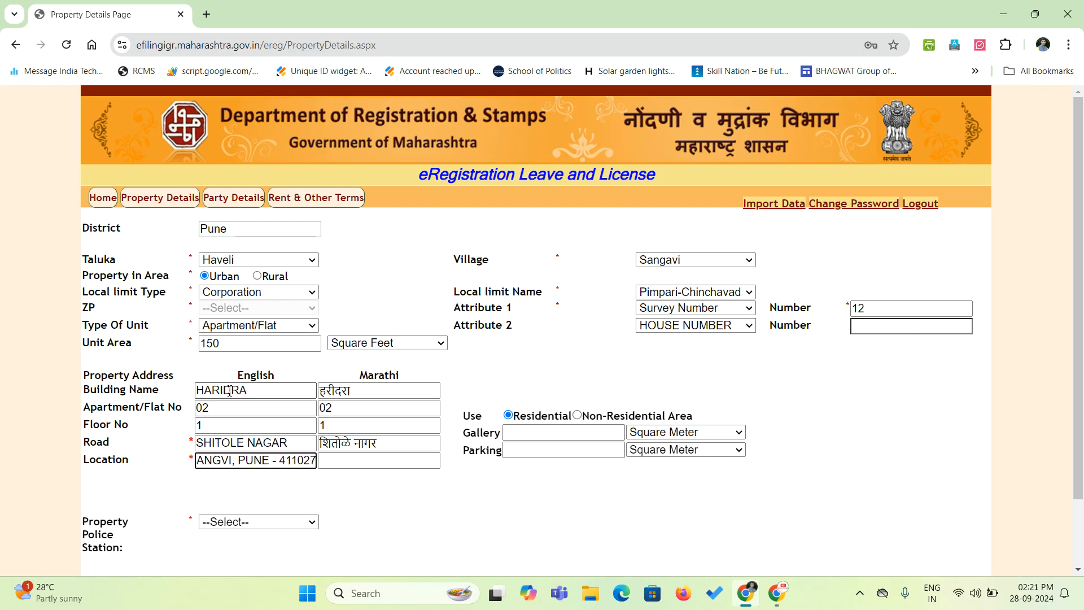
key(Tab)
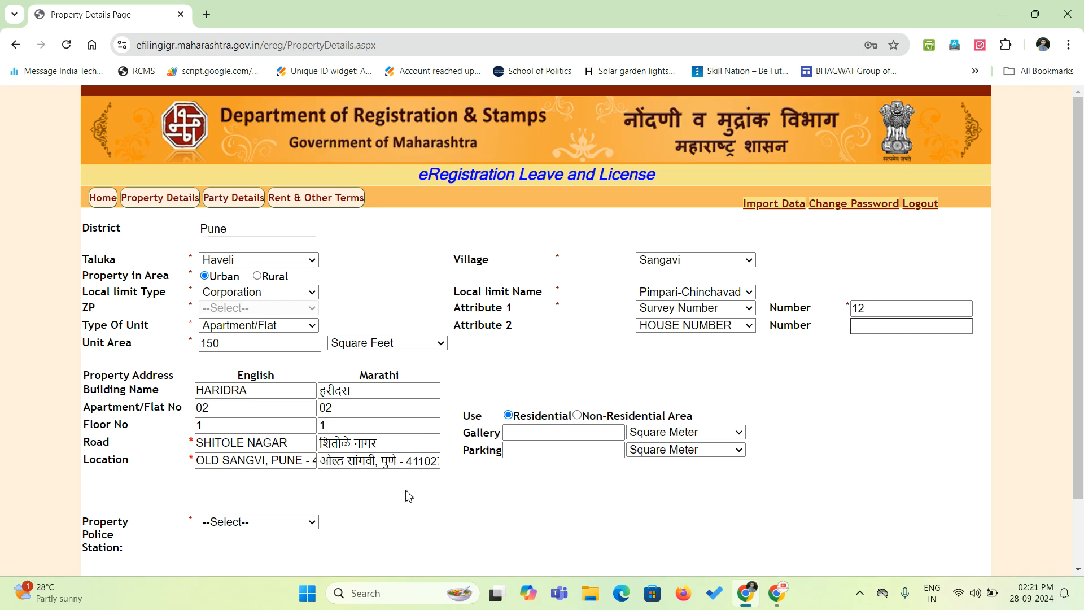
Select SANGAVI as the property's police station.
scroll(407, 493, down, 1)
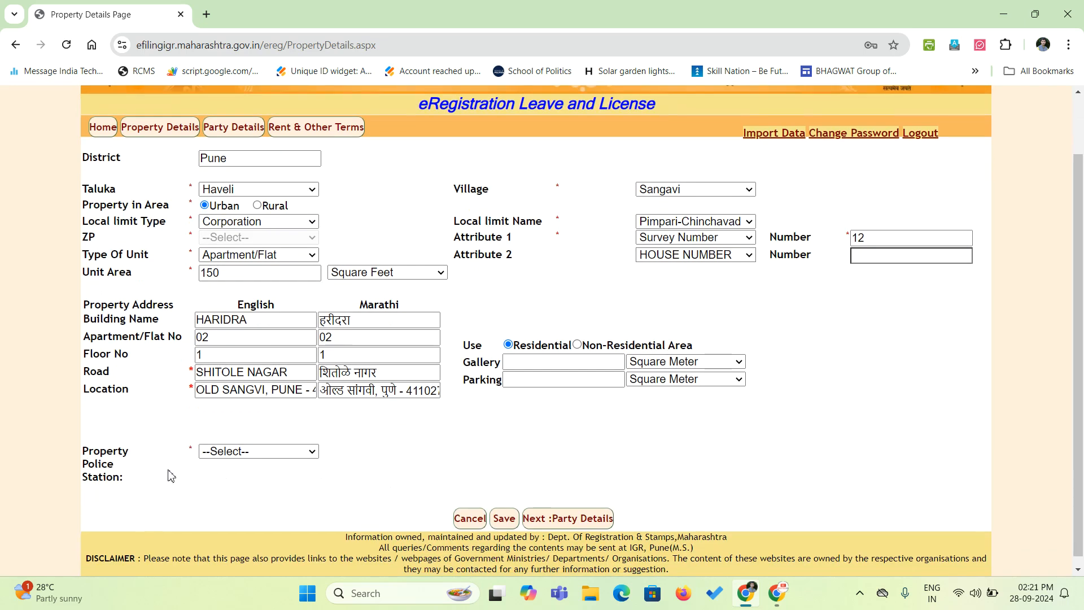
click(241, 452)
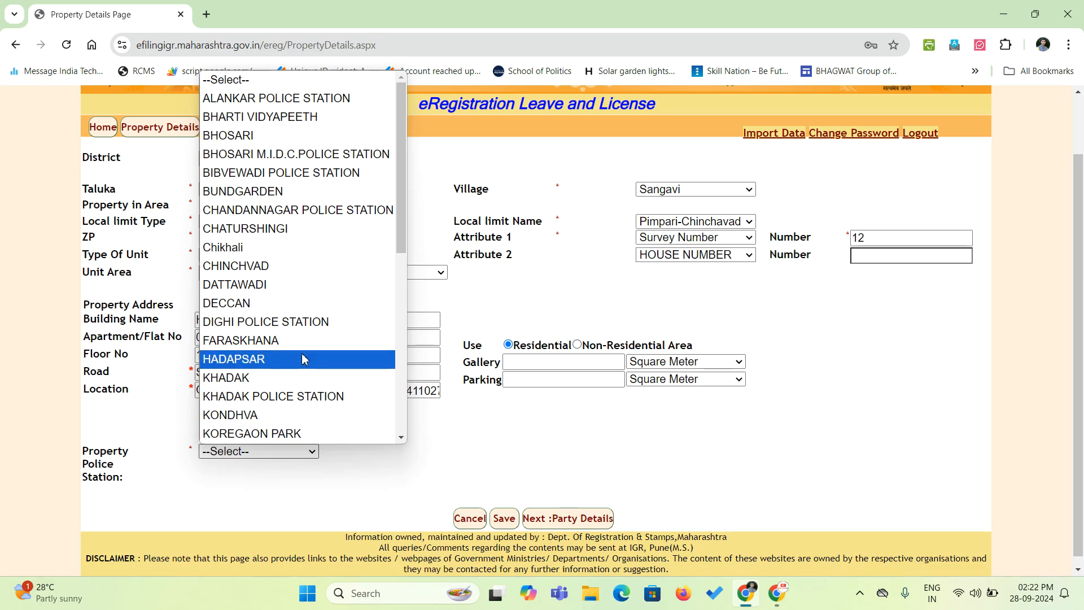
text(san)
key(Return)
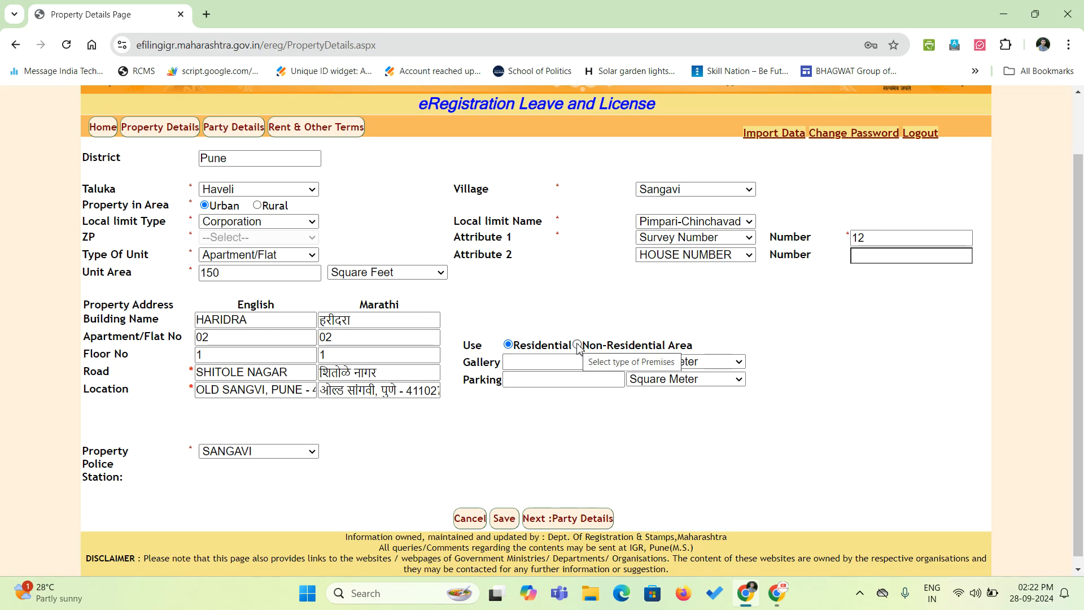
Check the unit type list and leave it set to Apartment/Flat.
click(258, 254)
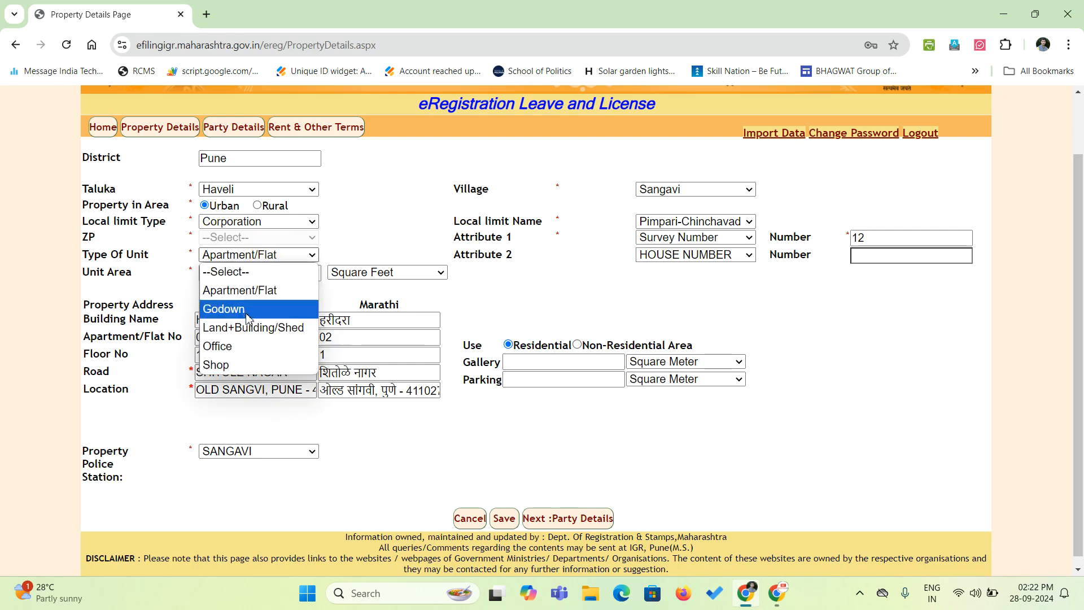
click(632, 329)
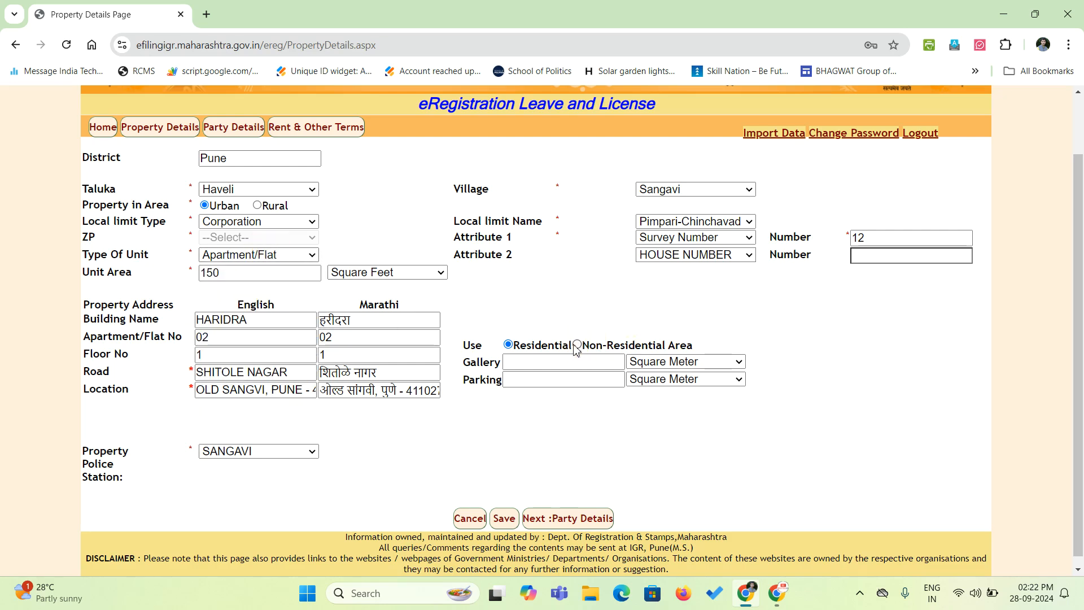
click(294, 255)
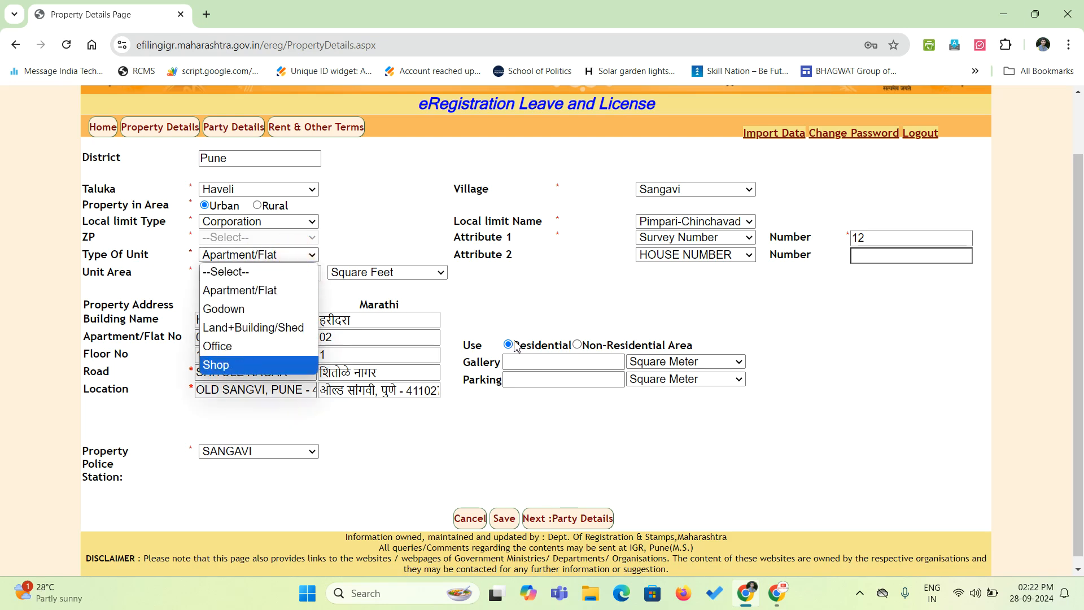
click(608, 310)
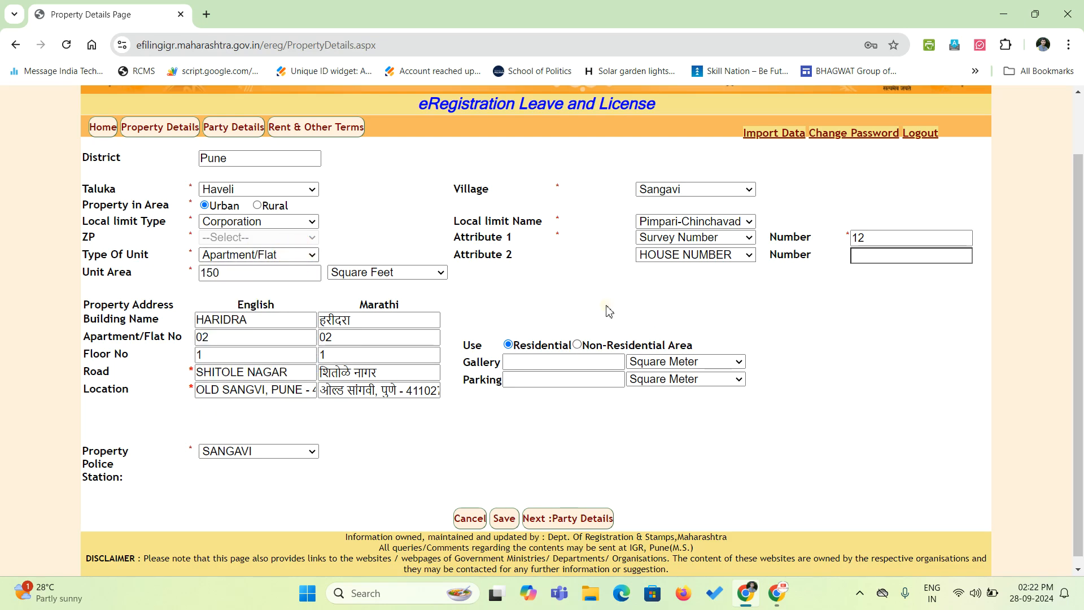
click(265, 254)
click(279, 290)
Review the unit type and area fields, leaving the gallery area blank.
click(216, 258)
click(237, 287)
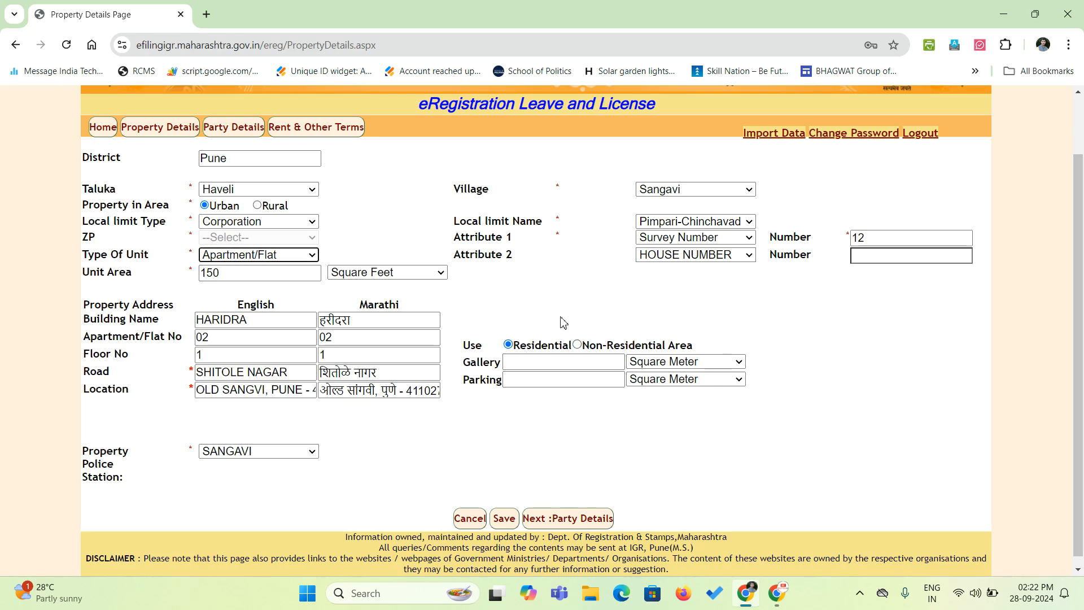
click(532, 363)
click(528, 380)
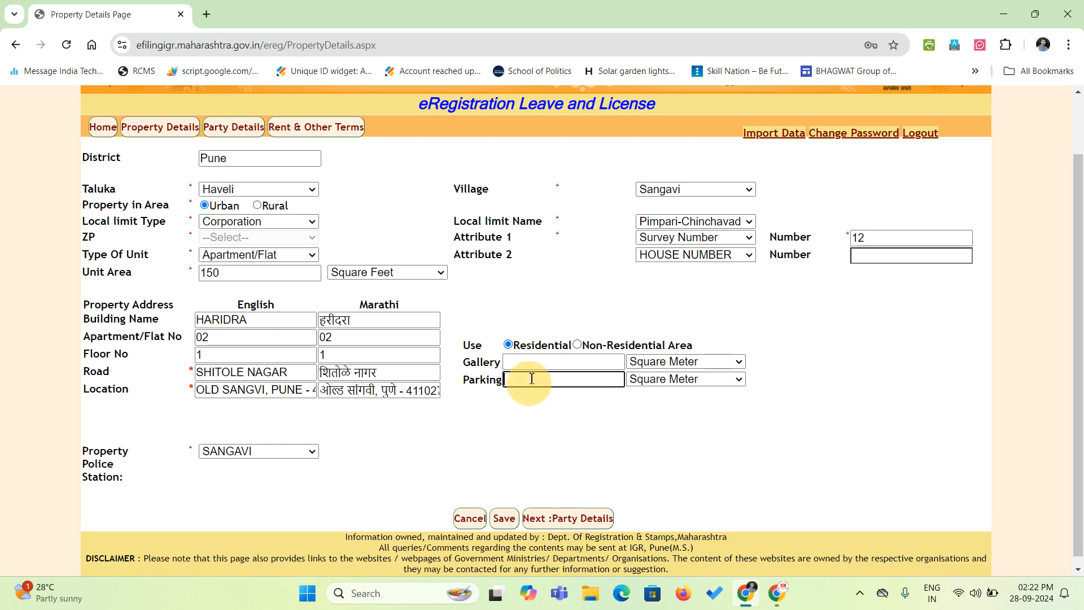
click(532, 365)
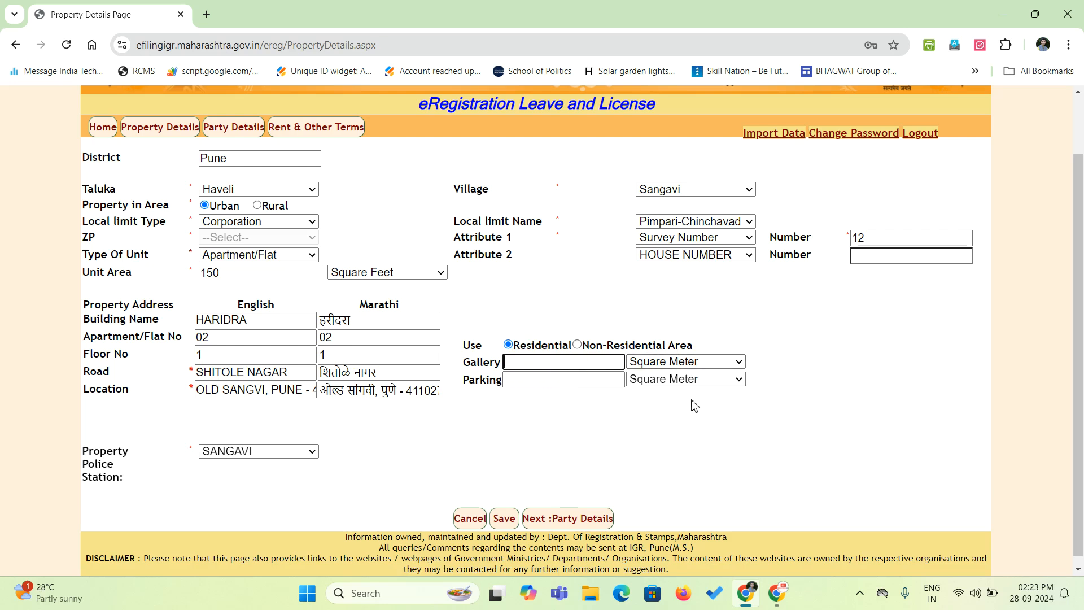
click(706, 442)
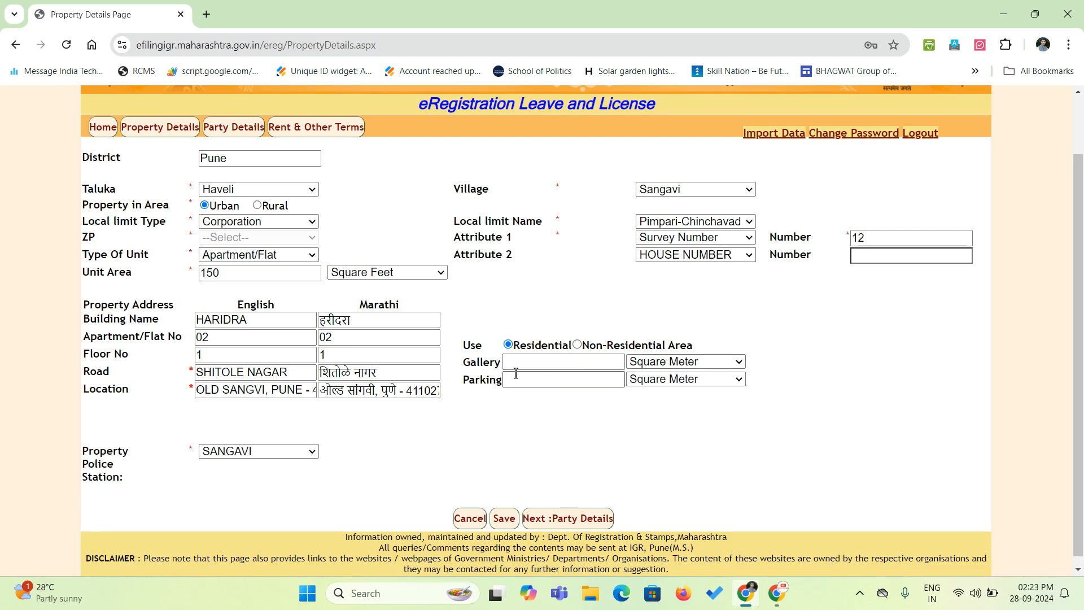
Save the property details, acknowledge the issued token number, and proceed to Party Details.
click(505, 519)
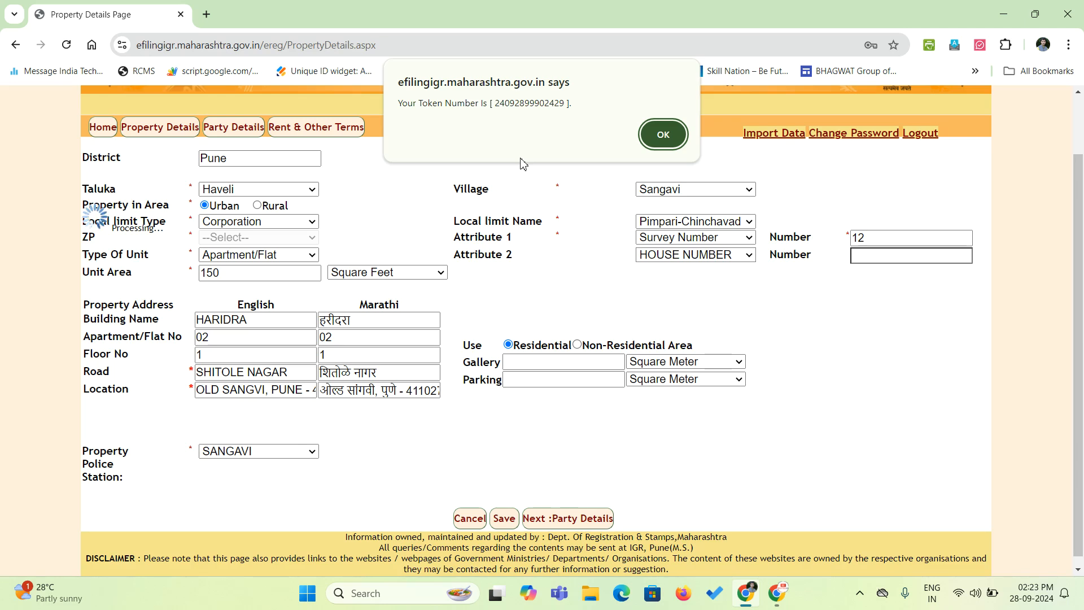
click(662, 135)
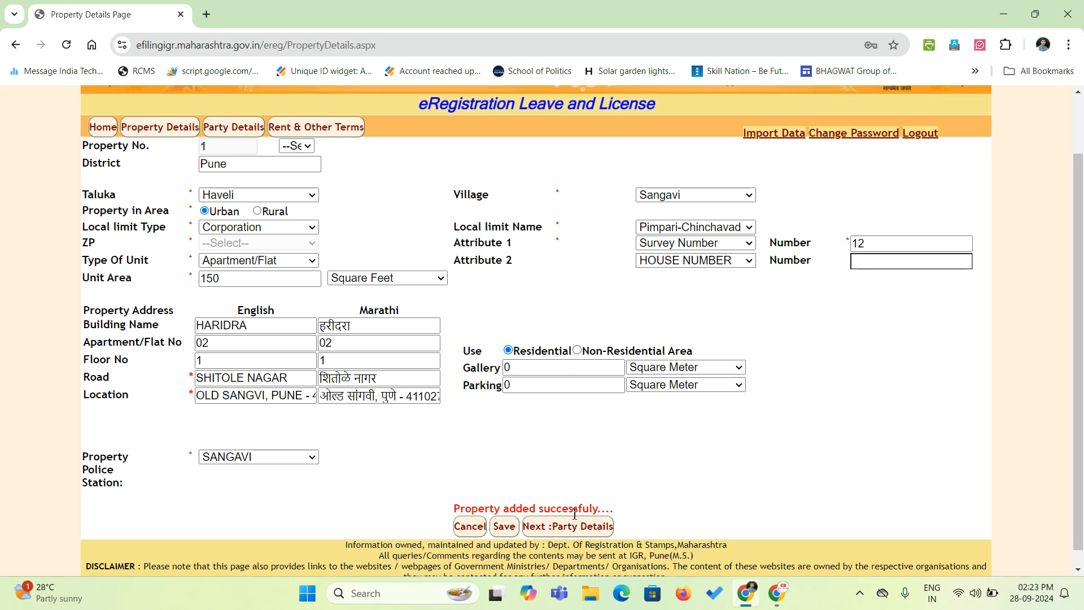
click(544, 528)
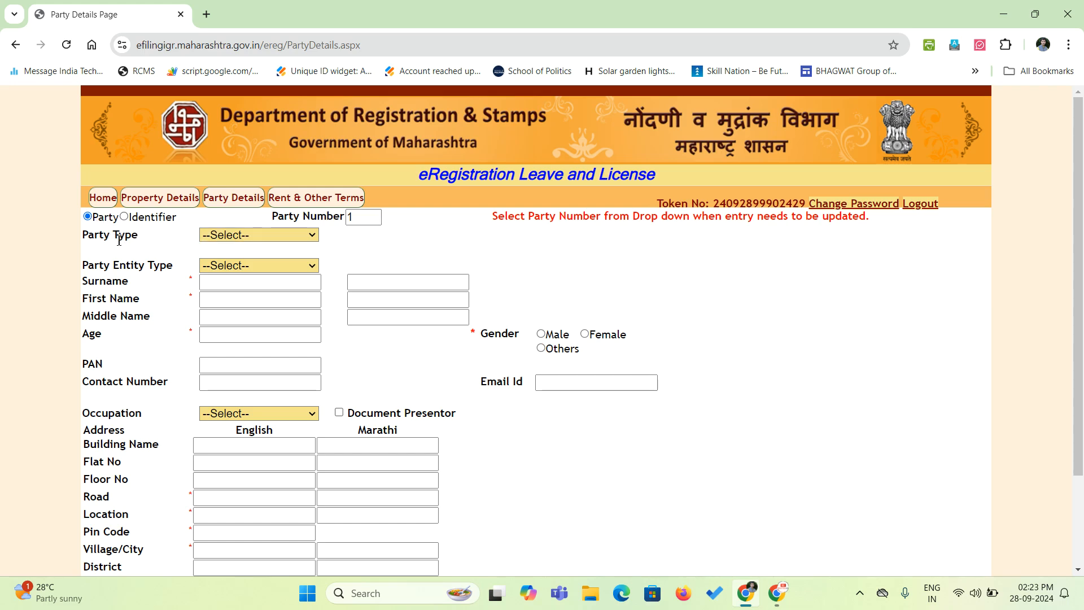
Set the first party's type to licensor/Owner and entity type to Individual.
click(236, 236)
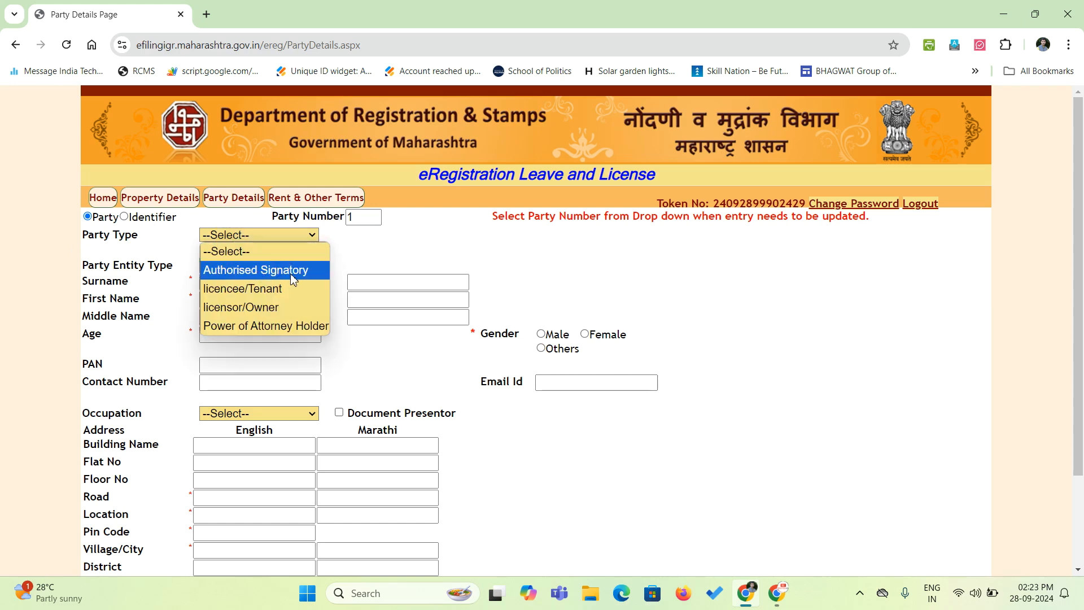
click(292, 312)
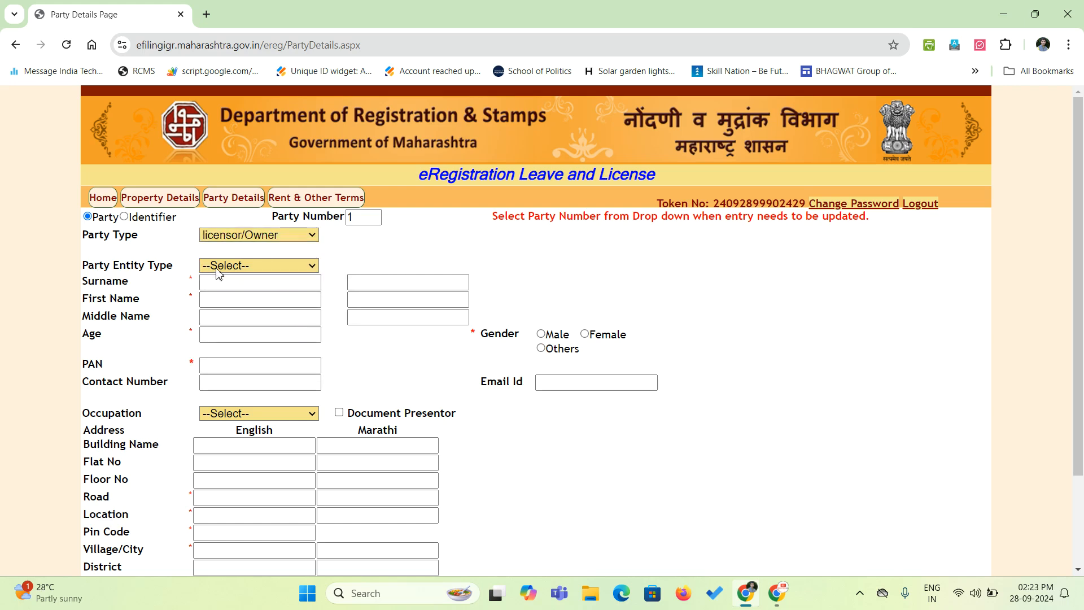
click(236, 267)
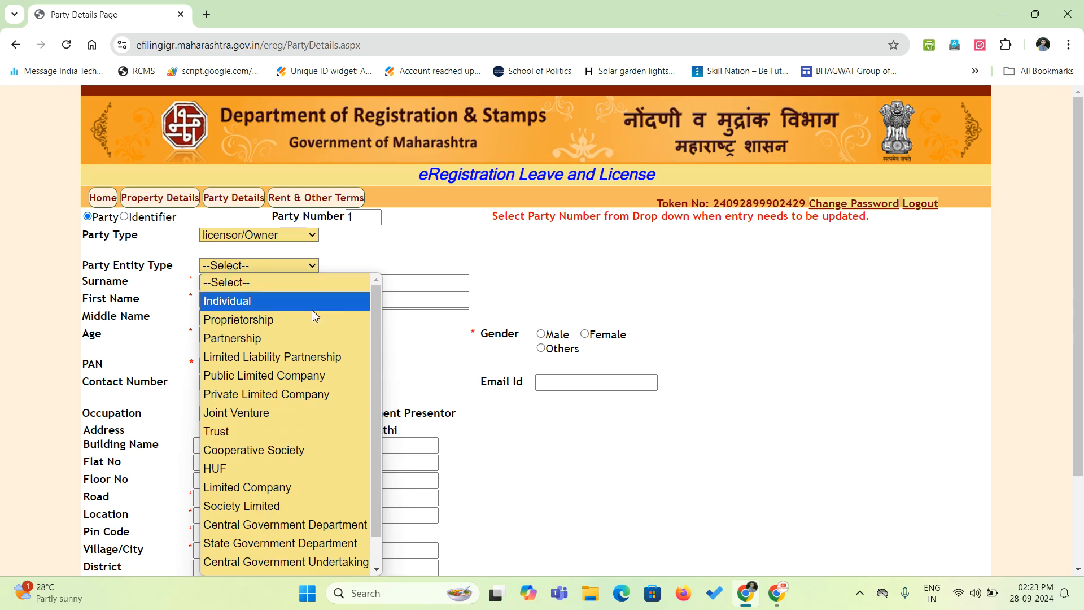
scroll(441, 262, down, 1)
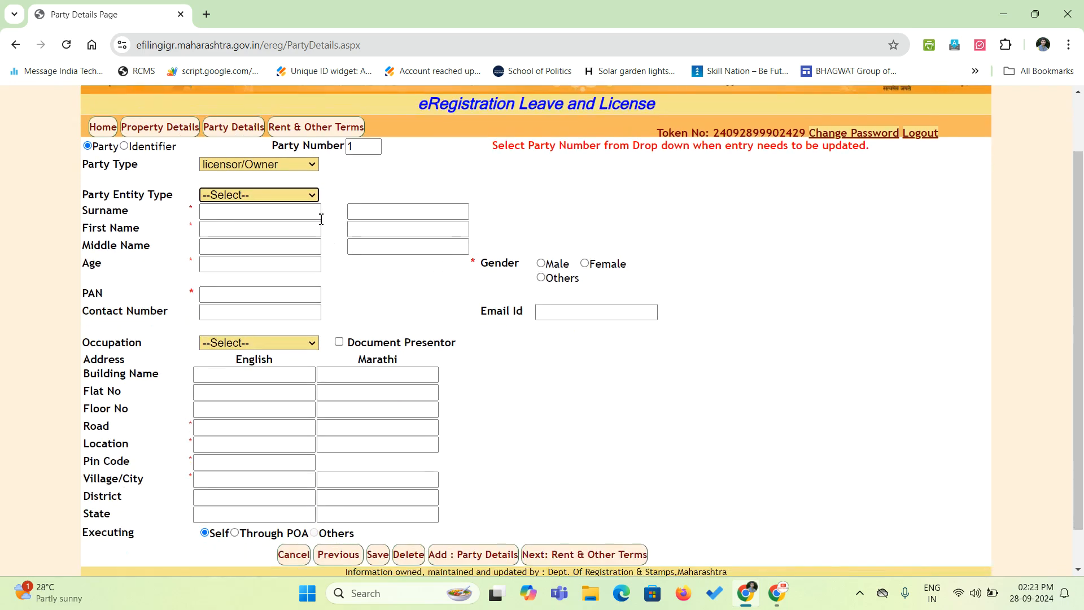
click(307, 197)
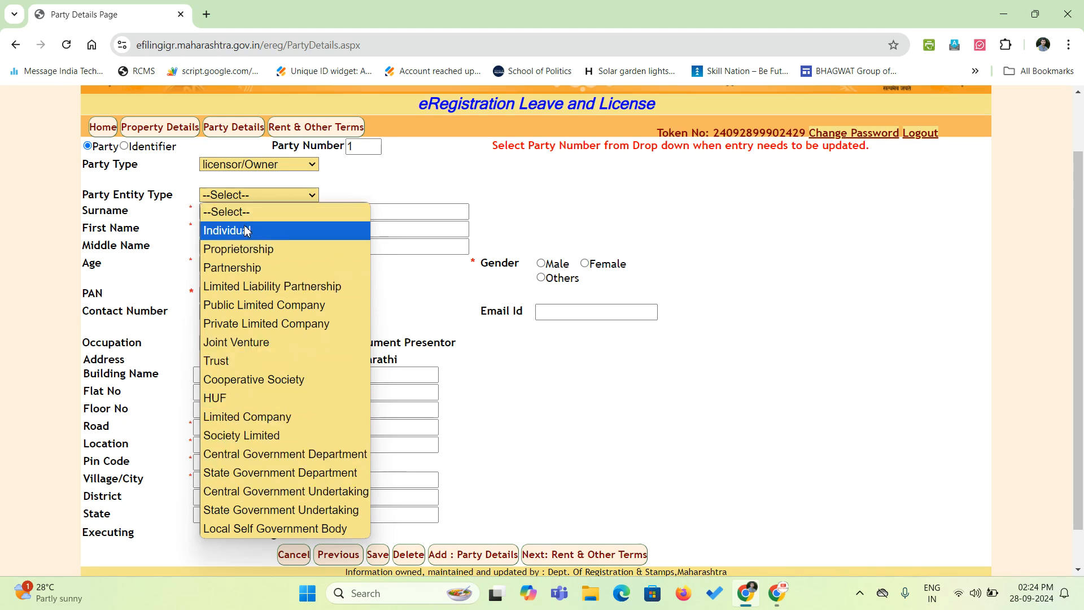
click(244, 229)
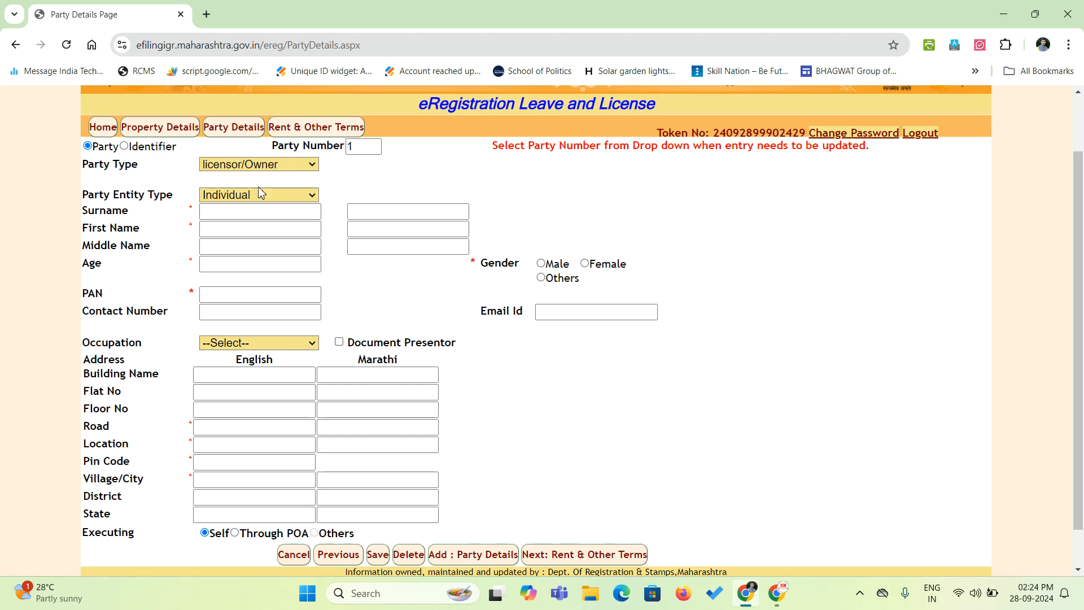
Enter the licensor's surname, first name and middle name, letting the Marathi names auto-fill.
click(261, 213)
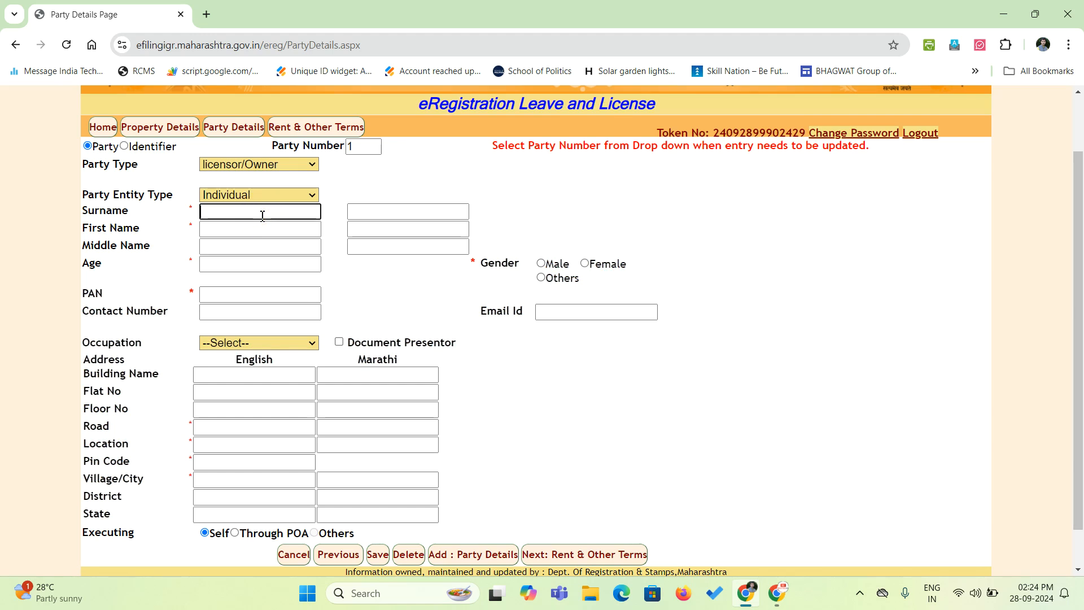
key(Tab)
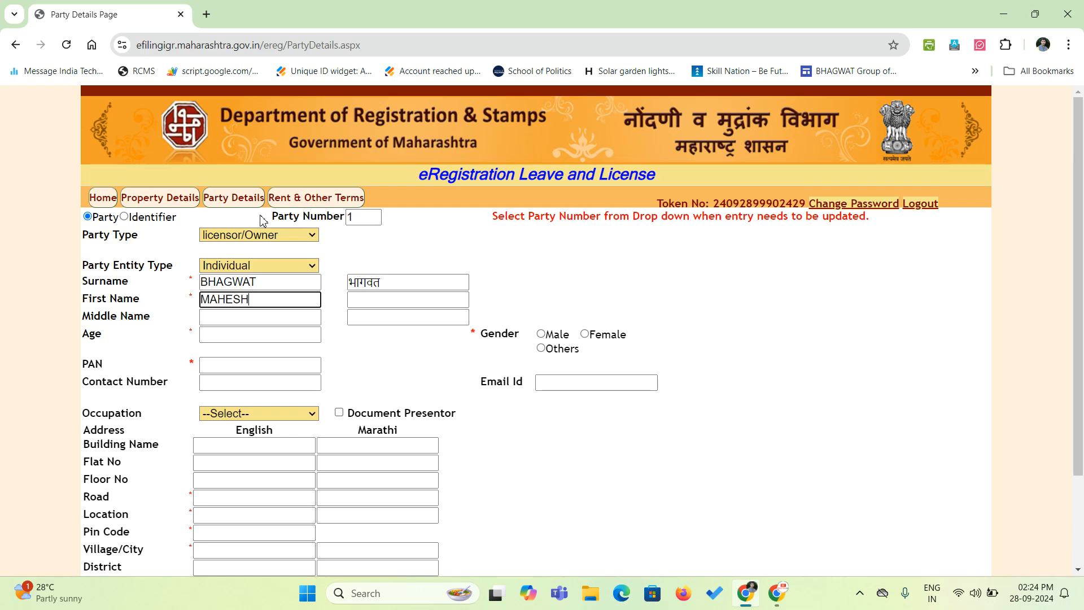
key(Tab)
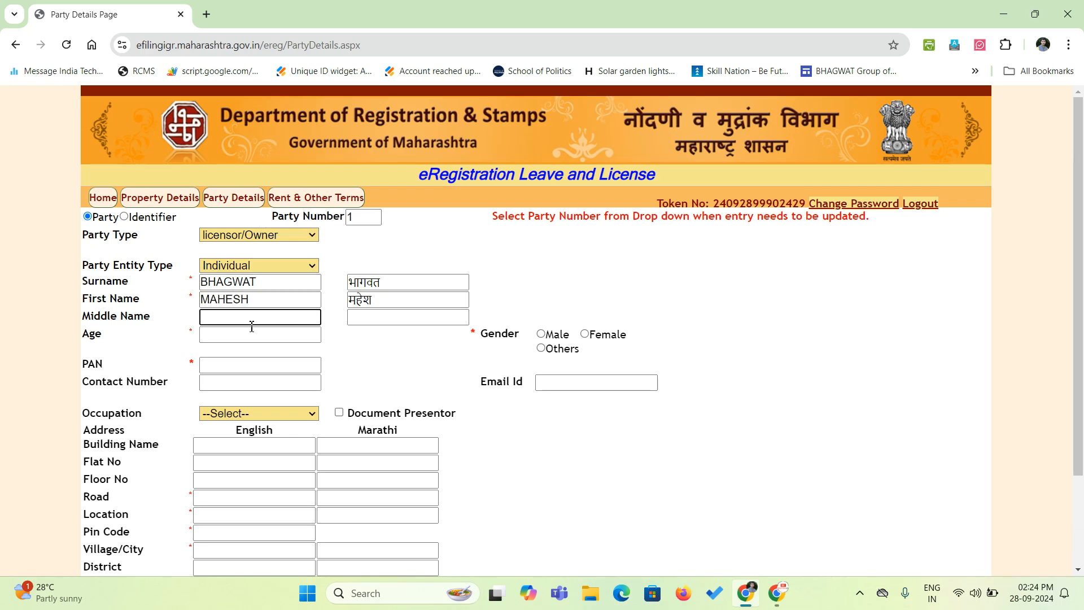
key(Tab)
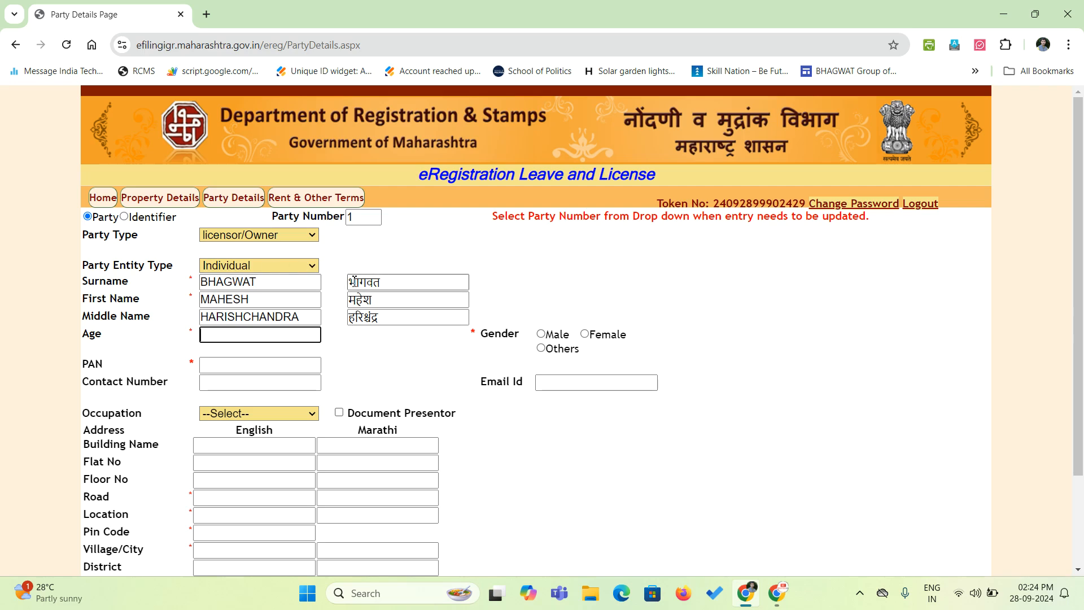
click(396, 283)
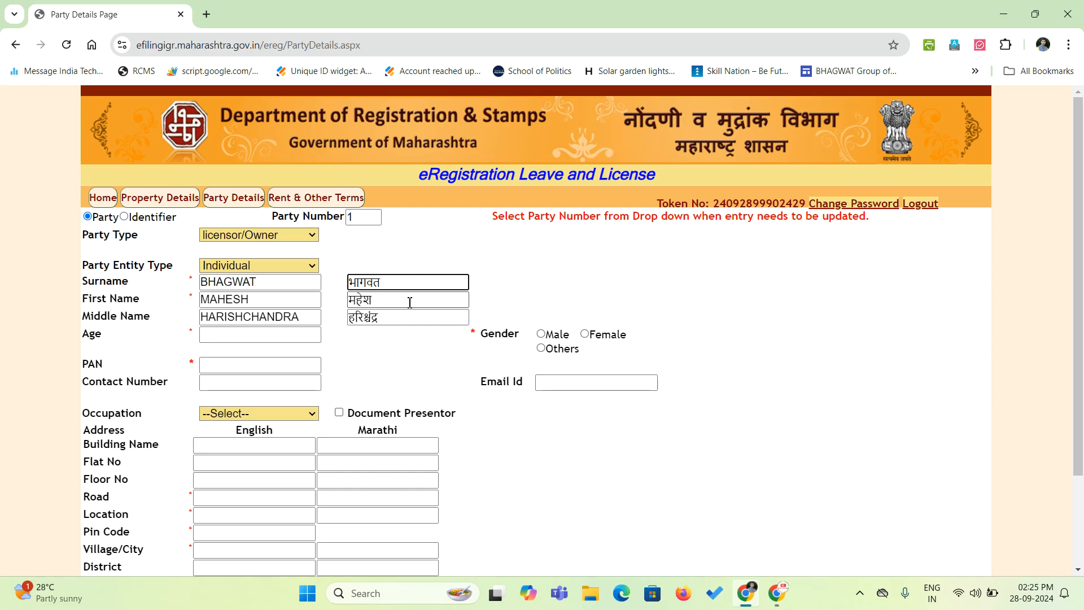
Set the licensor's age to 60 and gender to Male, and enter their PAN and contact number.
click(224, 341)
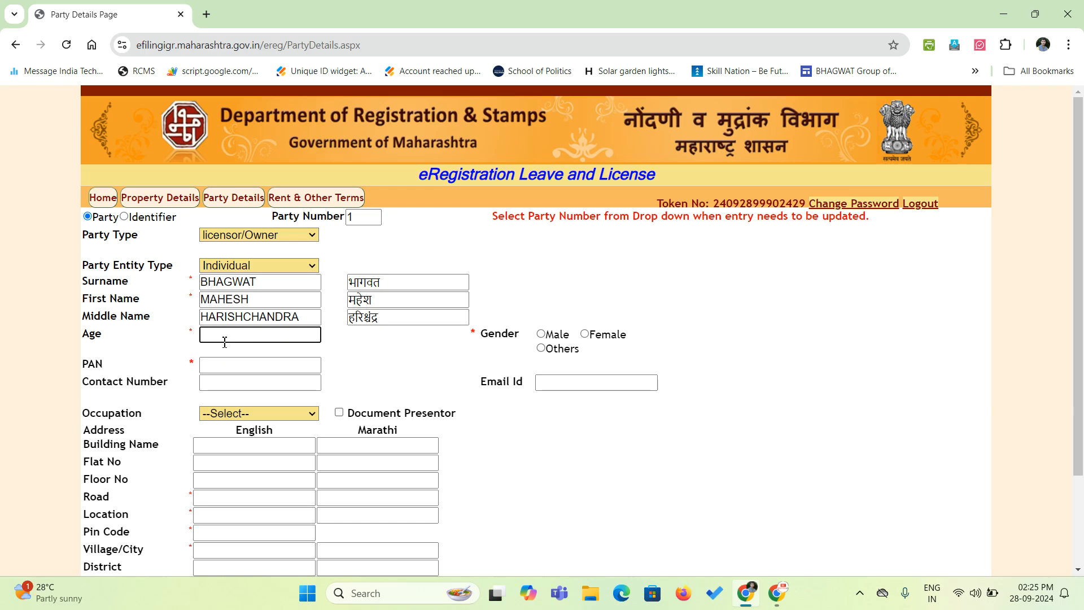
text(60)
click(435, 344)
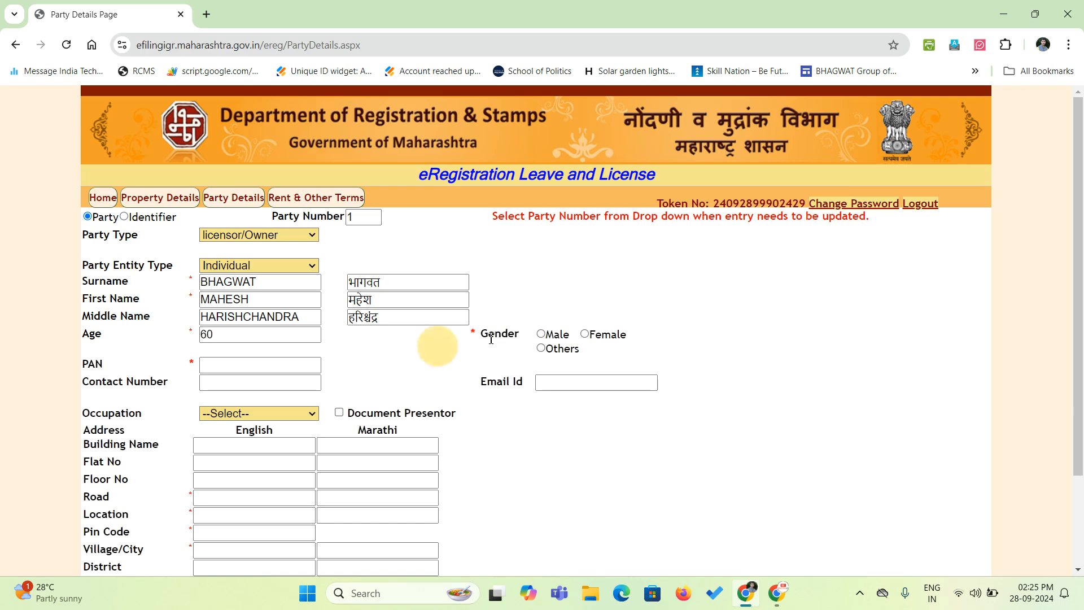
click(556, 339)
click(261, 365)
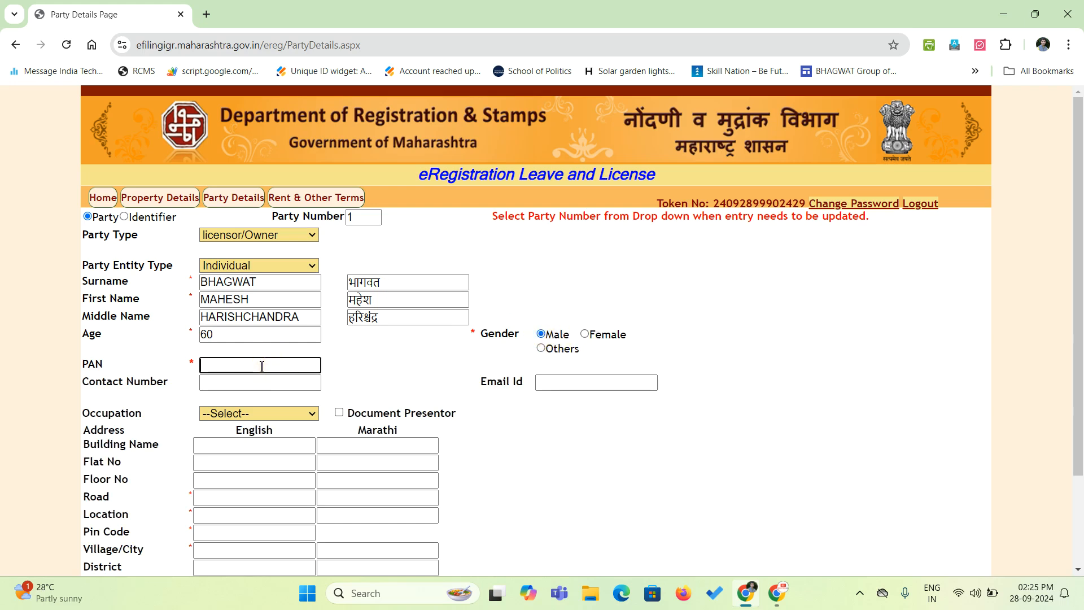
click(296, 383)
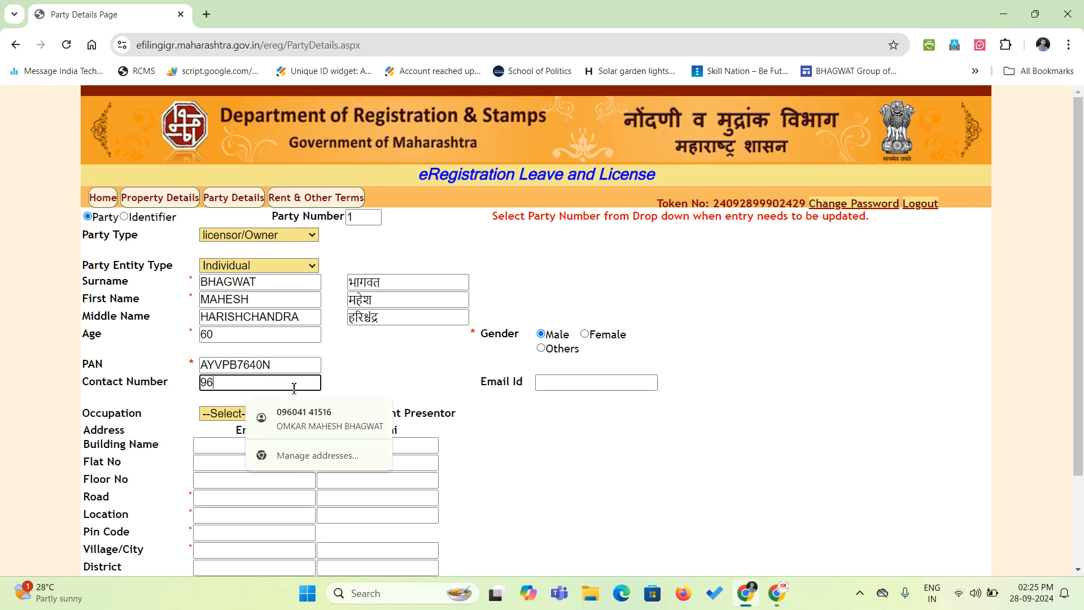
click(371, 366)
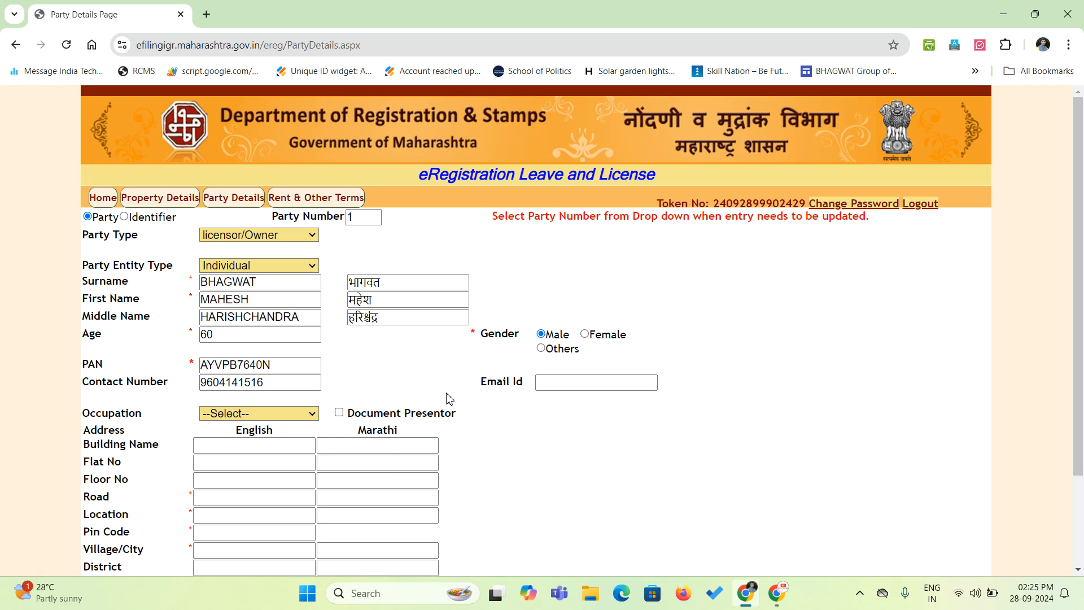
scroll(468, 403, down, 1)
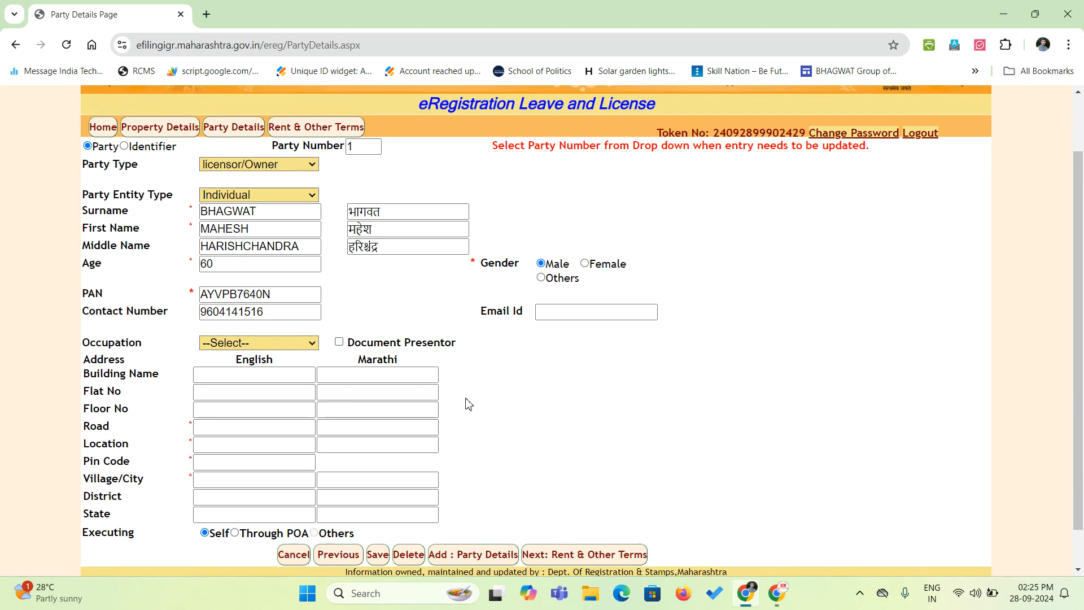
Enter the licensor's e-mail address in lowercase and choose Business as their occupation.
click(557, 314)
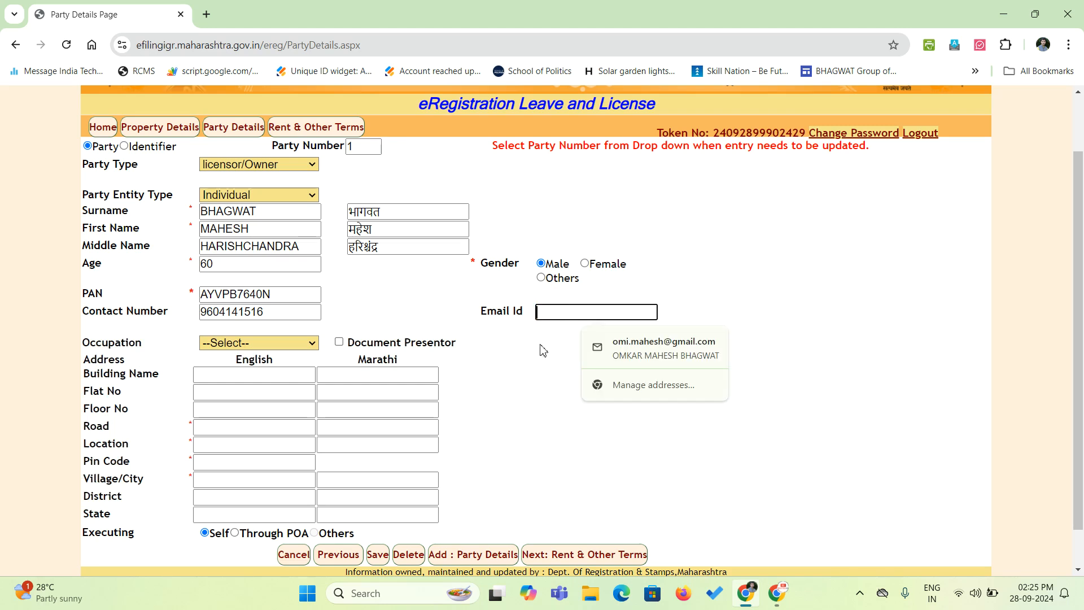
text(OMI)
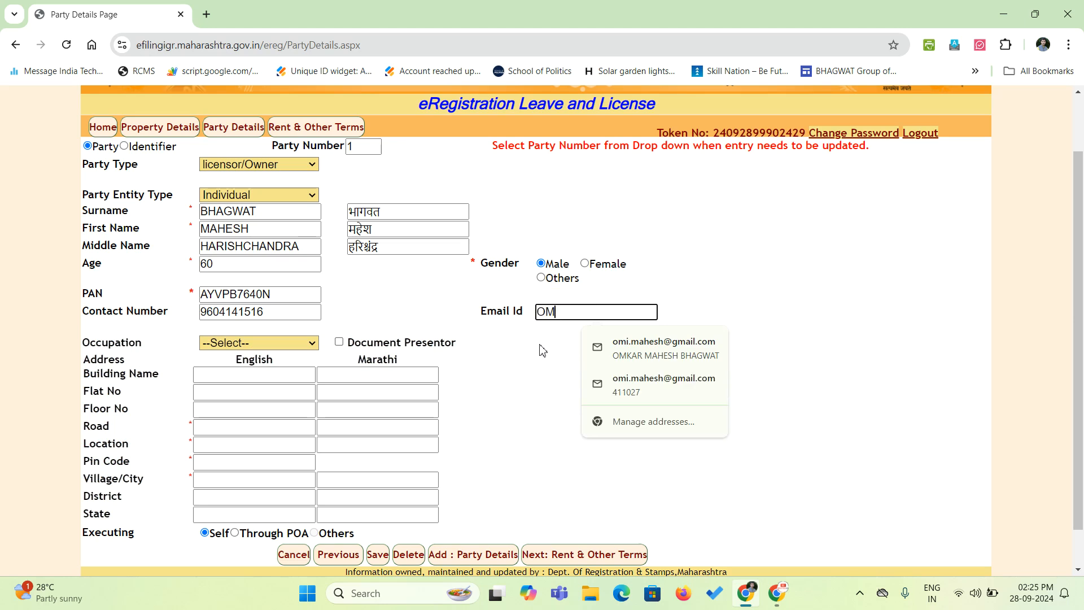
key(BackSpace)
key(BackSpace)
key(BackSpace)
key(Caps_Lock)
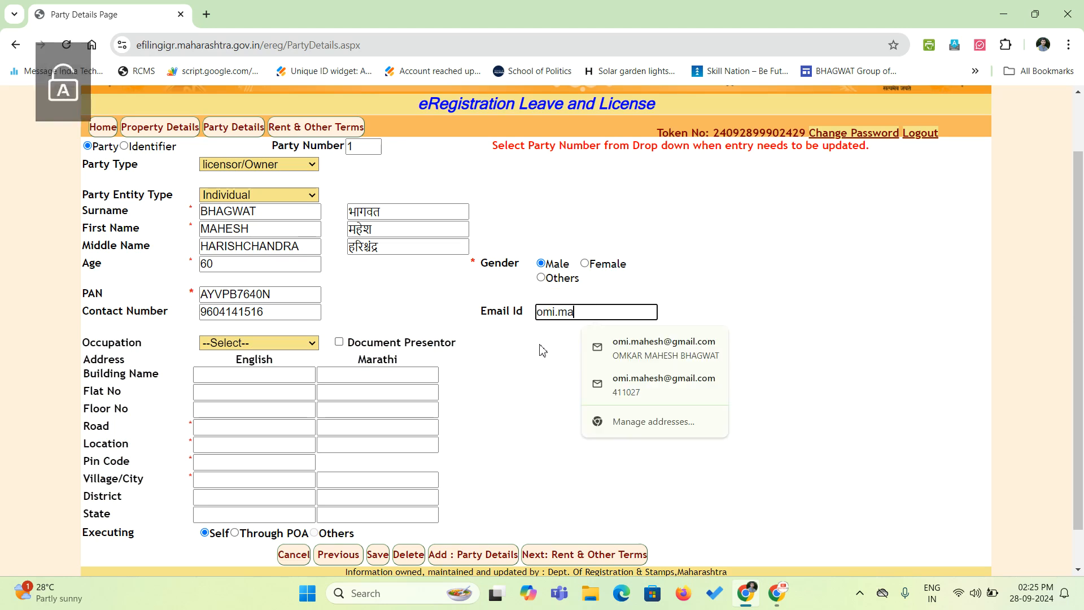
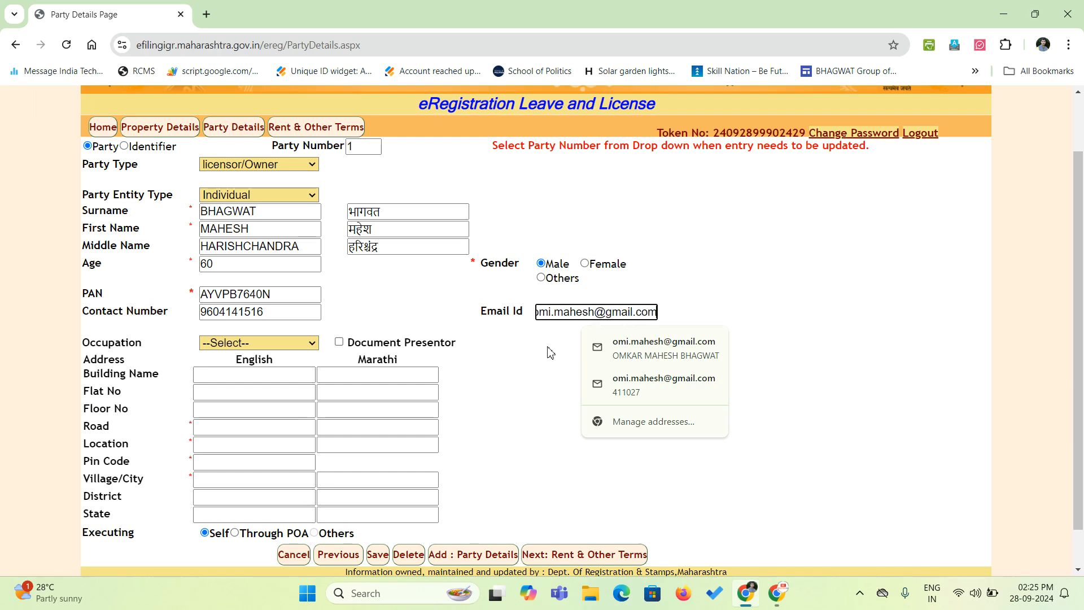
click(547, 346)
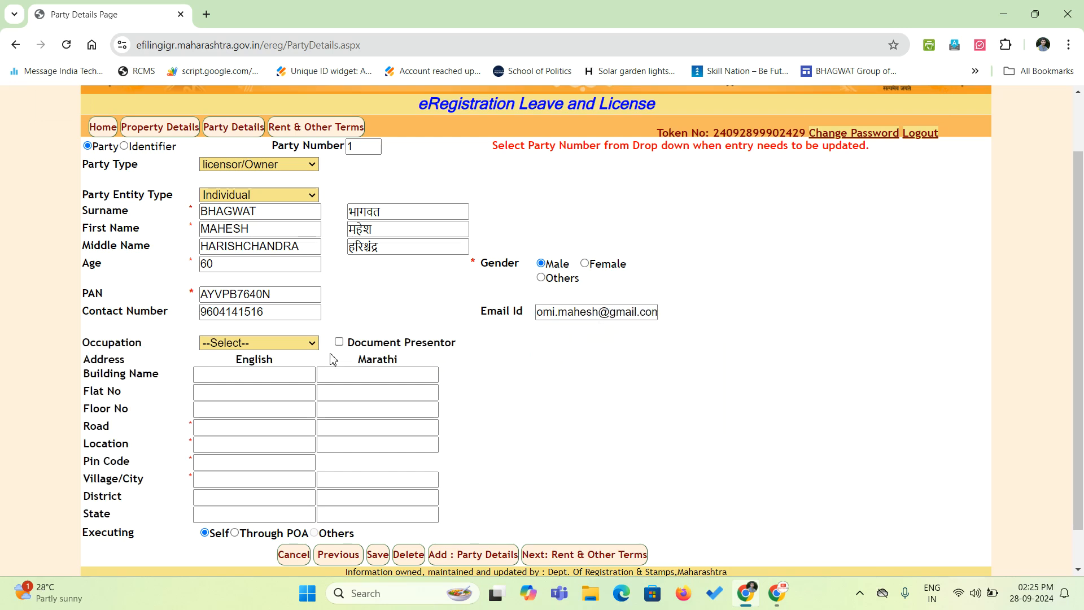
click(247, 344)
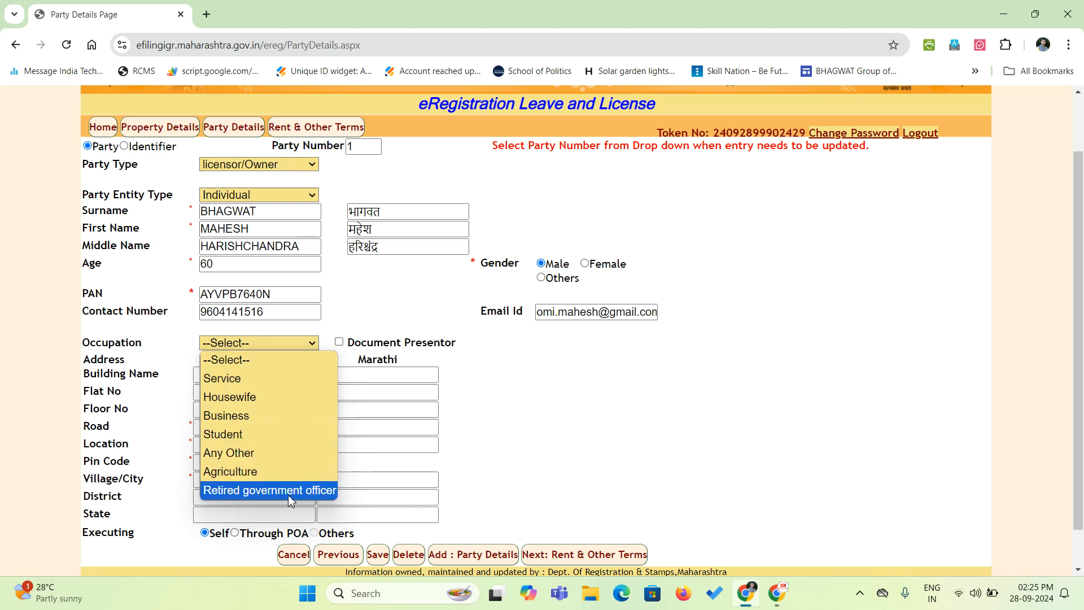
click(240, 421)
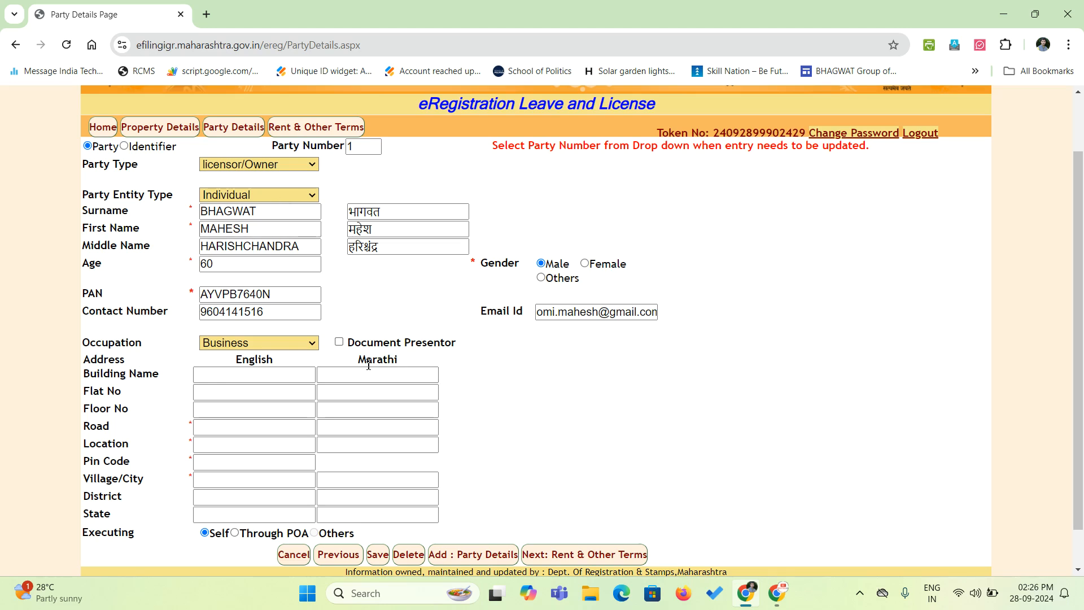
Mark the licensor as document presenter and enter their building name, flat number and road.
click(339, 342)
click(220, 375)
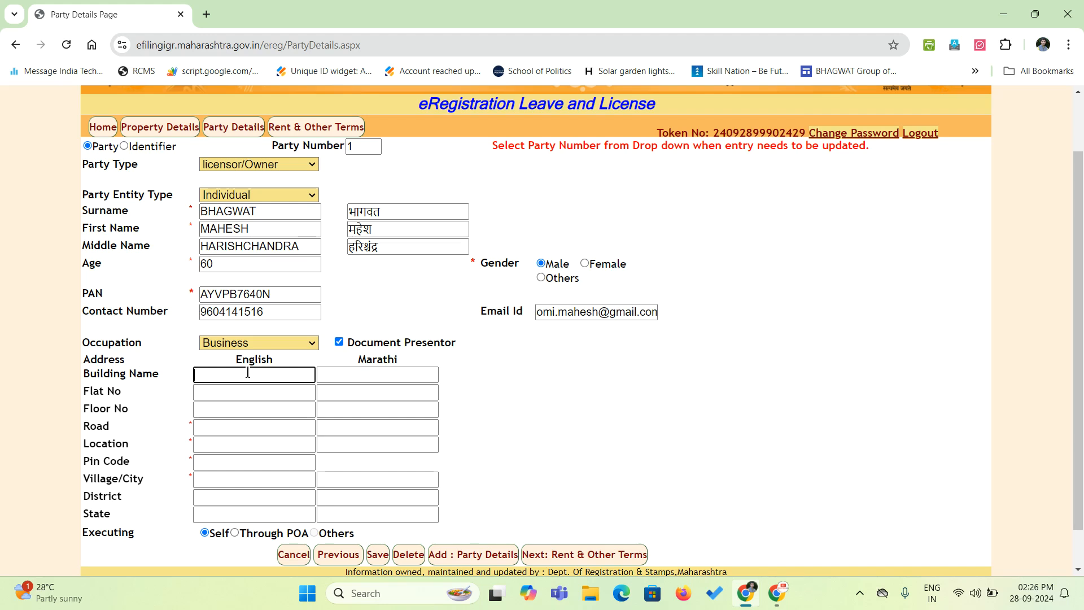
key(Caps_Lock)
key(Tab)
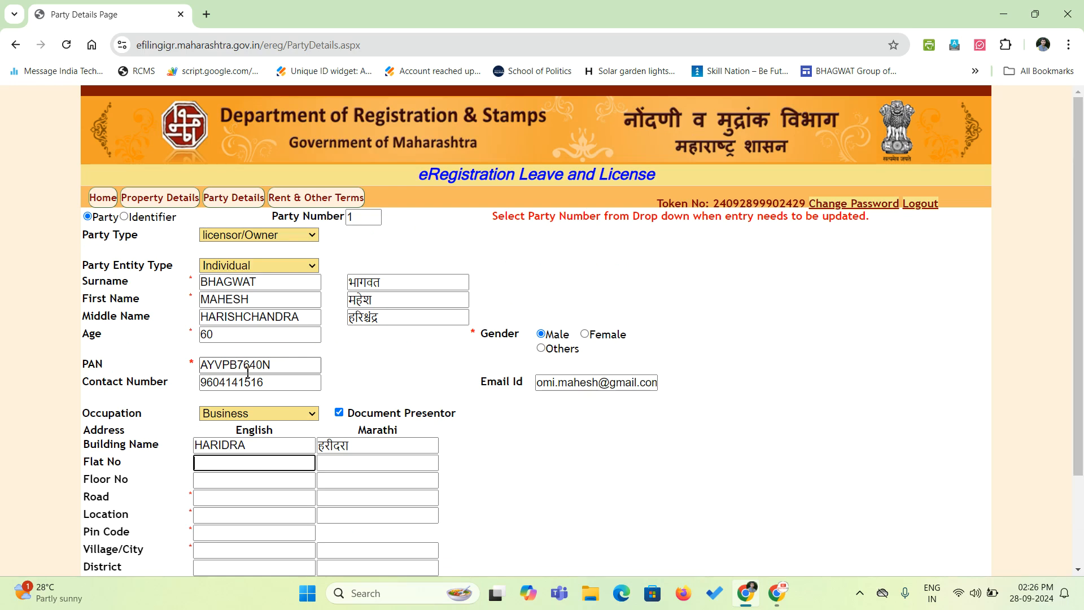
key(Tab)
key(Tab)
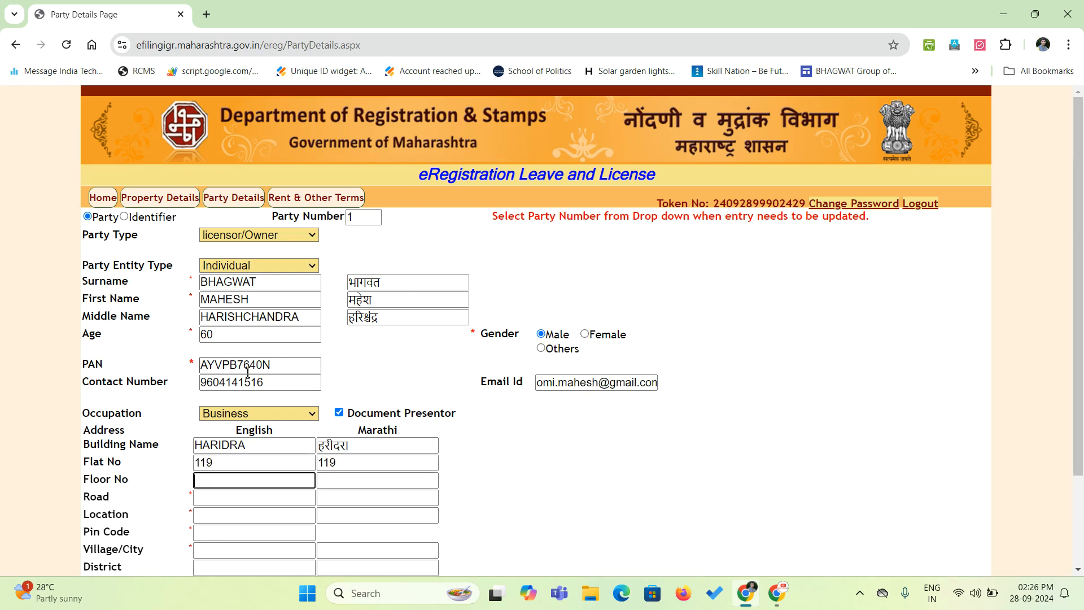
key(Tab)
key(Tab)
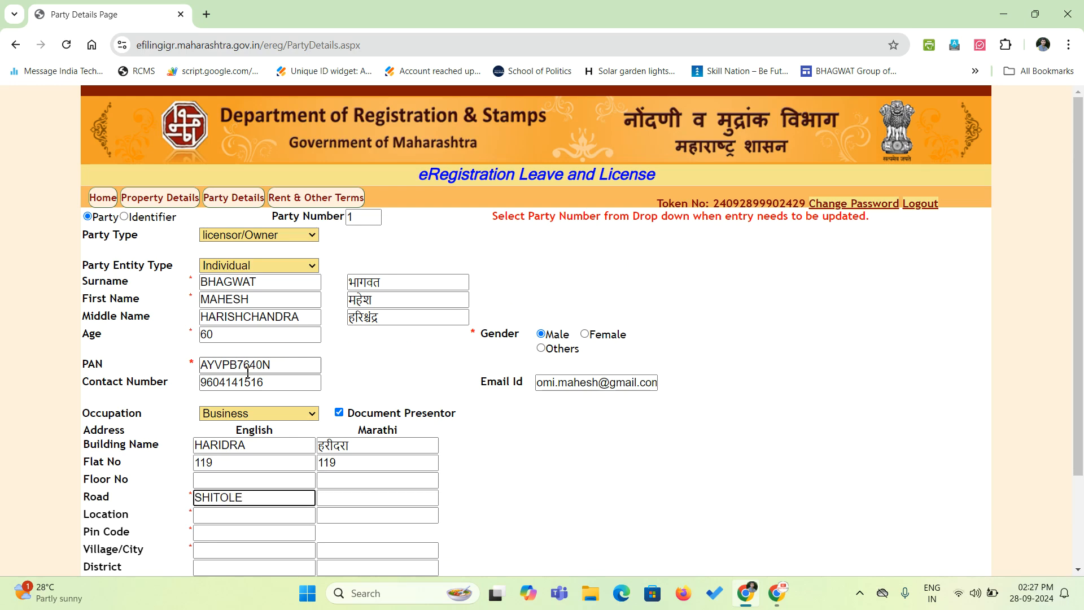
key(Tab)
key(Tab)
Complete the licensor's location, pin code and village/city, then save the party.
text(OLD)
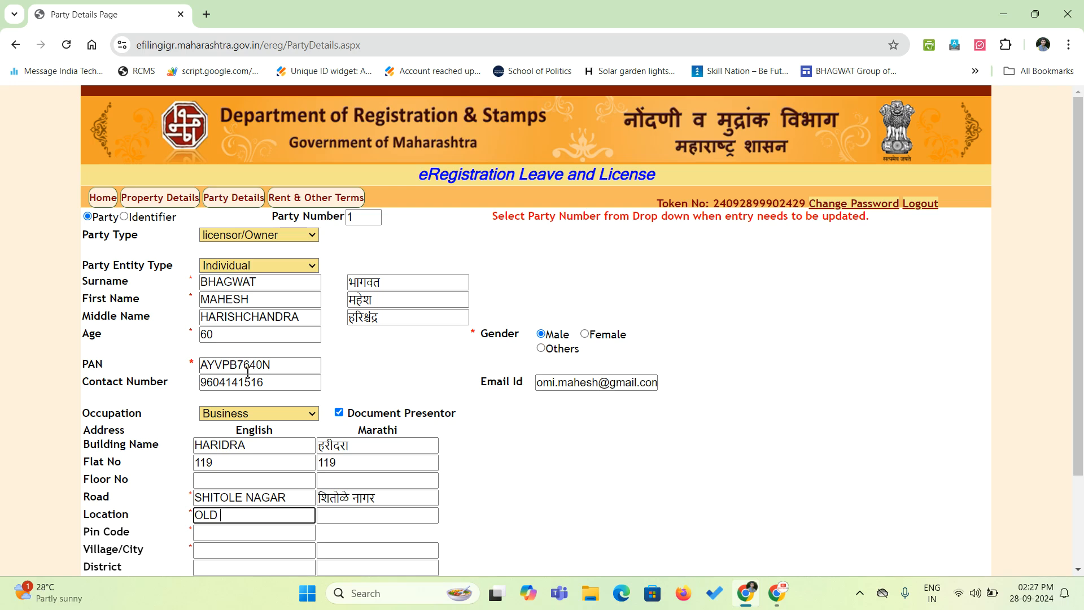
key(Tab)
key(Tab)
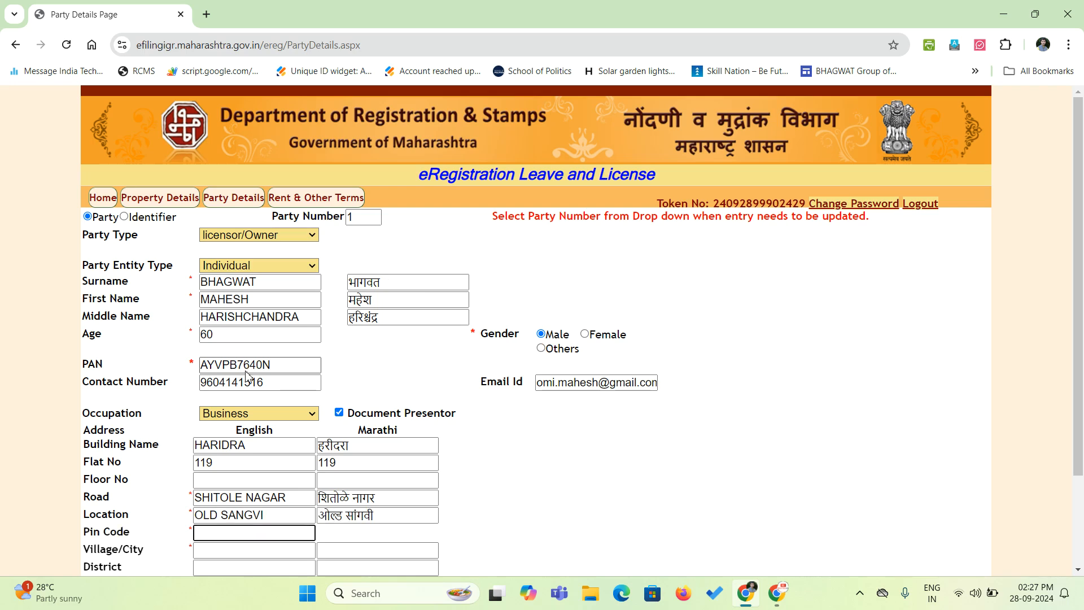
text(411027)
key(Tab)
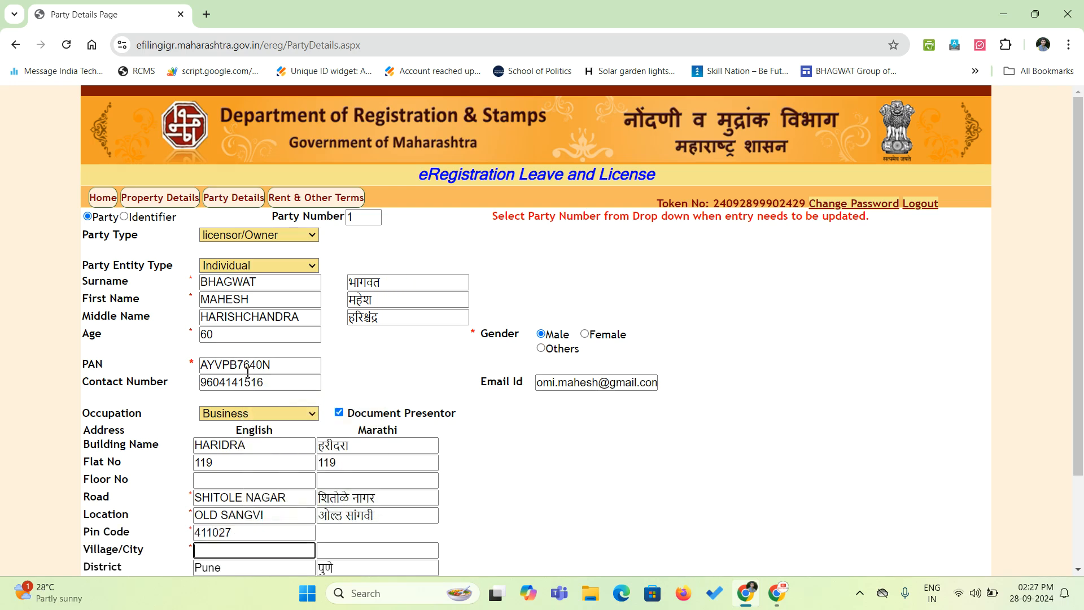
scroll(237, 454, down, 2)
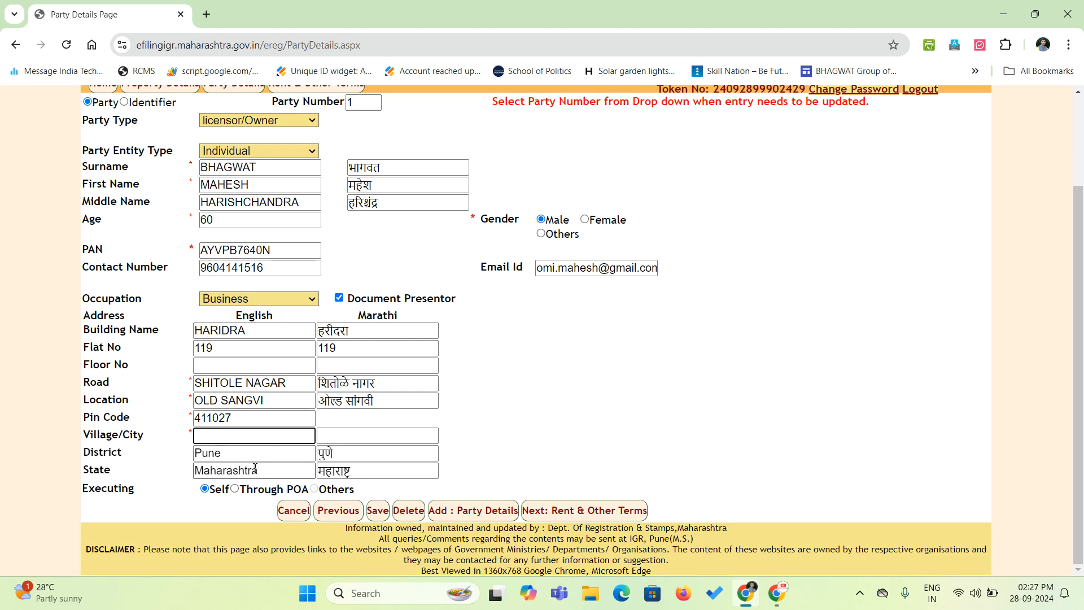
text(PIMPRI CHINCHWAD)
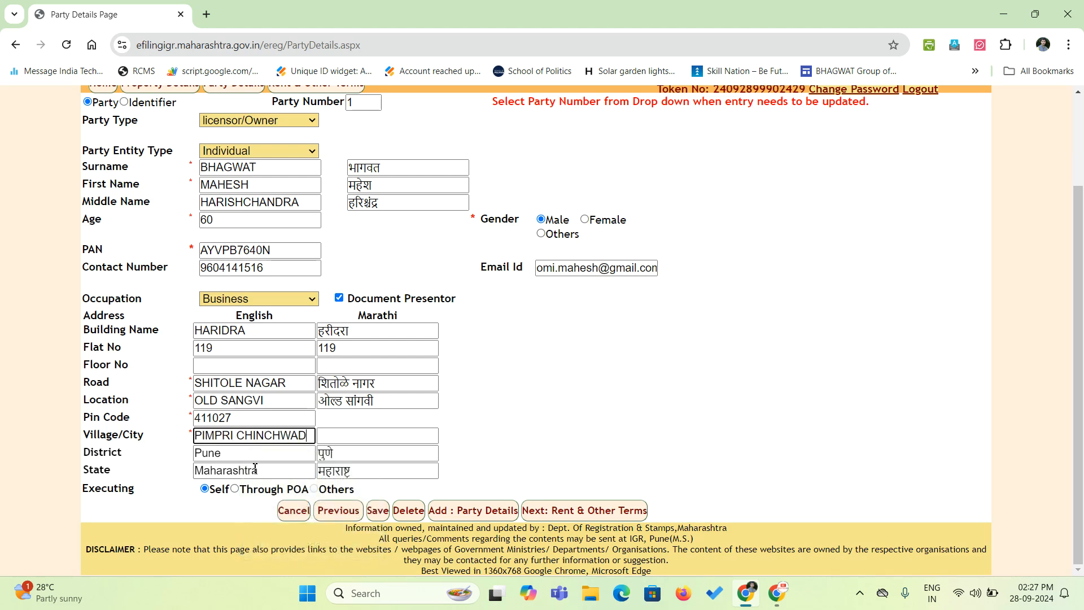
click(583, 433)
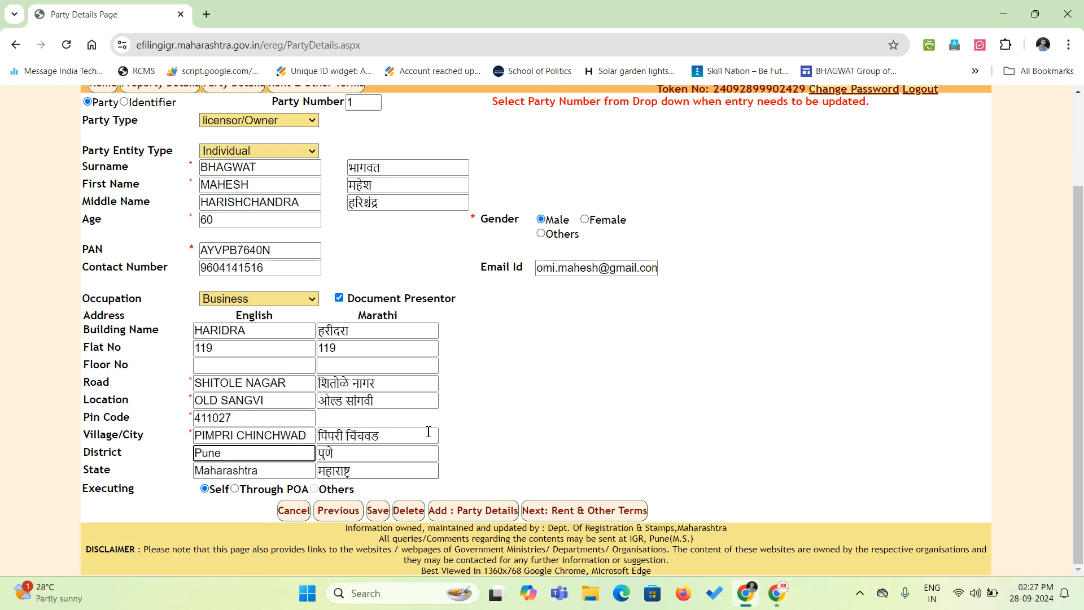
click(383, 510)
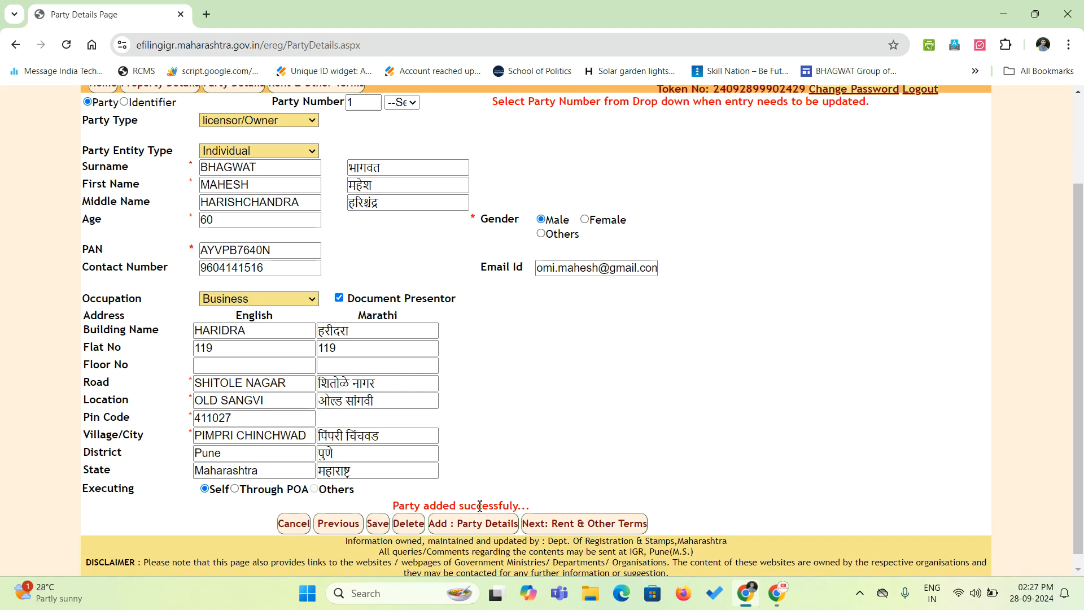
Start a new party entry as an Individual licencee/Tenant.
click(456, 525)
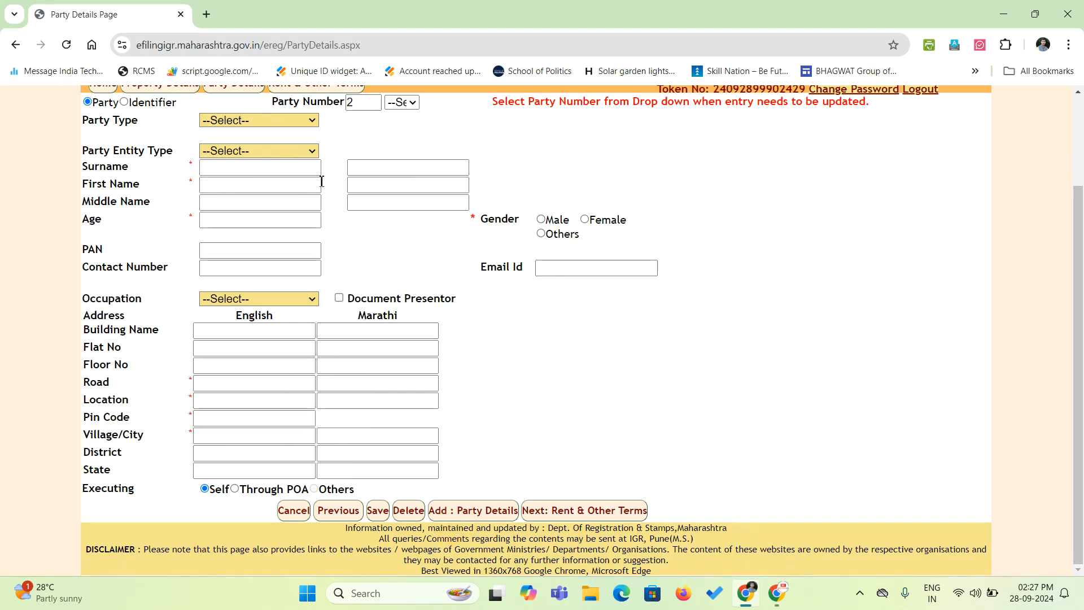
click(222, 120)
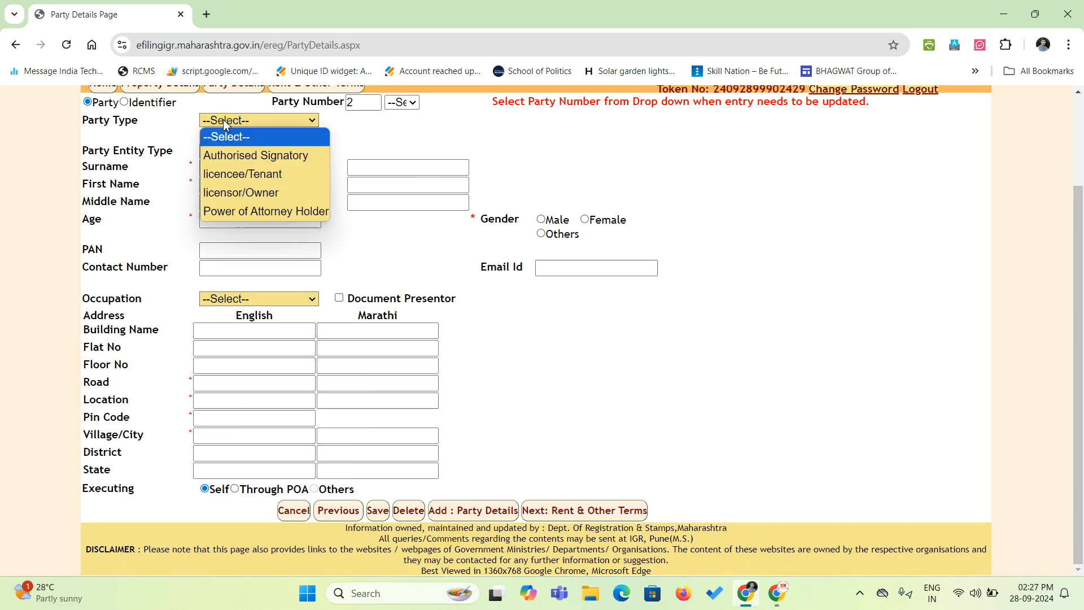
click(250, 178)
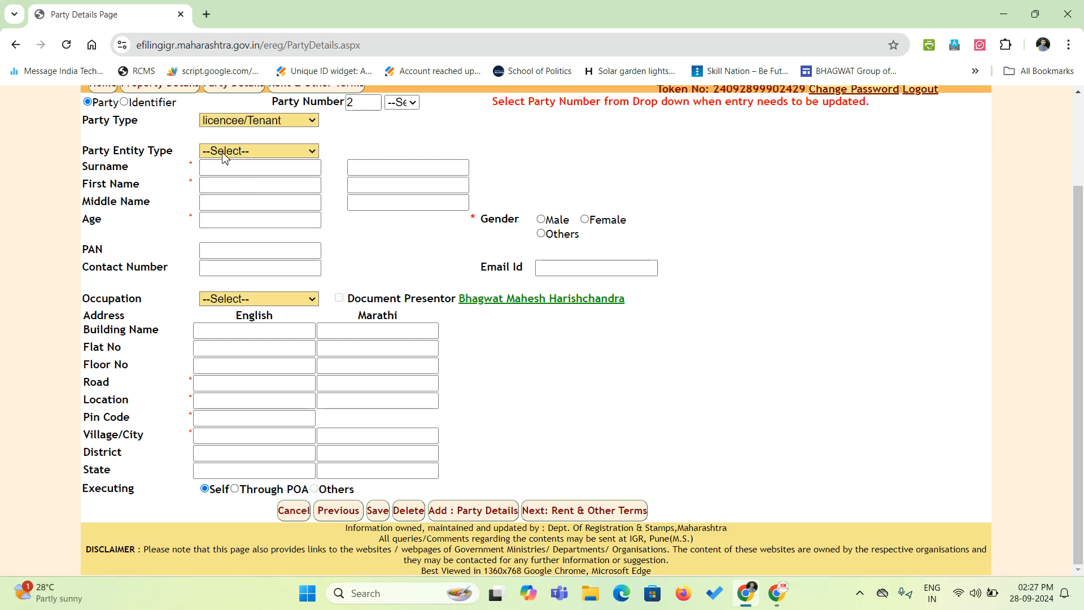
click(246, 152)
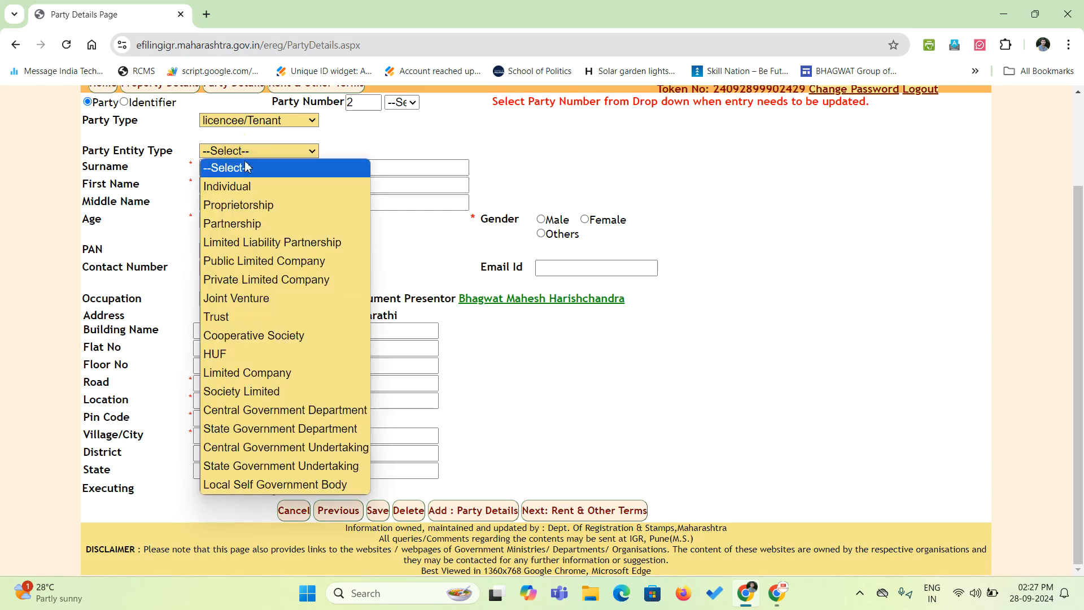
click(249, 185)
Enter the tenant's surname and first name, skip the middle name, and set gender to Male.
click(250, 169)
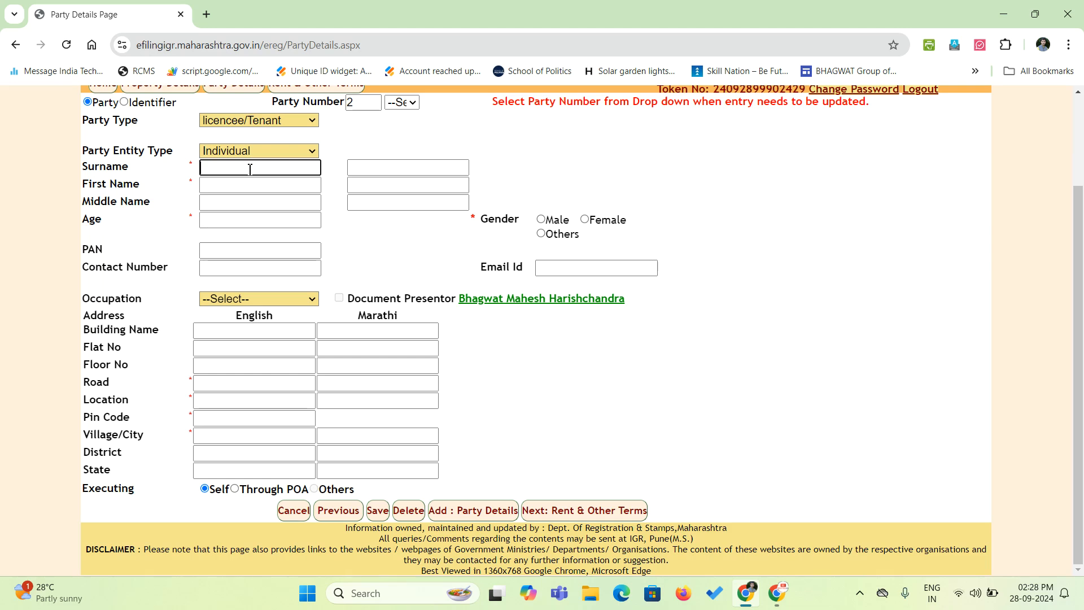
key(Tab)
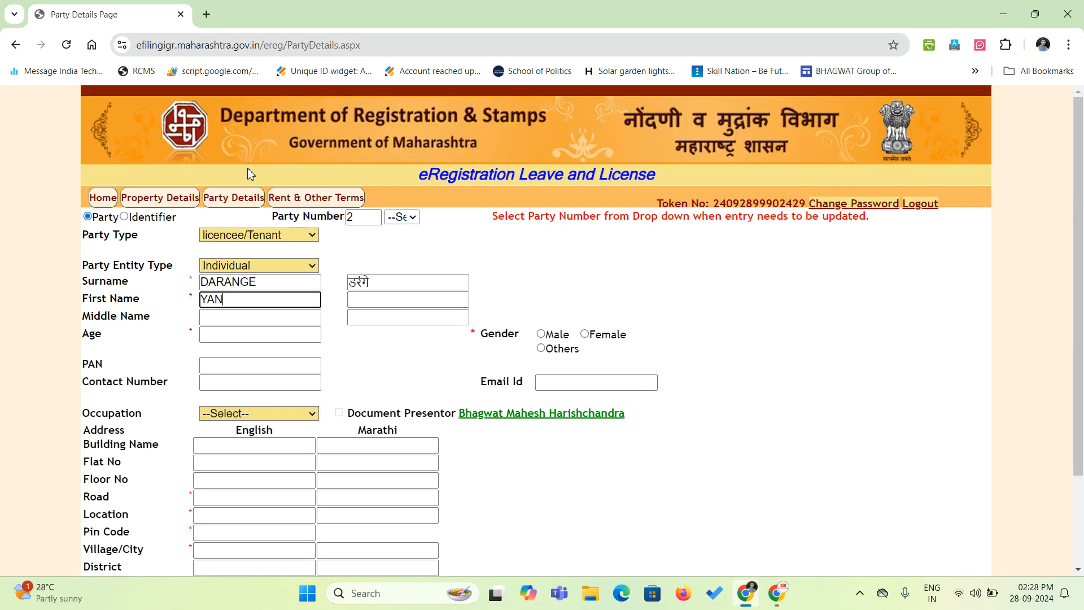
key(Tab)
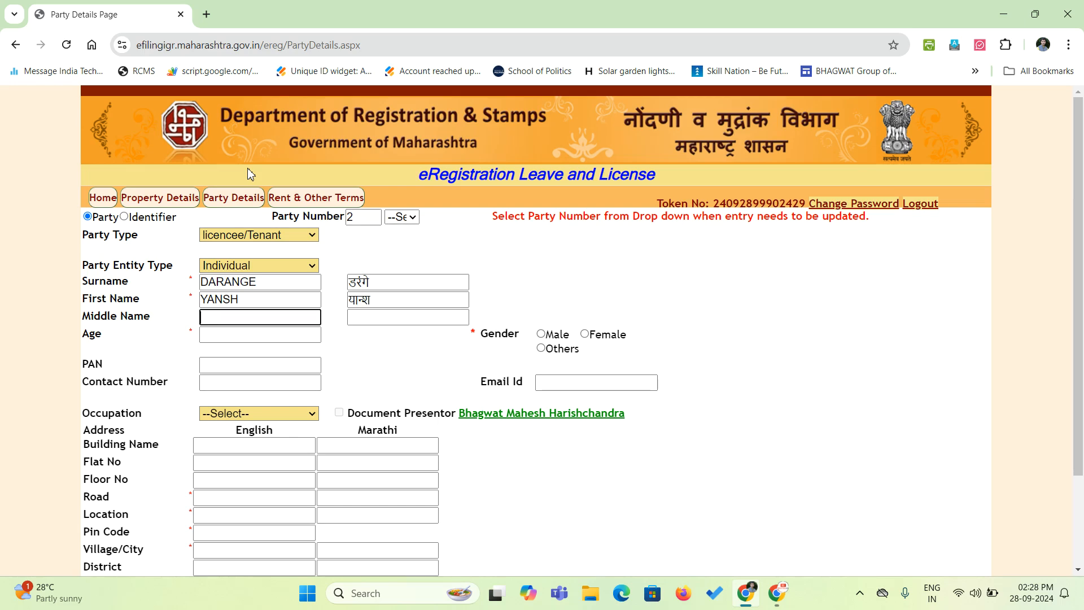
key(Tab)
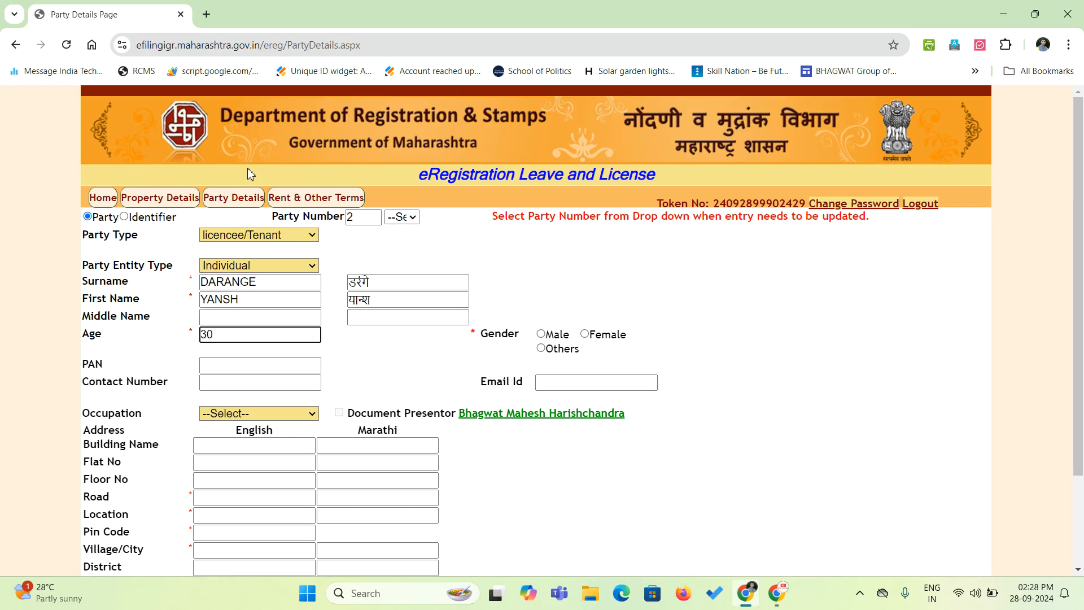
click(420, 369)
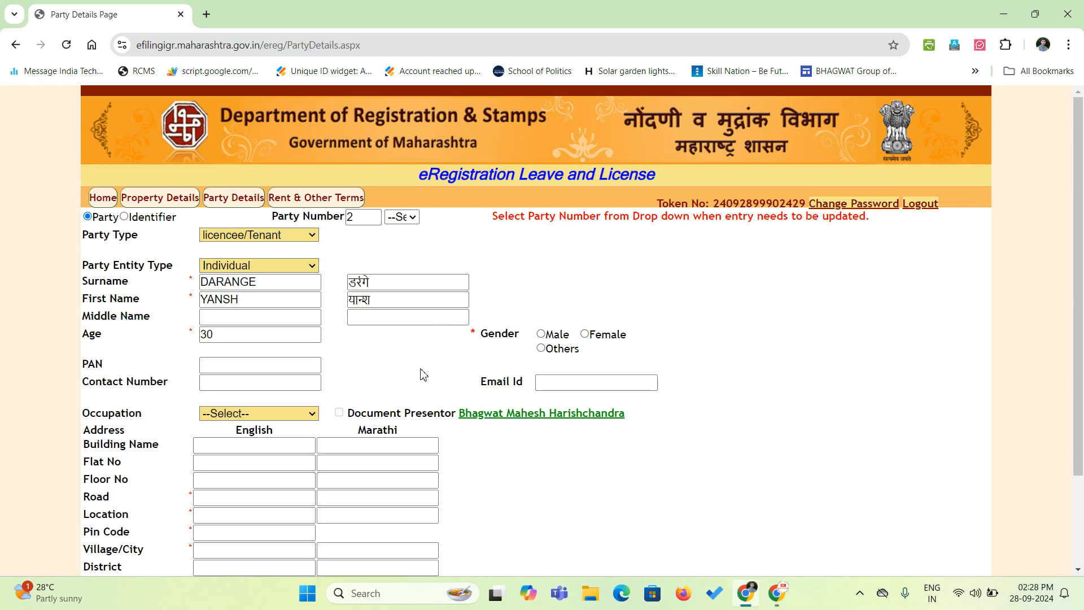
click(591, 334)
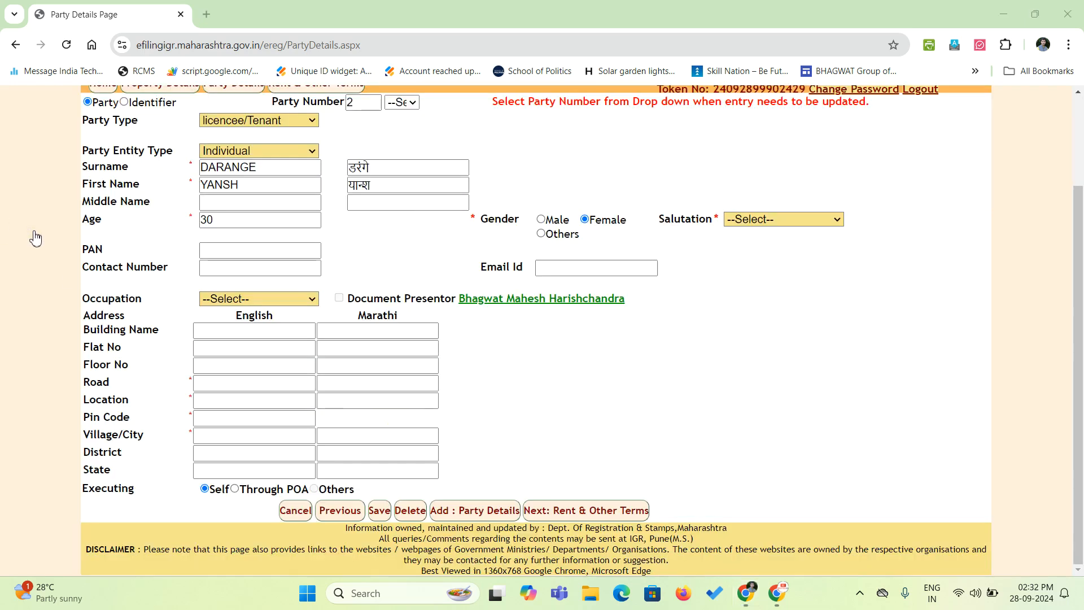
click(763, 221)
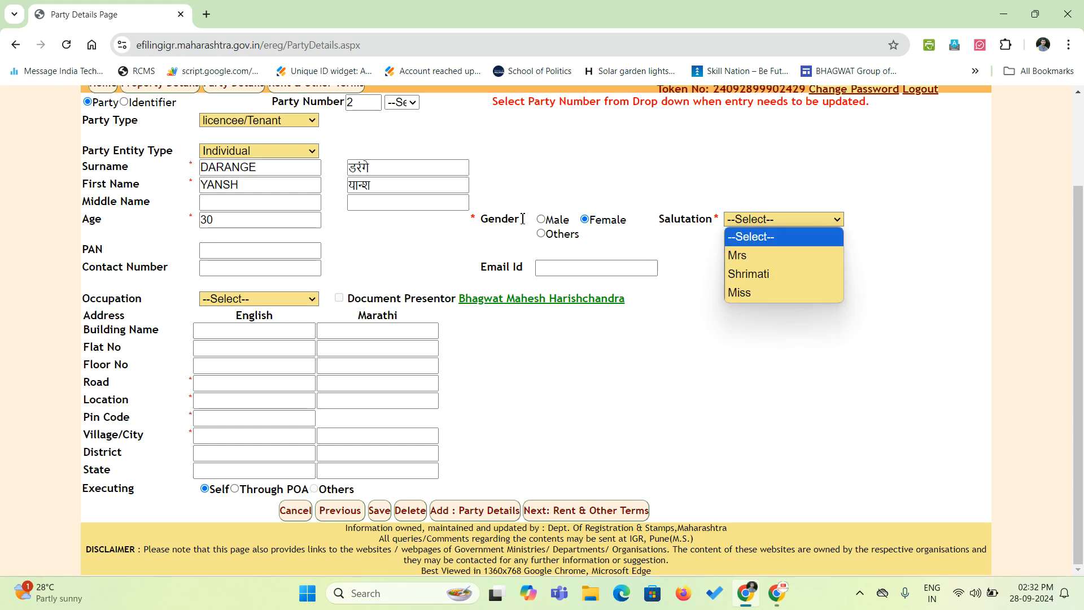
click(541, 220)
click(541, 220)
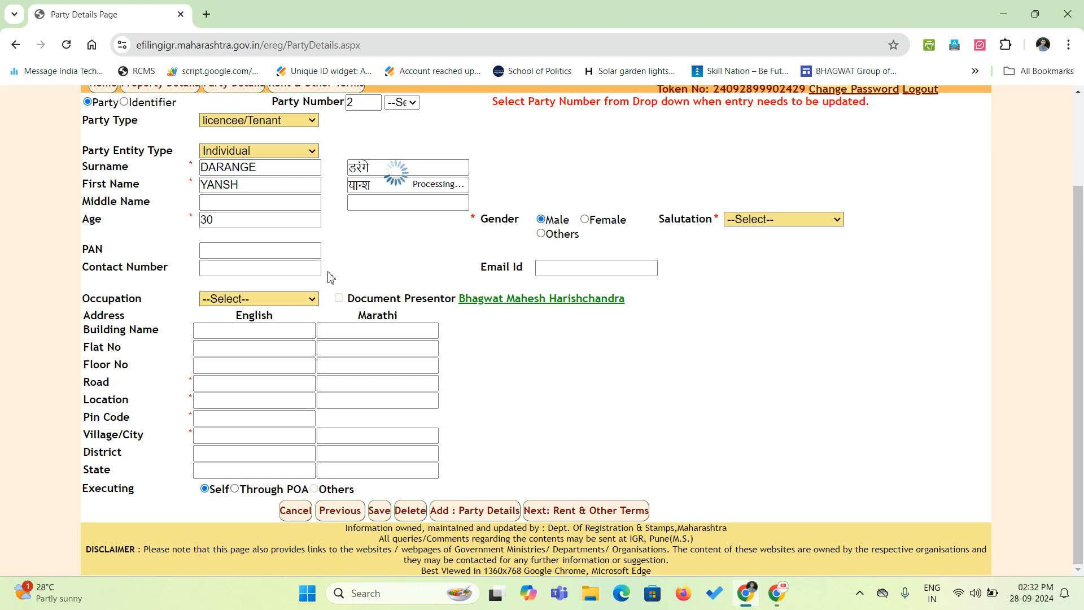
click(268, 254)
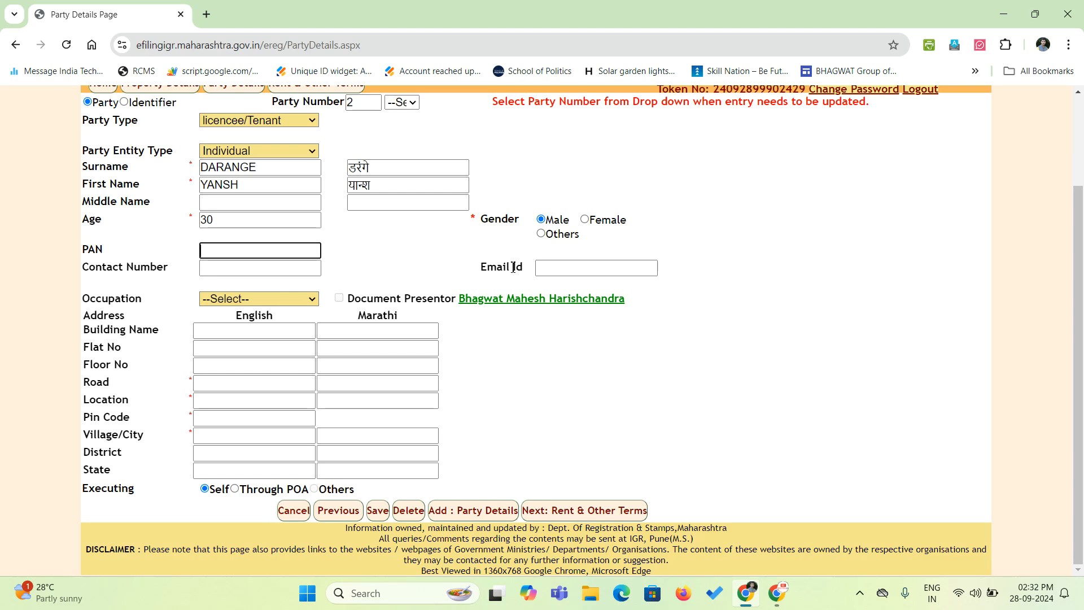
Choose Student as the tenant's occupation and step through the empty address fields.
click(232, 303)
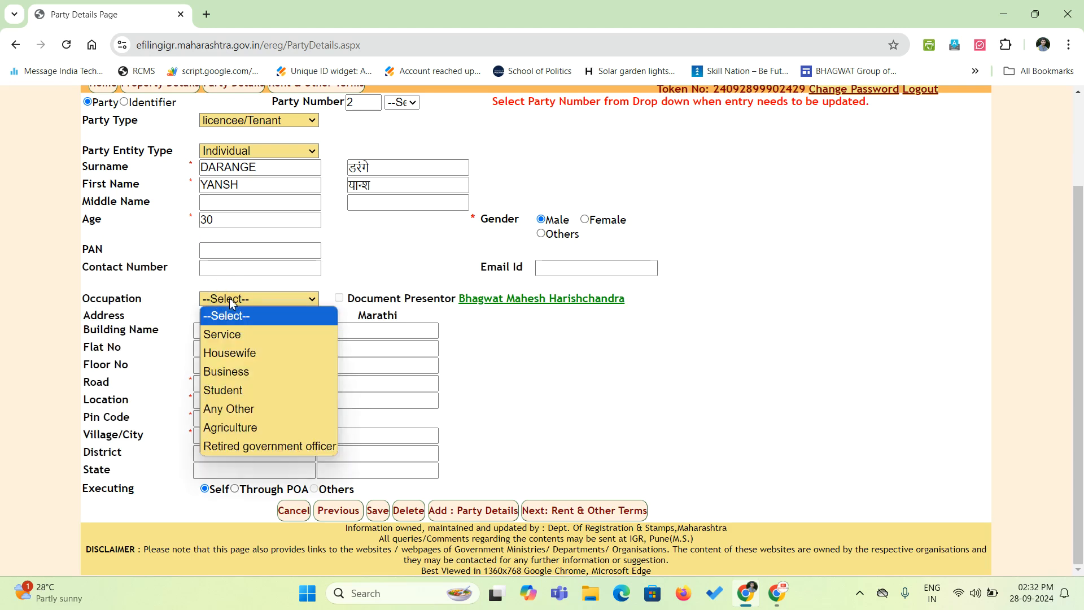
click(245, 393)
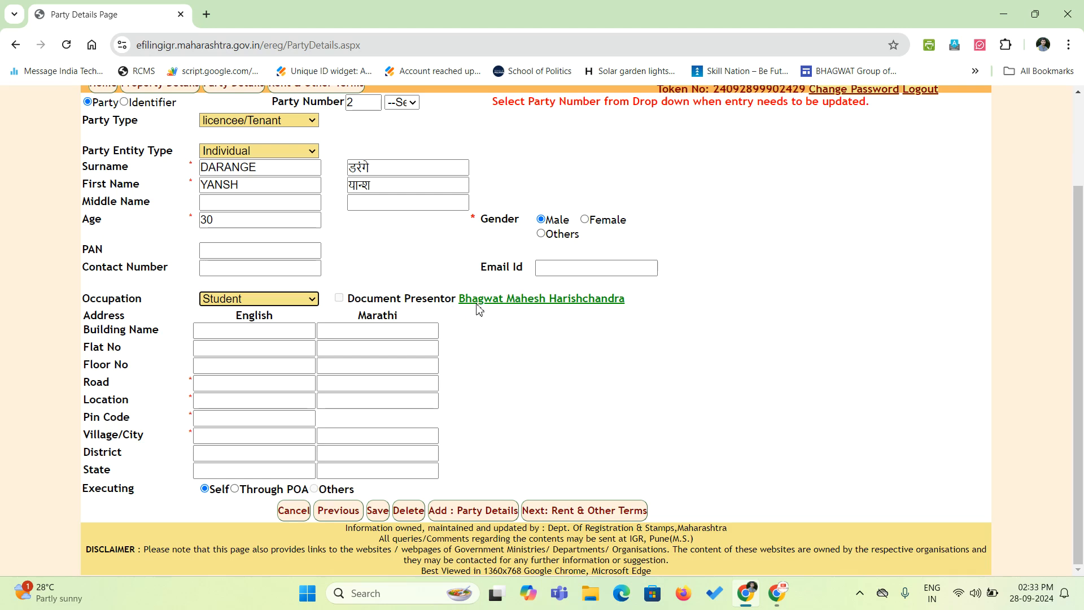
click(230, 335)
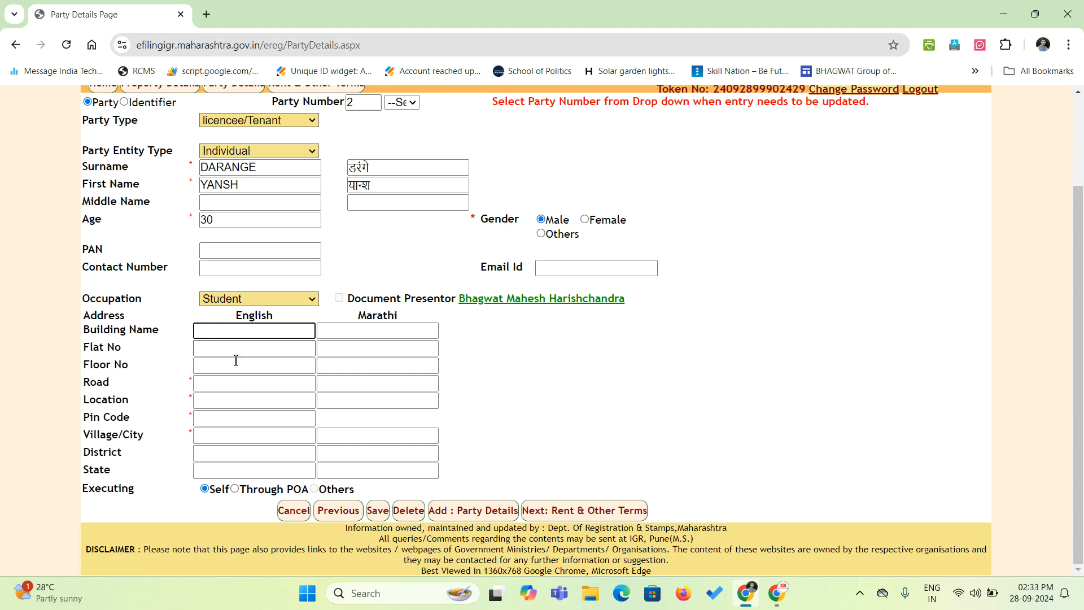
click(208, 381)
click(213, 400)
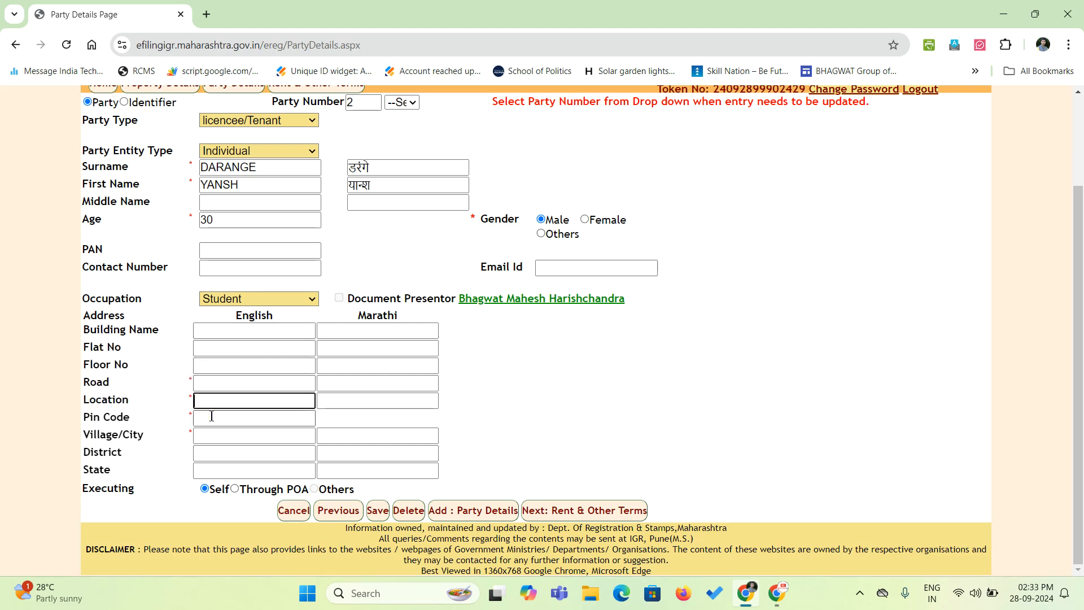
click(212, 416)
click(210, 435)
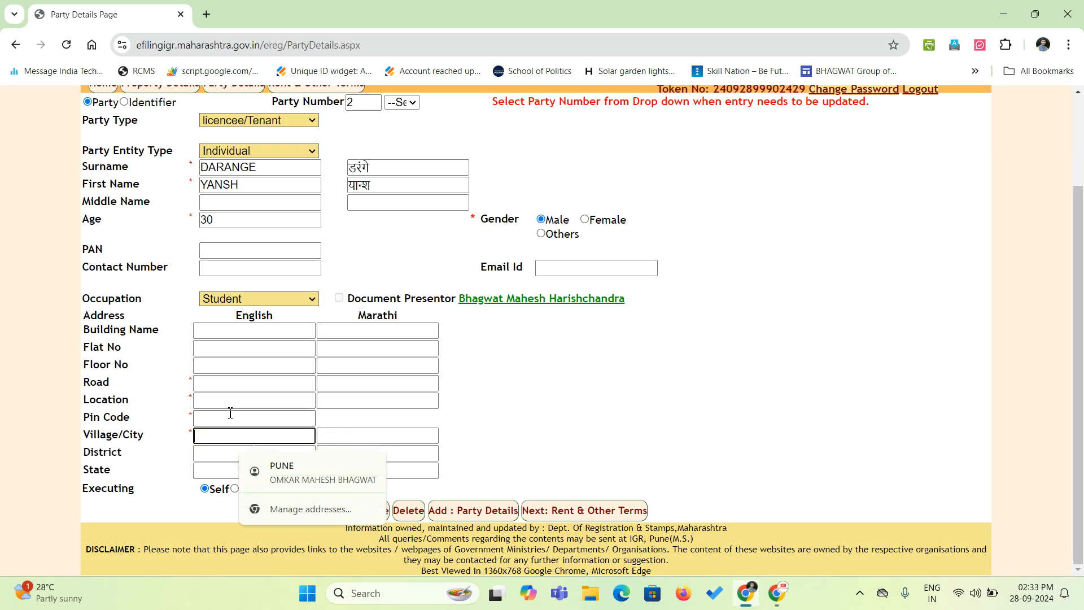
click(216, 332)
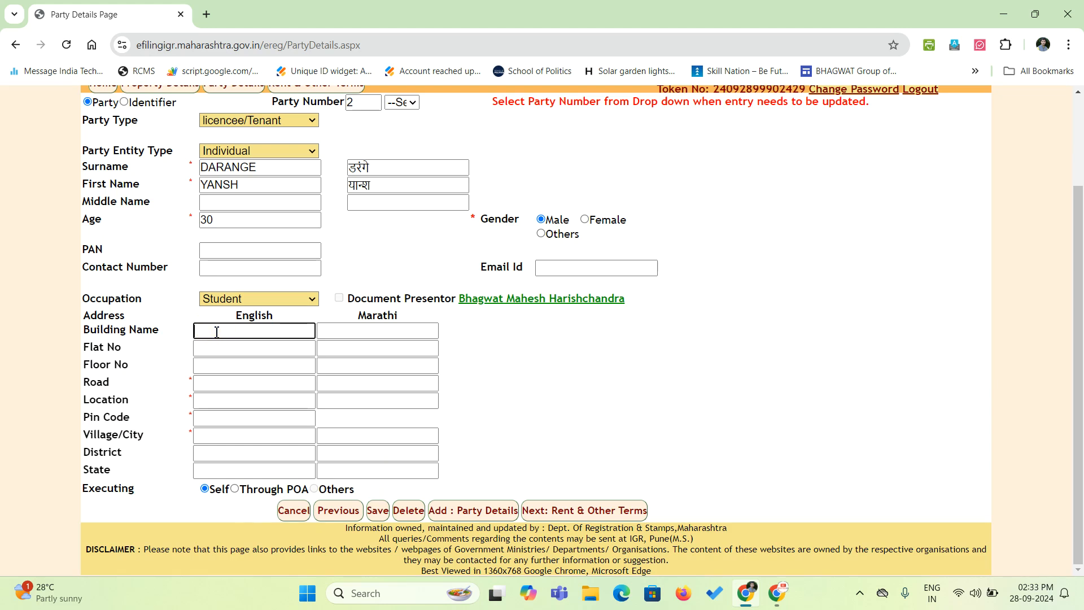
click(220, 349)
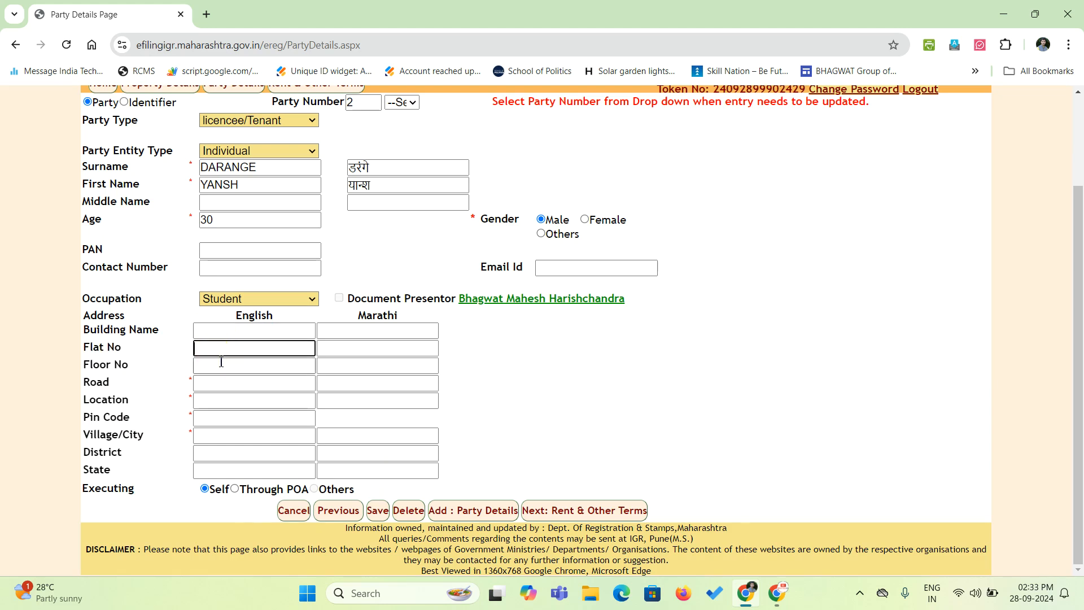
click(221, 369)
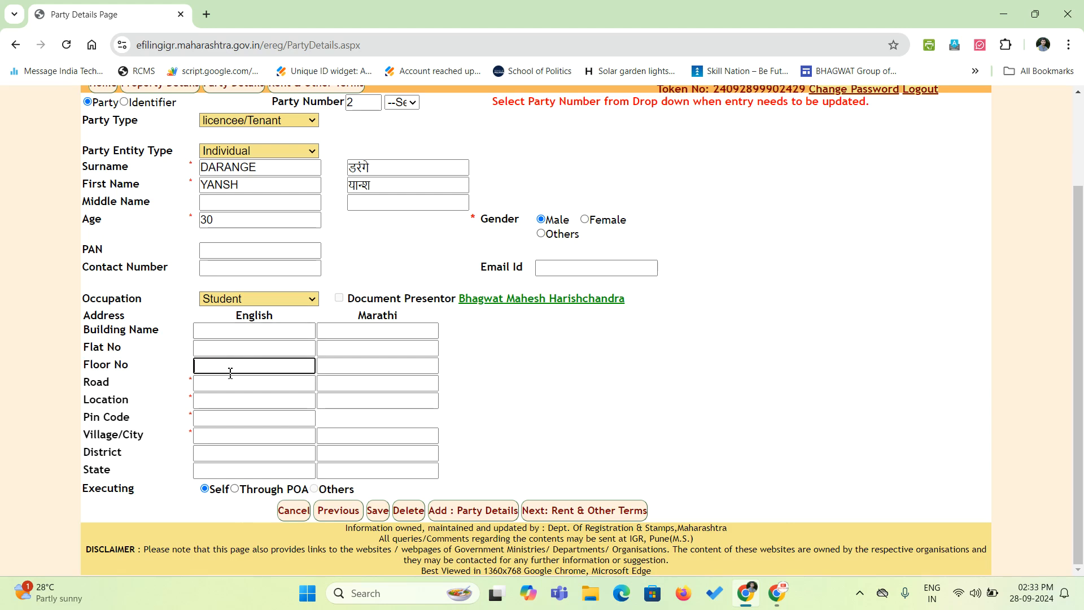
click(228, 383)
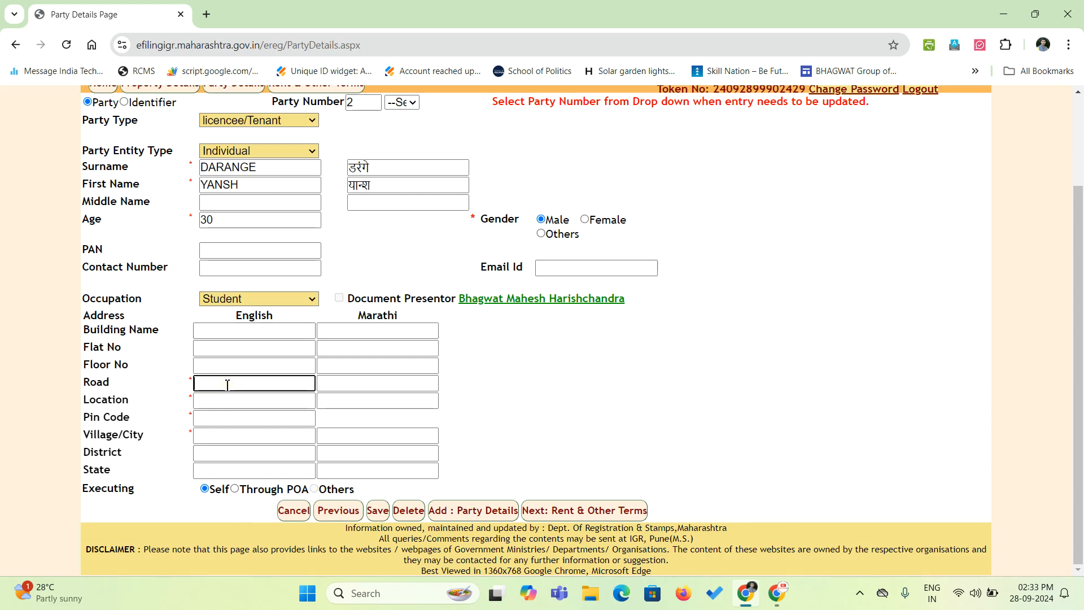
Enter the tenant's road, location, pin code and village/city, with Marathi, district and state auto-filled.
text(DARANGE WAS)
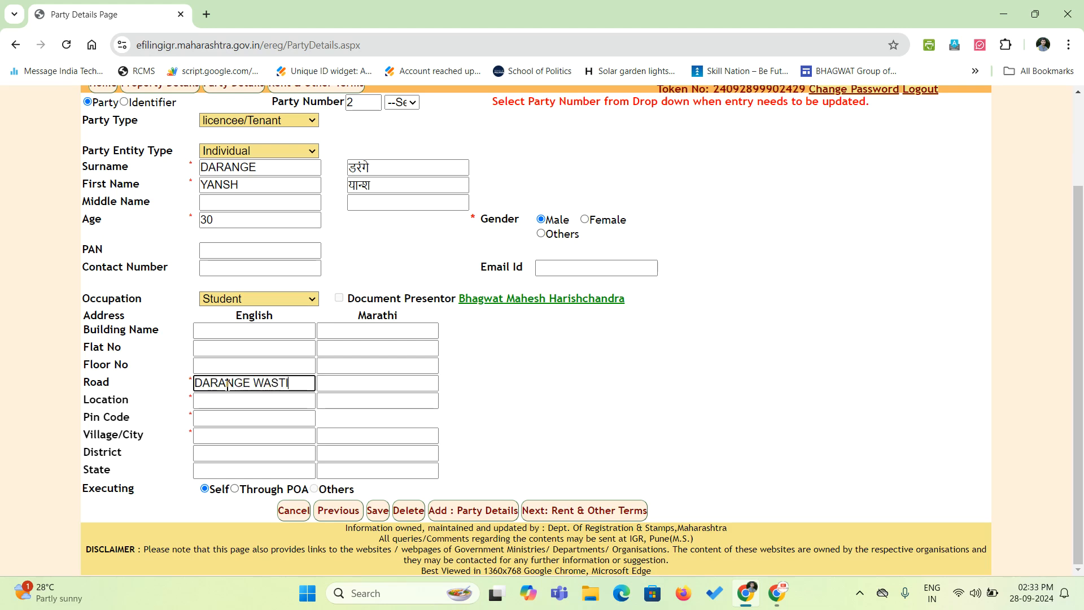
text(TI)
key(Tab)
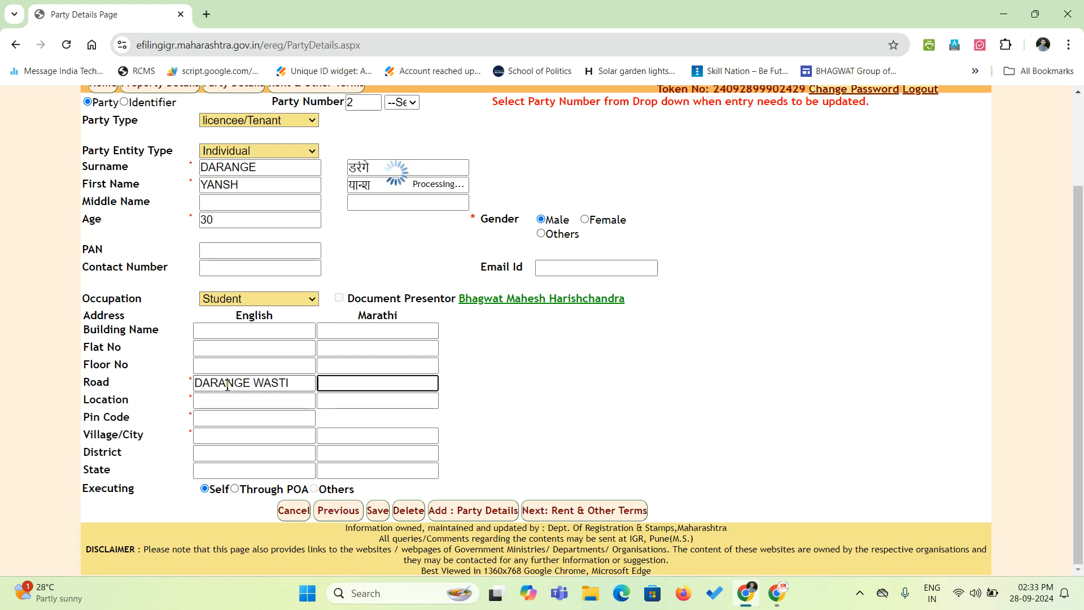
scroll(227, 384, down, 2)
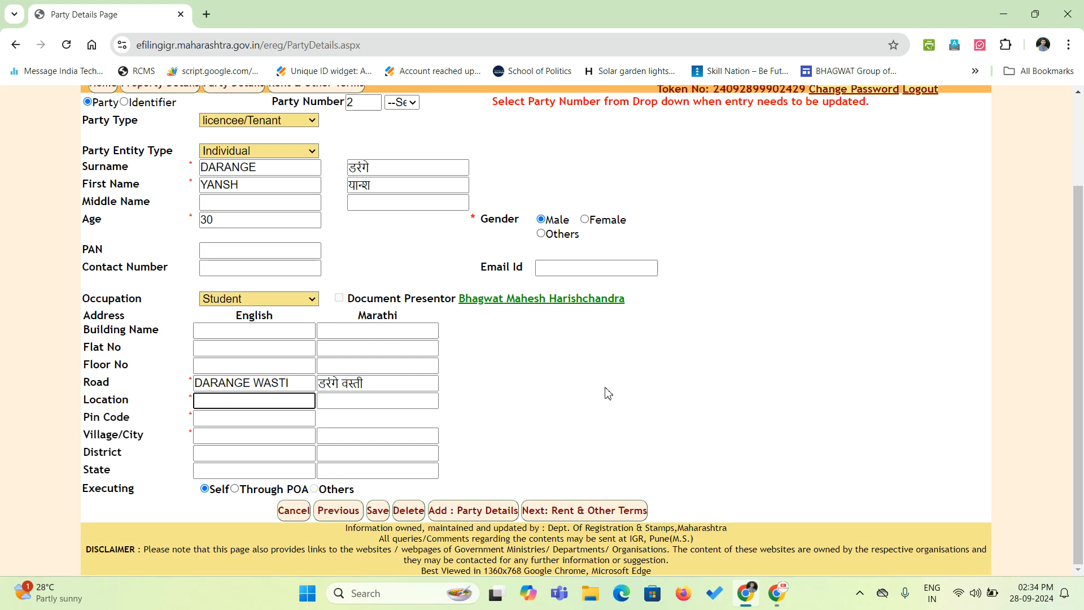
text(KOPARGAON)
key(Tab)
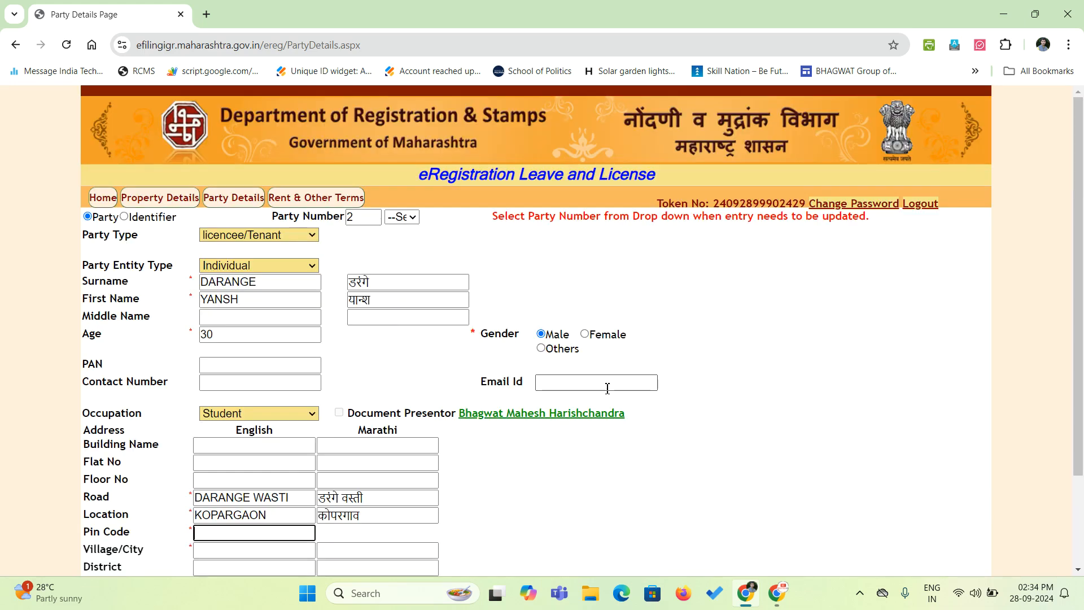
scroll(522, 445, down, 2)
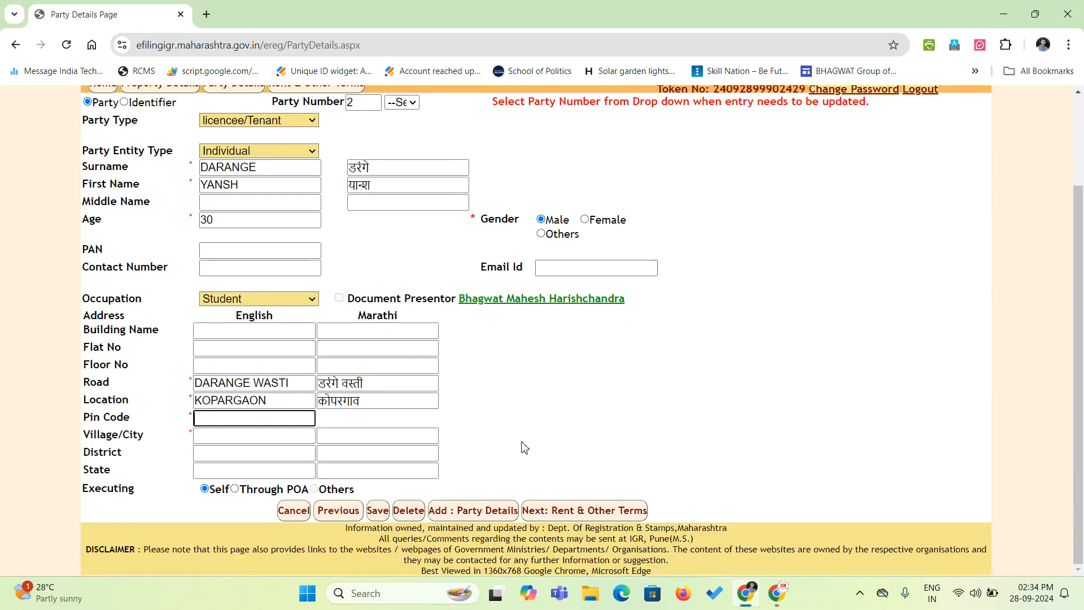
text(41102)
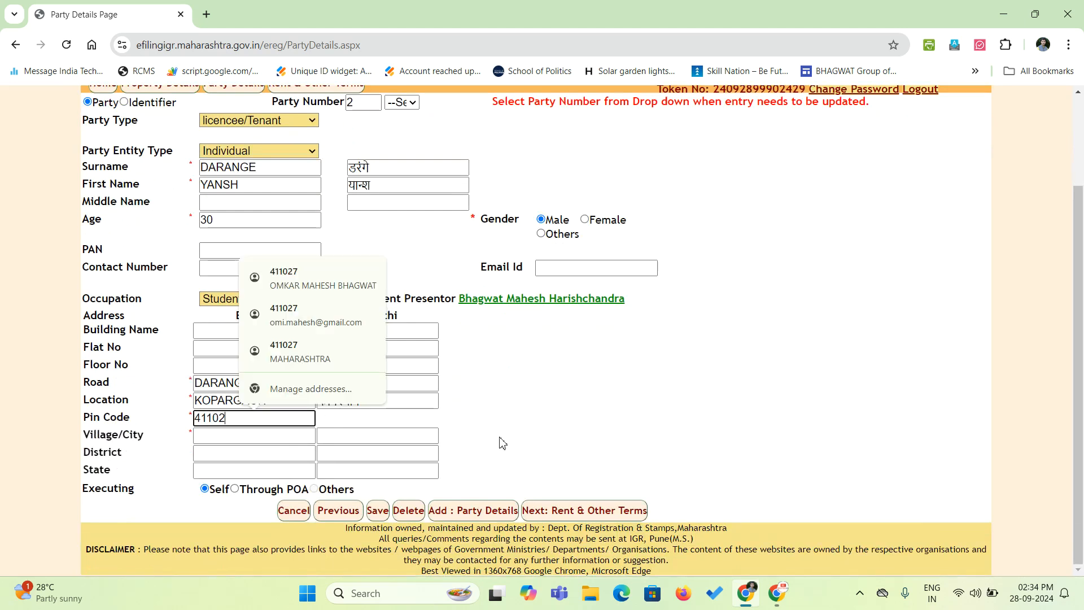
text(7)
key(Tab)
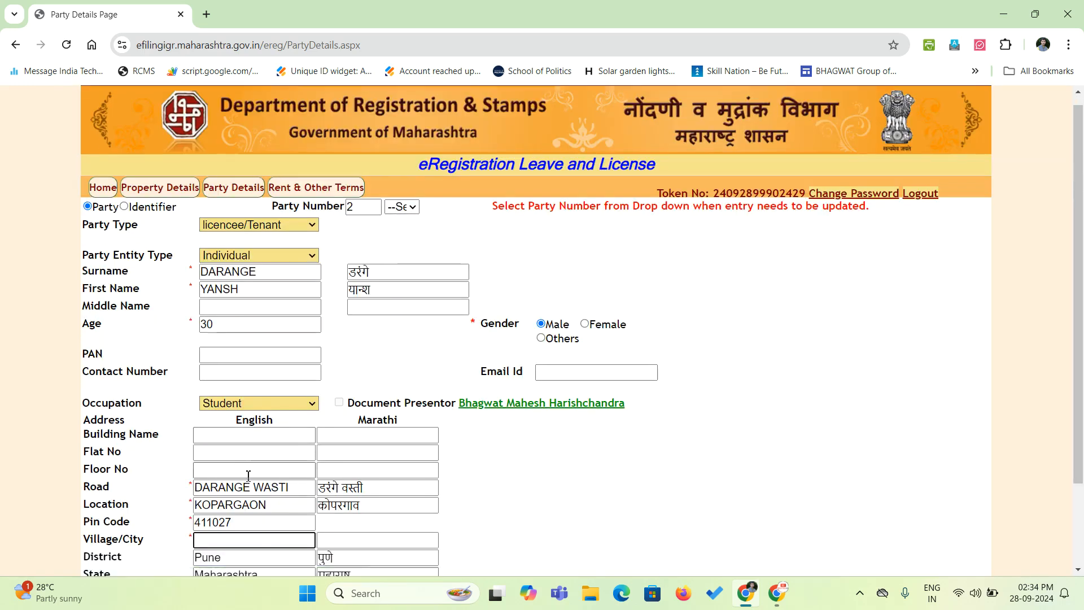
scroll(249, 475, down, 3)
text(PA)
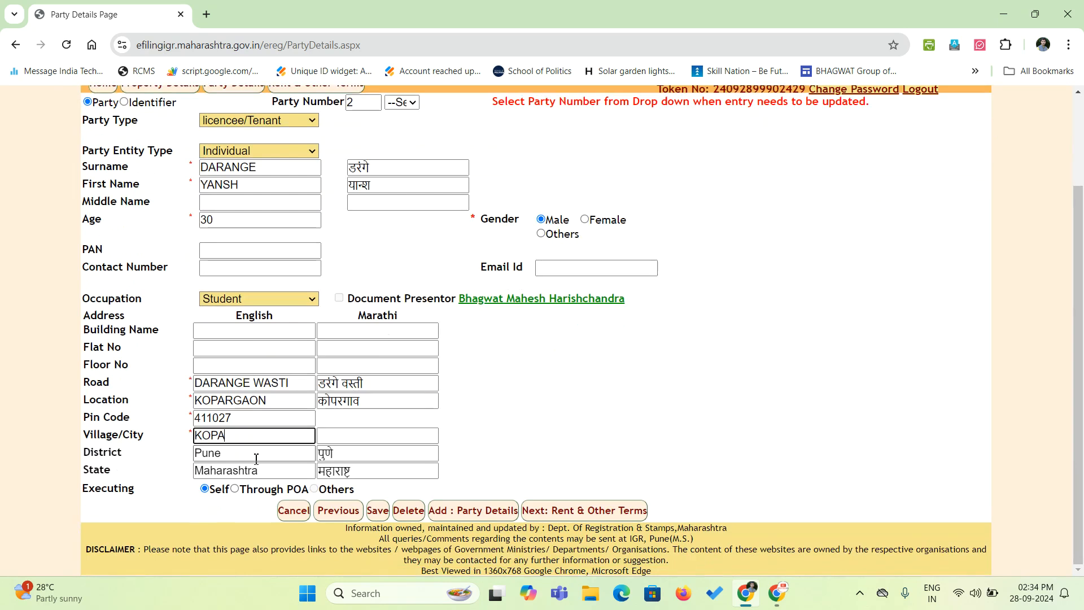
text(RGAON)
key(Tab)
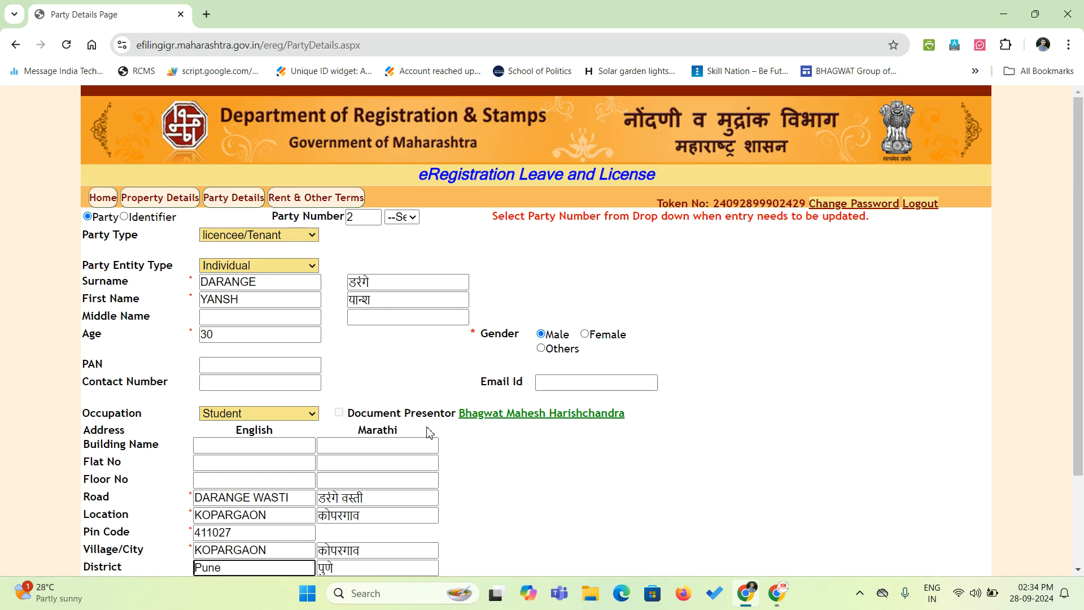
scroll(433, 433, down, 2)
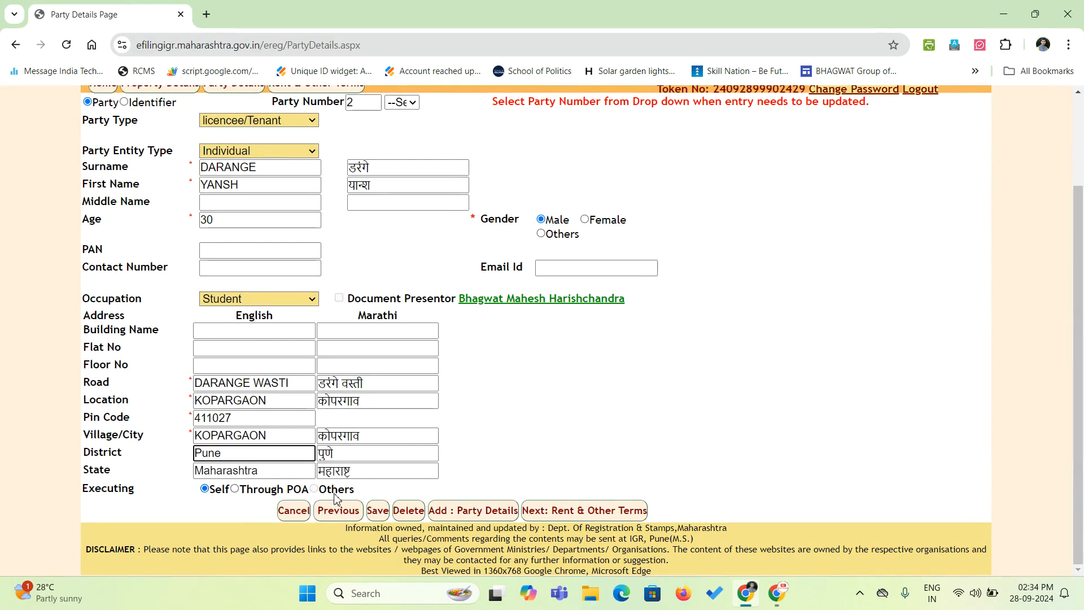
Save the tenant as party 2 and open a new party 3 entry.
click(382, 513)
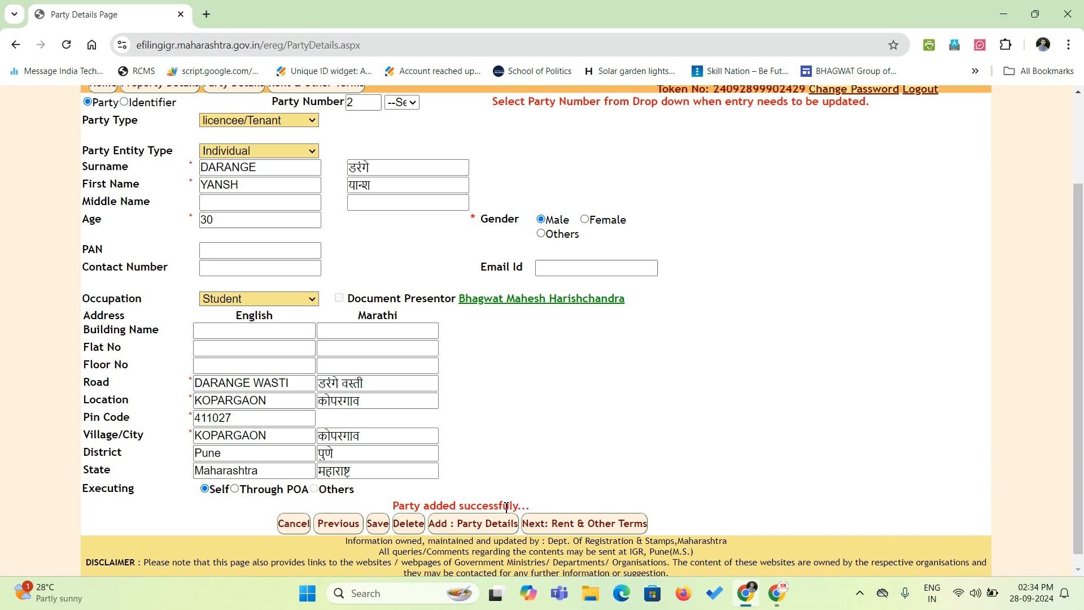
scroll(506, 505, up, 1)
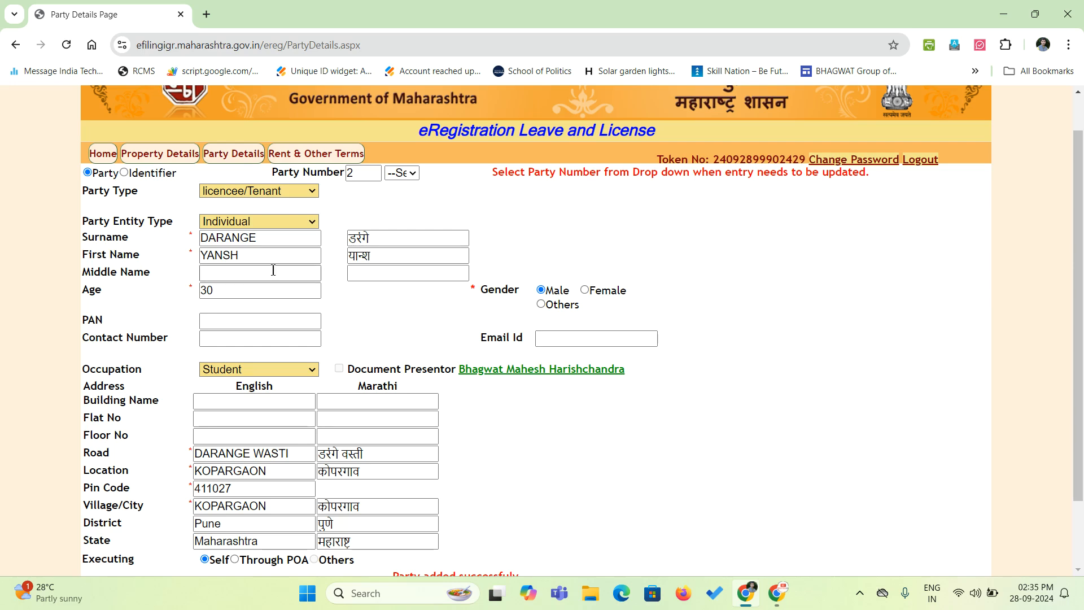
scroll(418, 341, down, 2)
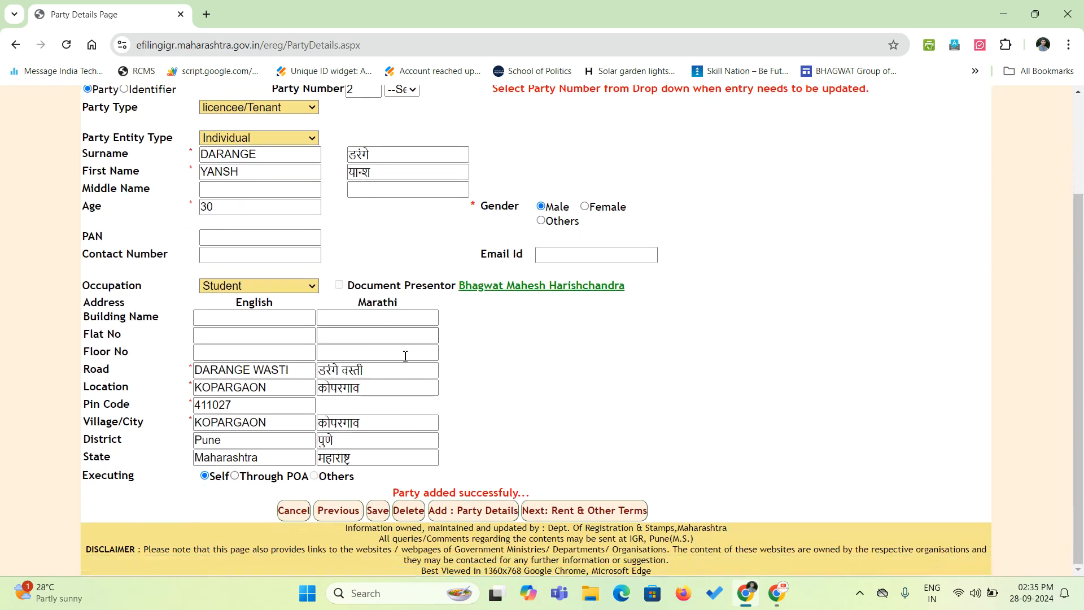
click(481, 515)
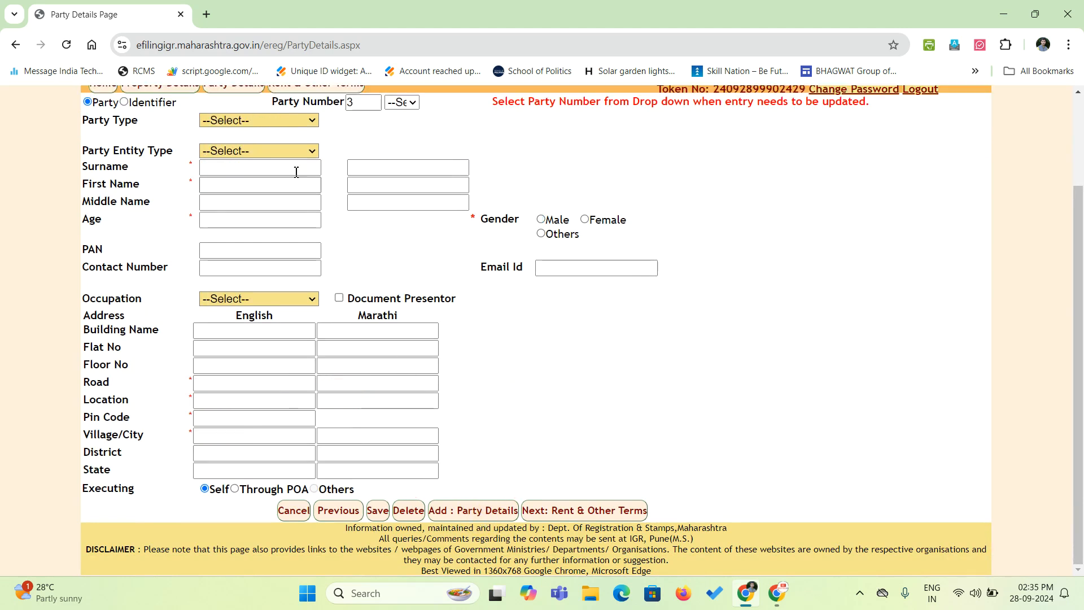
scroll(293, 172, up, 2)
Set party type to licencee/Tenant, then choose All Parties for identifier 1.
click(222, 189)
click(242, 245)
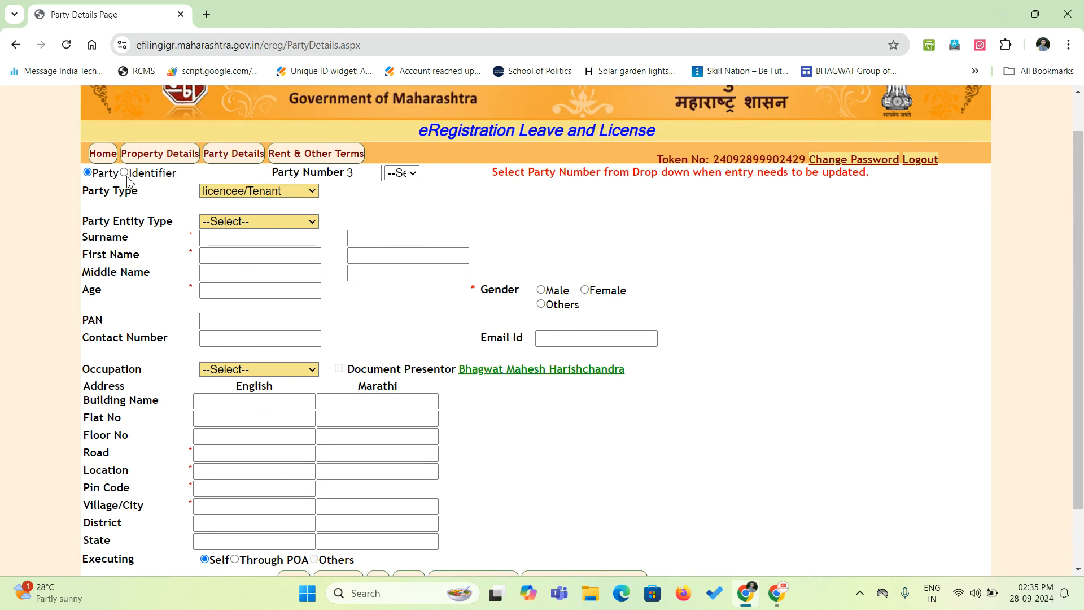
click(124, 174)
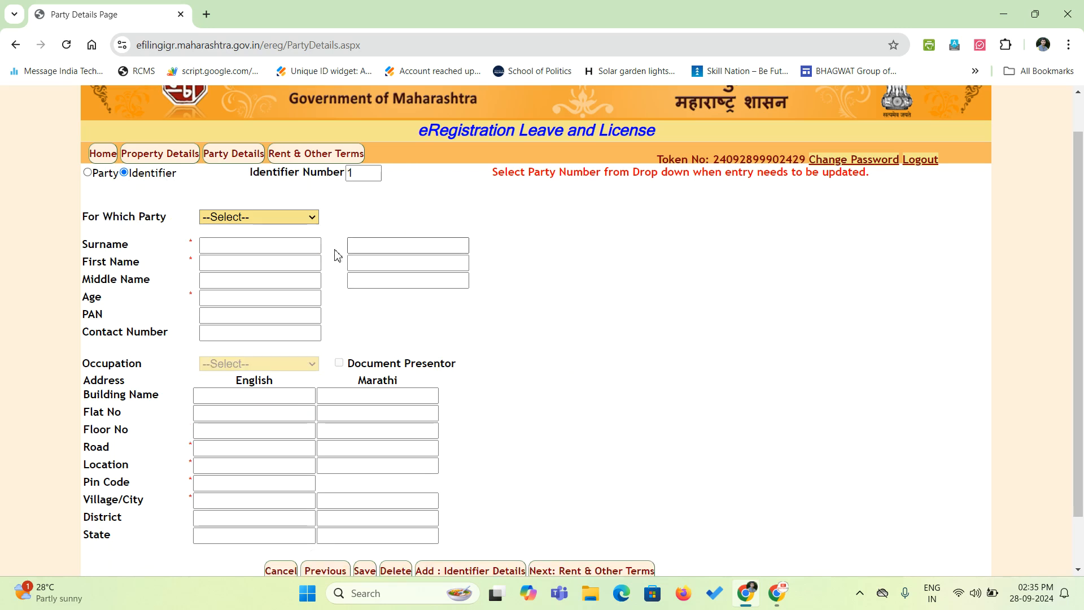
click(297, 219)
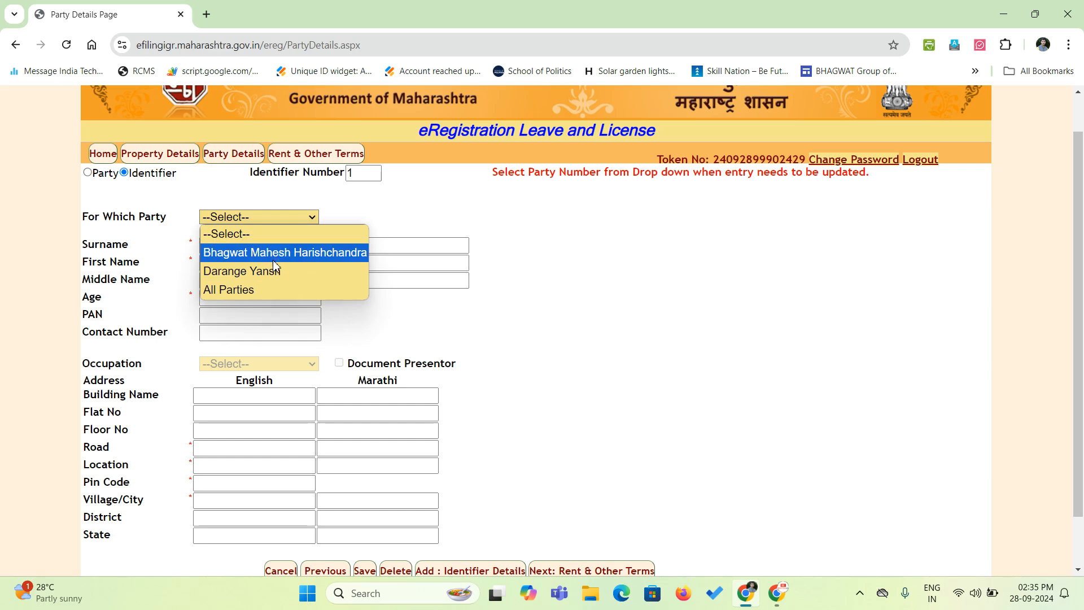
click(402, 207)
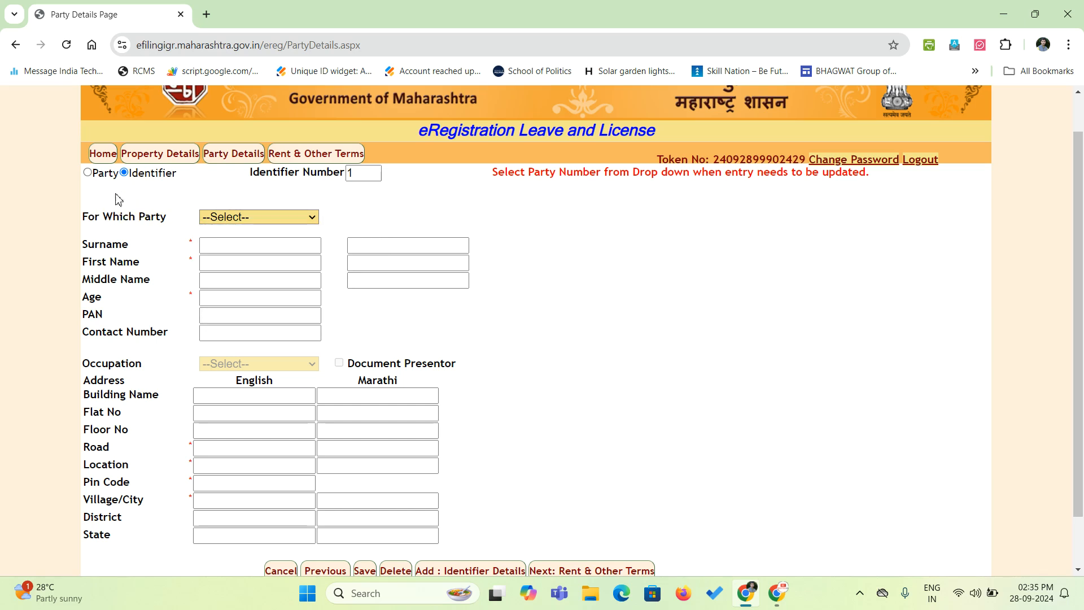
click(247, 220)
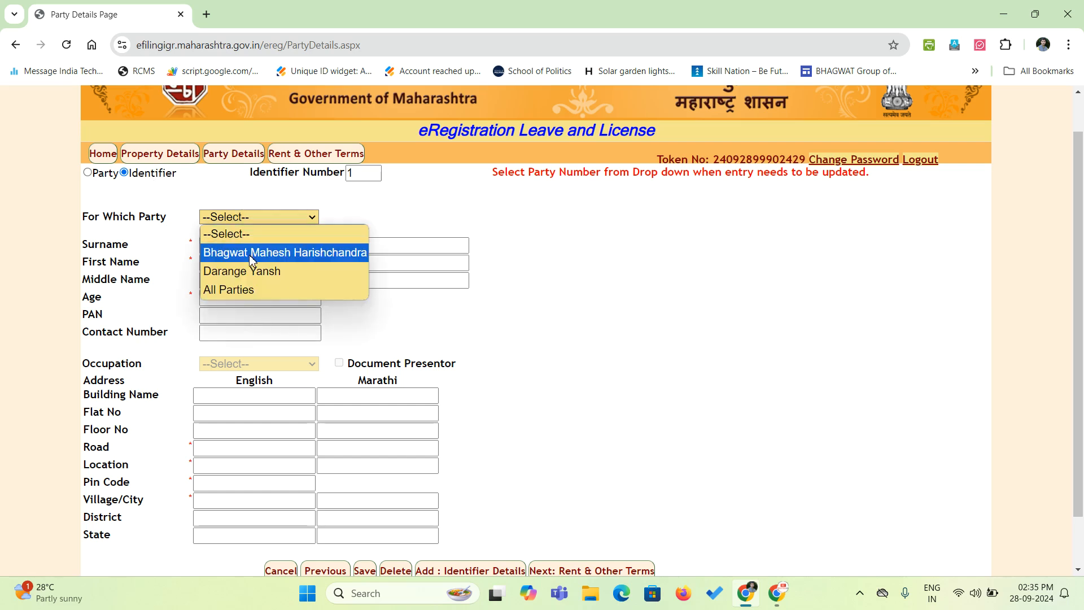
click(243, 290)
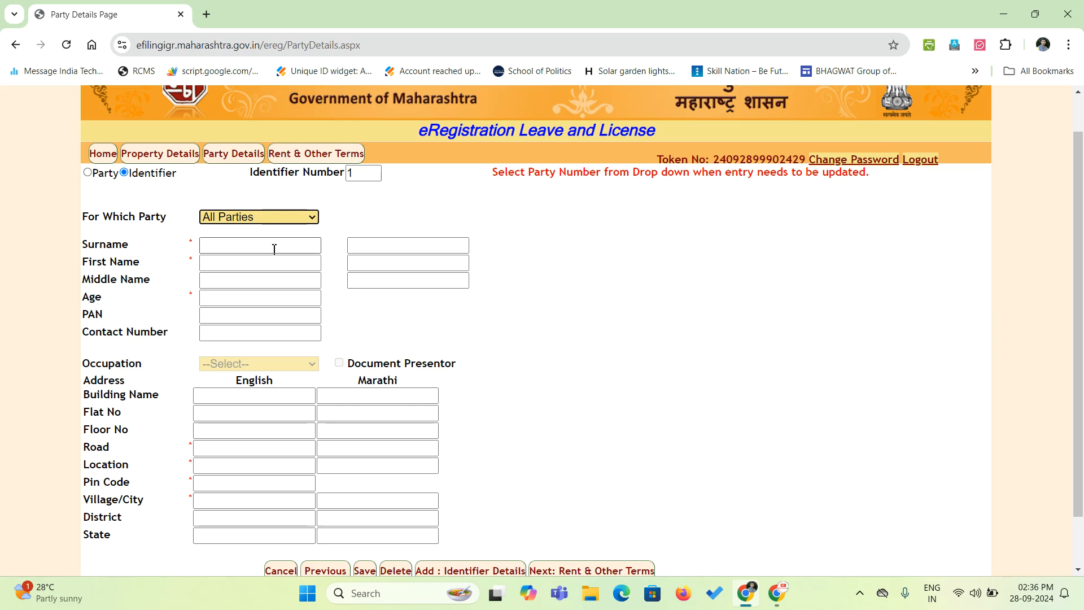
Enter identifier 1's surname and first name, skip the middle name, and set age 30.
click(246, 217)
click(235, 291)
click(220, 247)
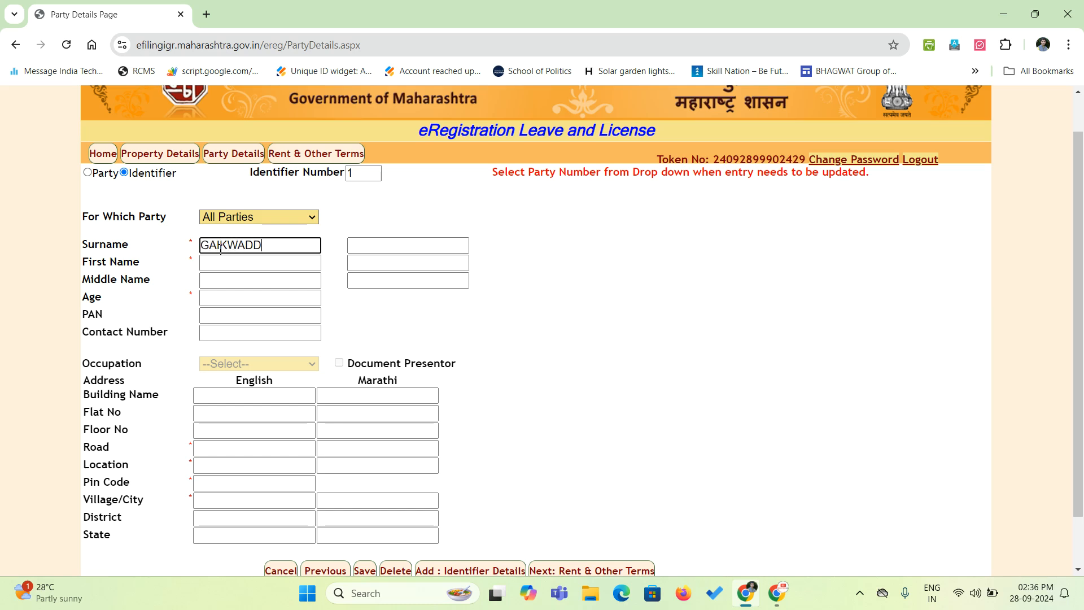
key(Tab)
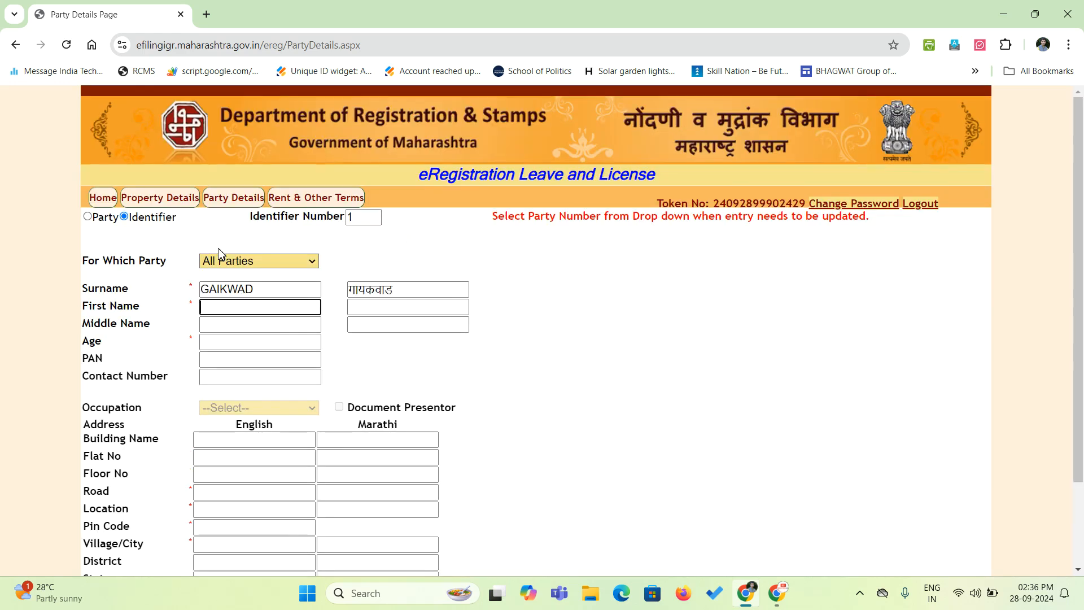
key(Tab)
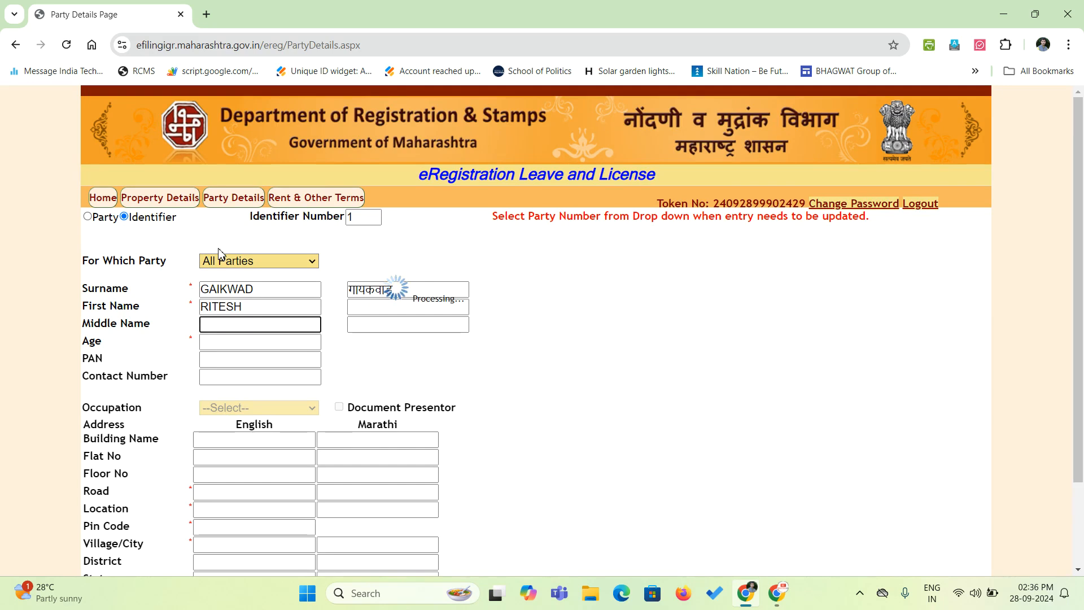
key(Tab)
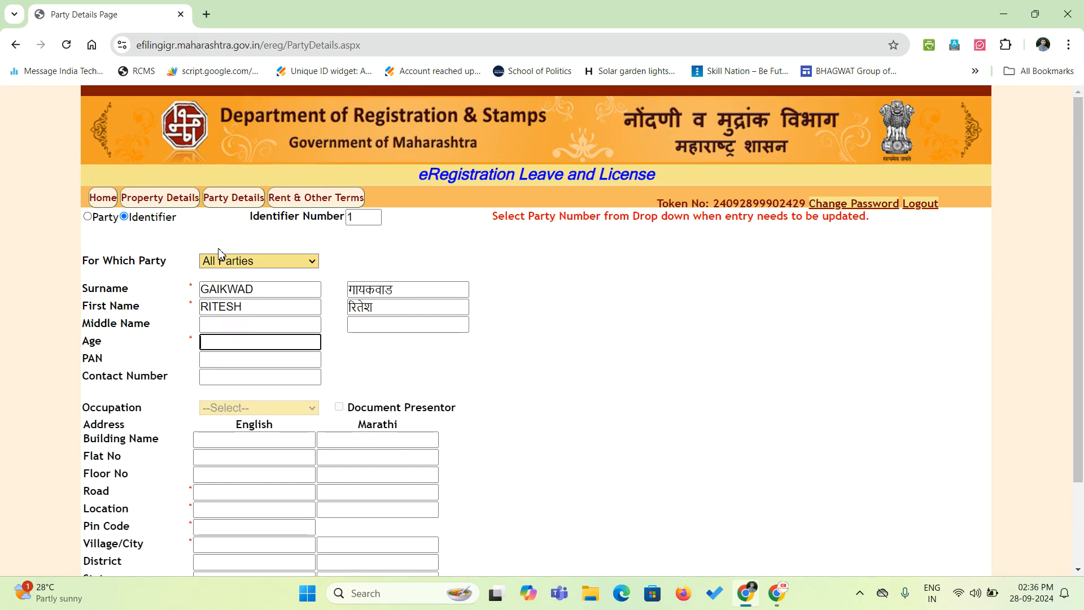
text(30)
scroll(219, 254, down, 3)
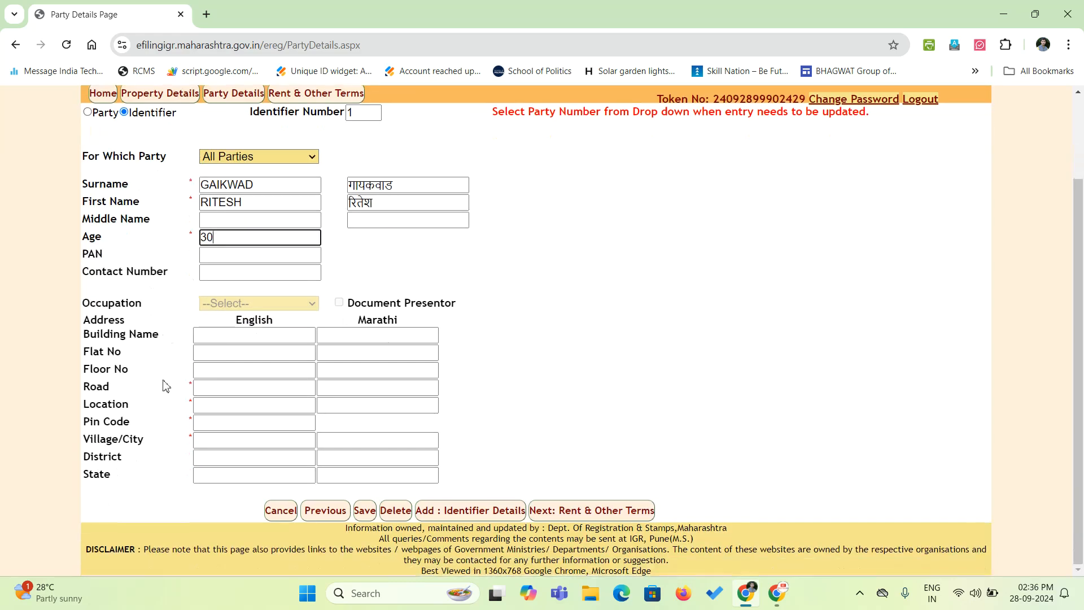
Enter address road AKURDI, pin code 411033, city Pune, and save identifier 1.
click(266, 386)
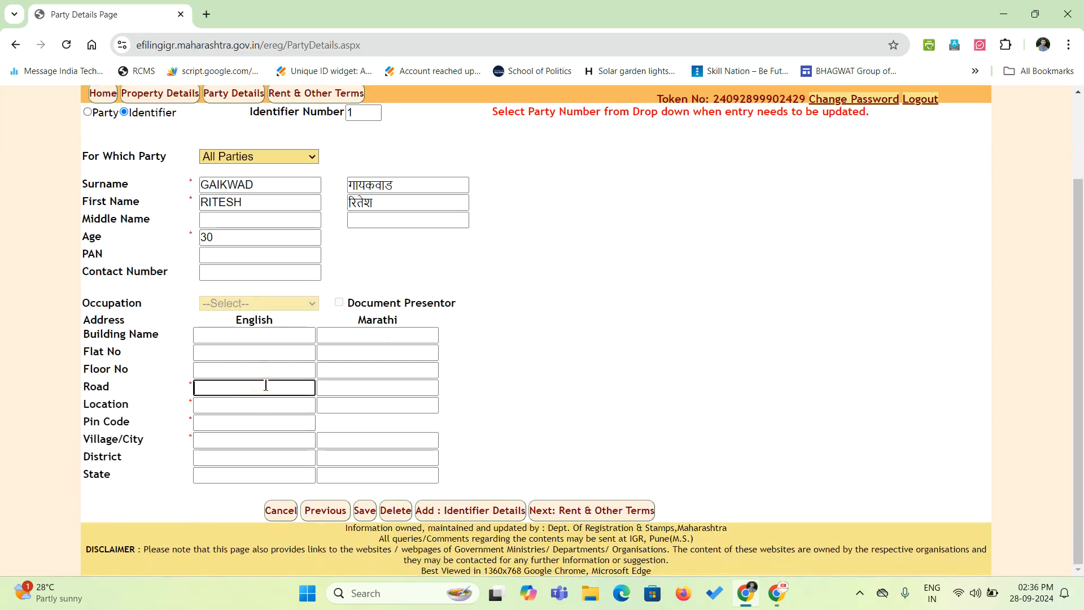
text(AKURDI)
key(Tab)
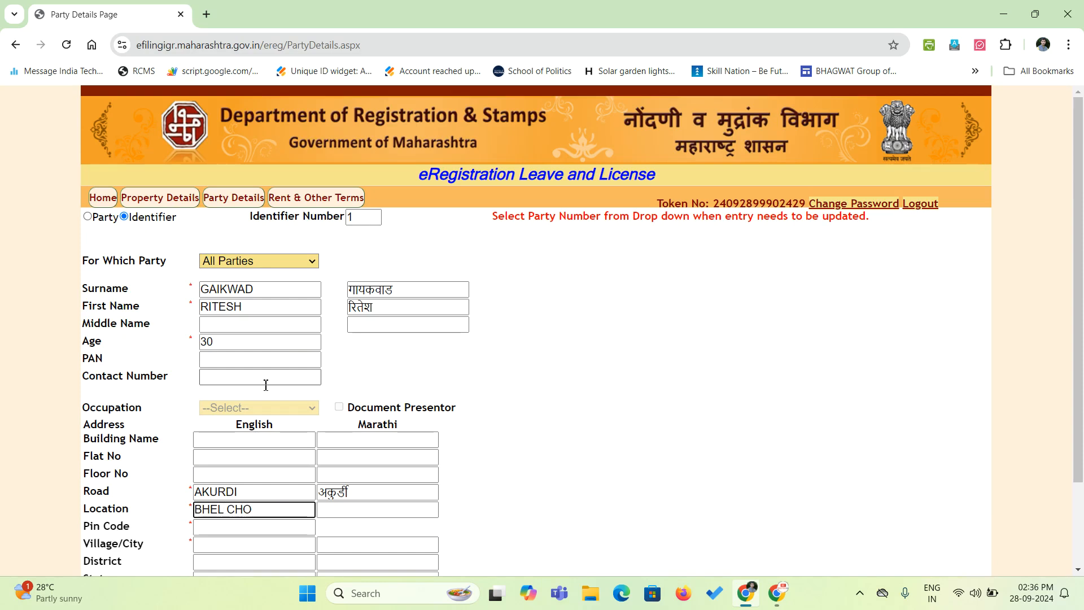
key(Tab)
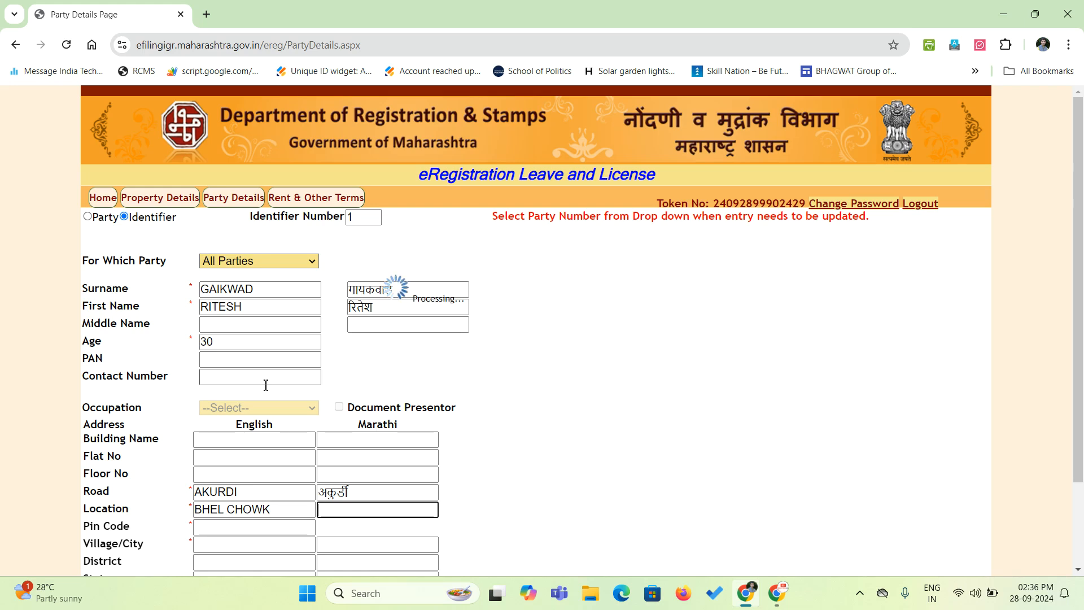
text(41)
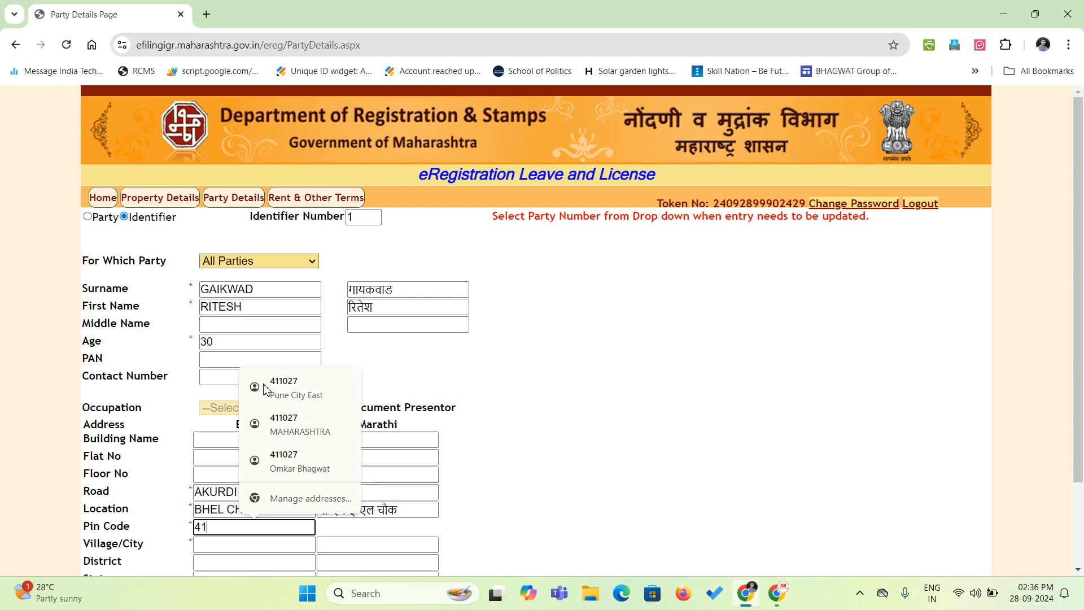
text(1033)
key(Tab)
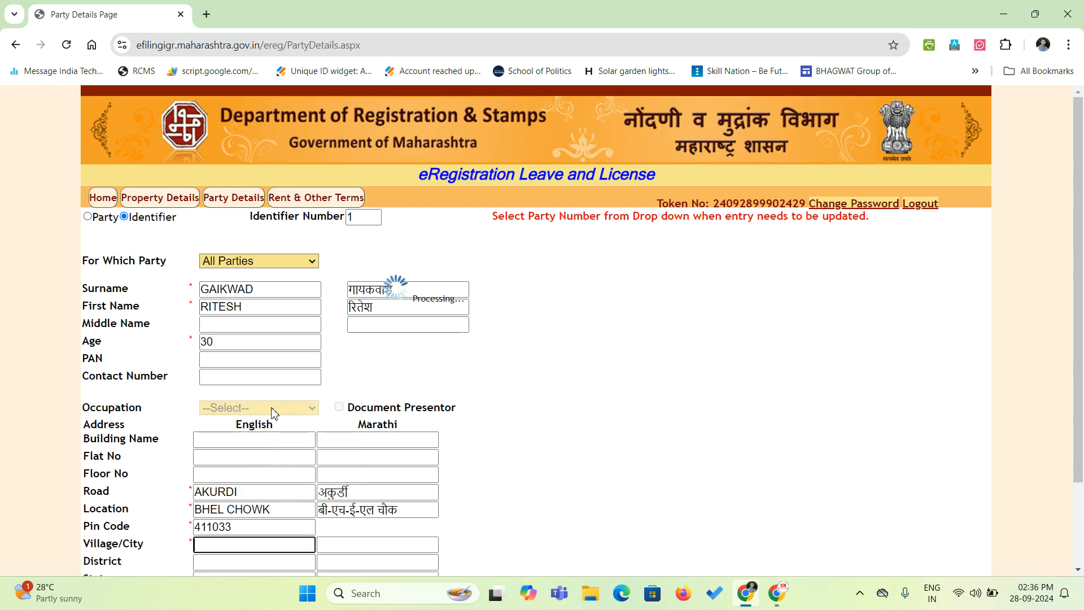
scroll(288, 476, down, 3)
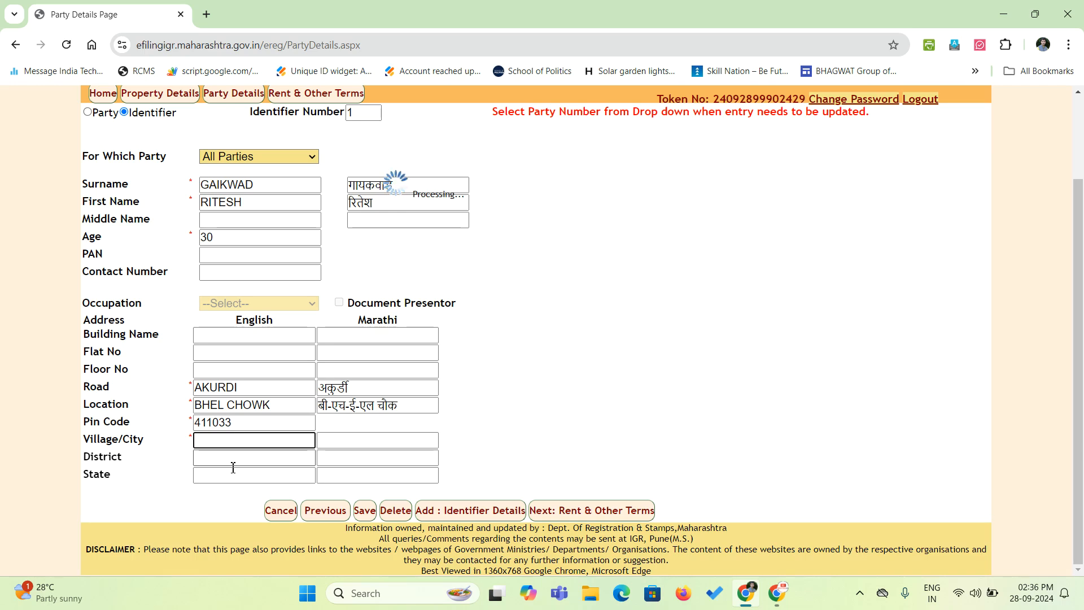
scroll(230, 460, down, 2)
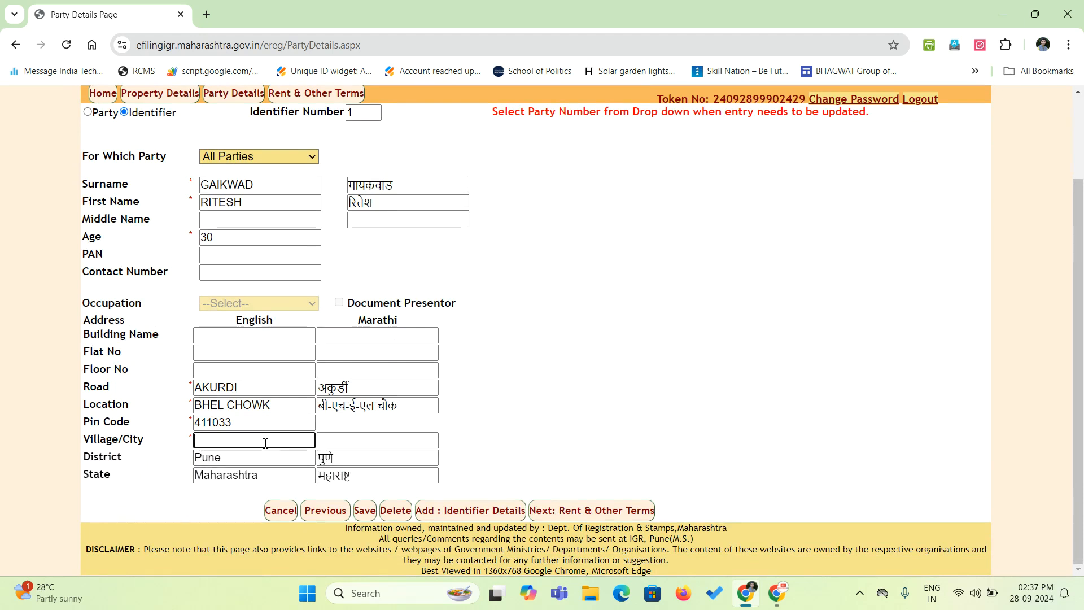
text(PUNE)
key(Tab)
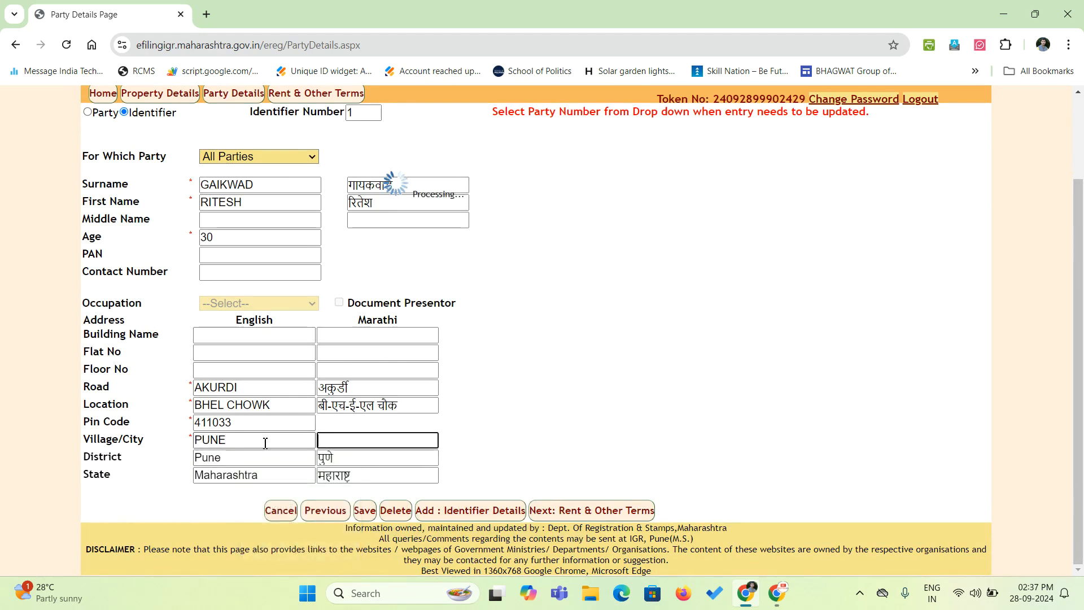
scroll(516, 434, down, 3)
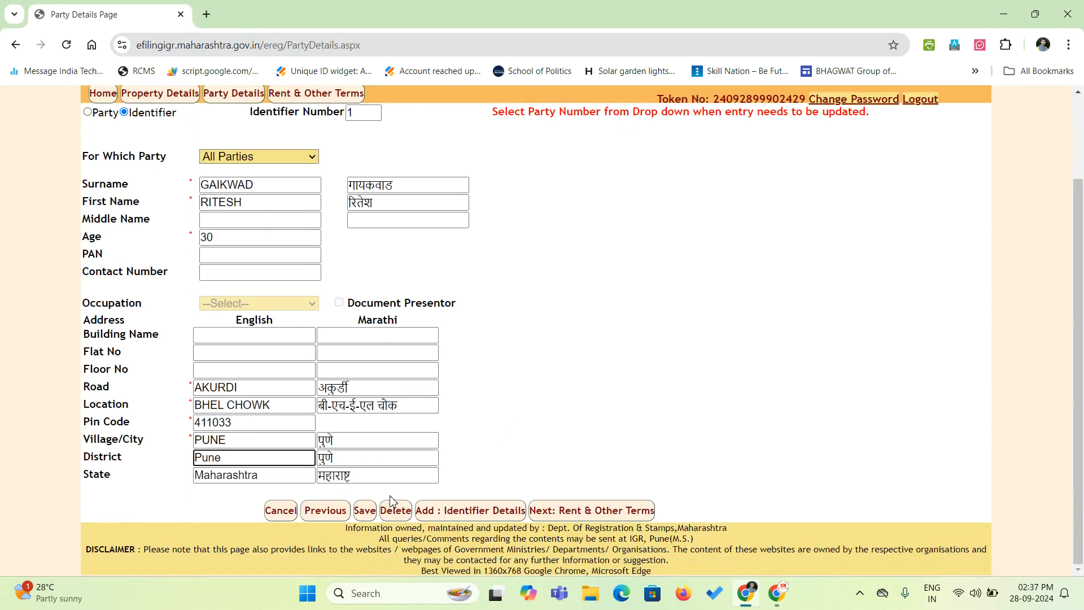
click(362, 521)
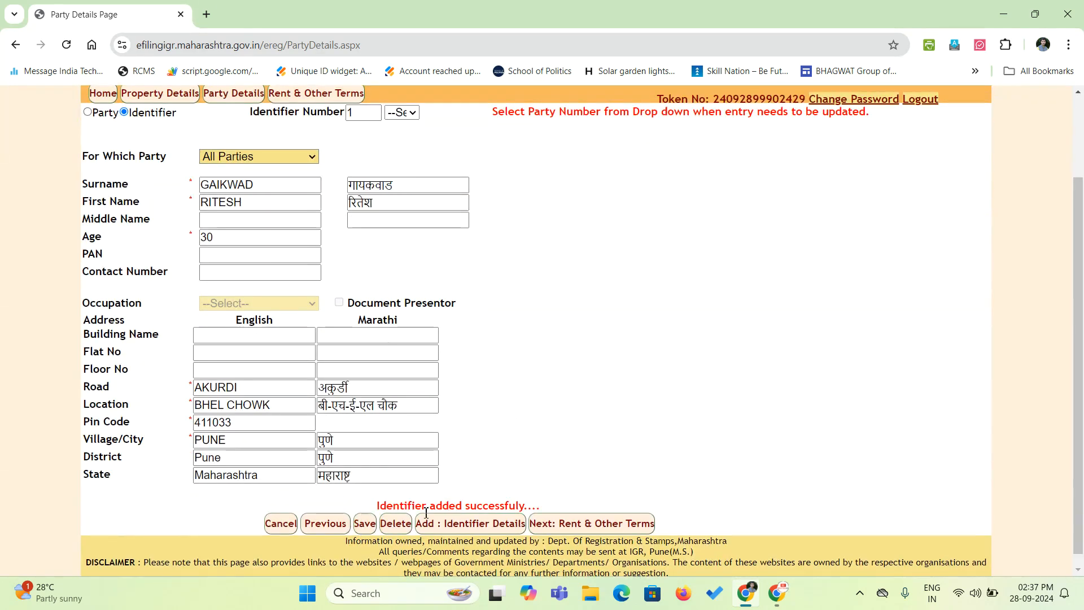
Add a second identifier for All Parties and continue to Rent & Other Terms.
click(463, 529)
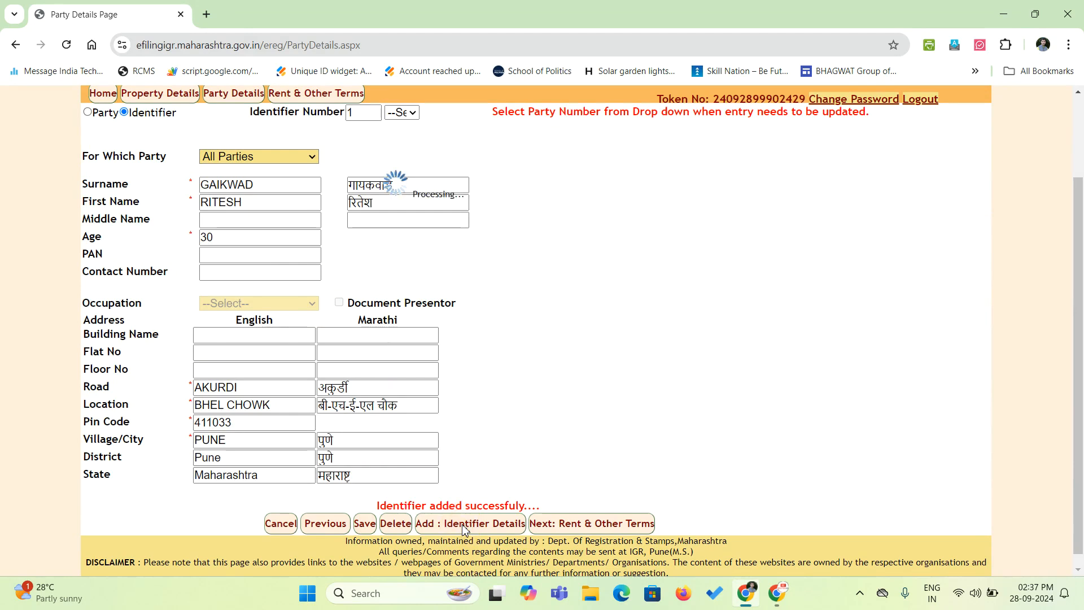
click(222, 162)
click(234, 232)
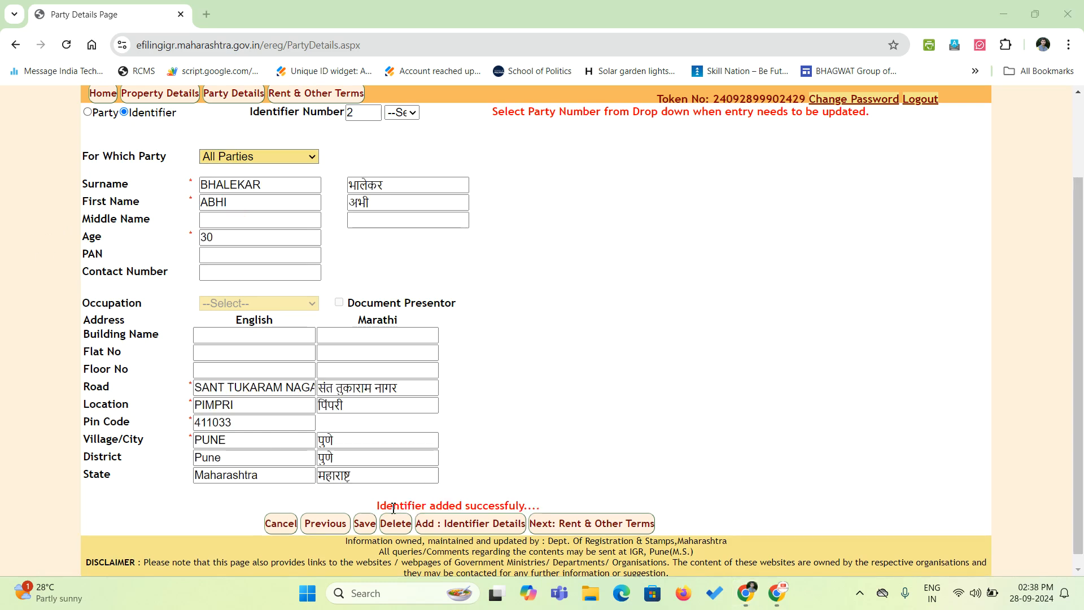
scroll(469, 452, up, 2)
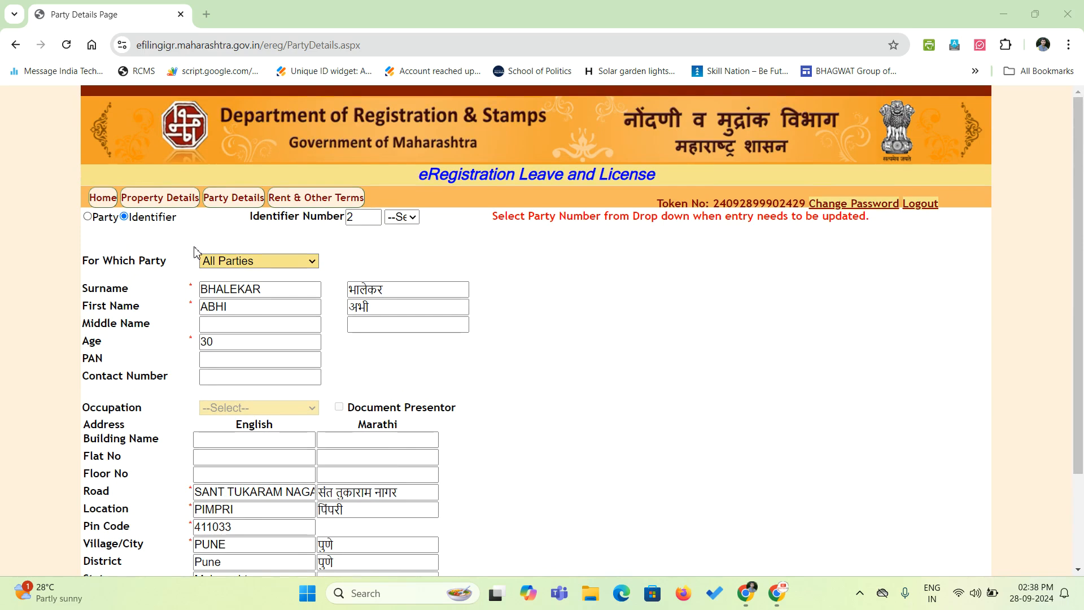
scroll(362, 343, down, 2)
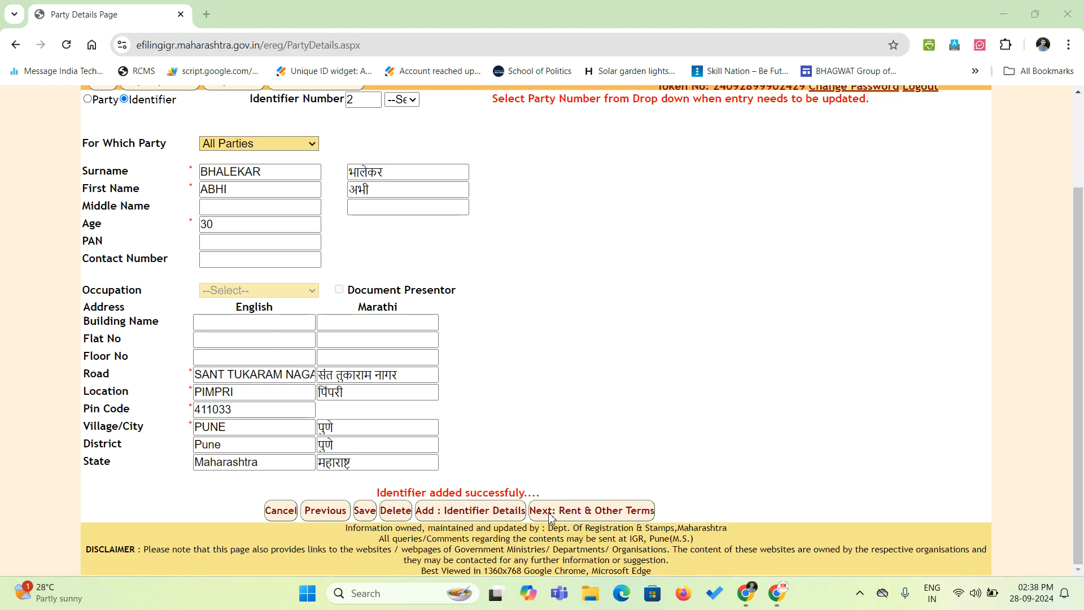
click(571, 514)
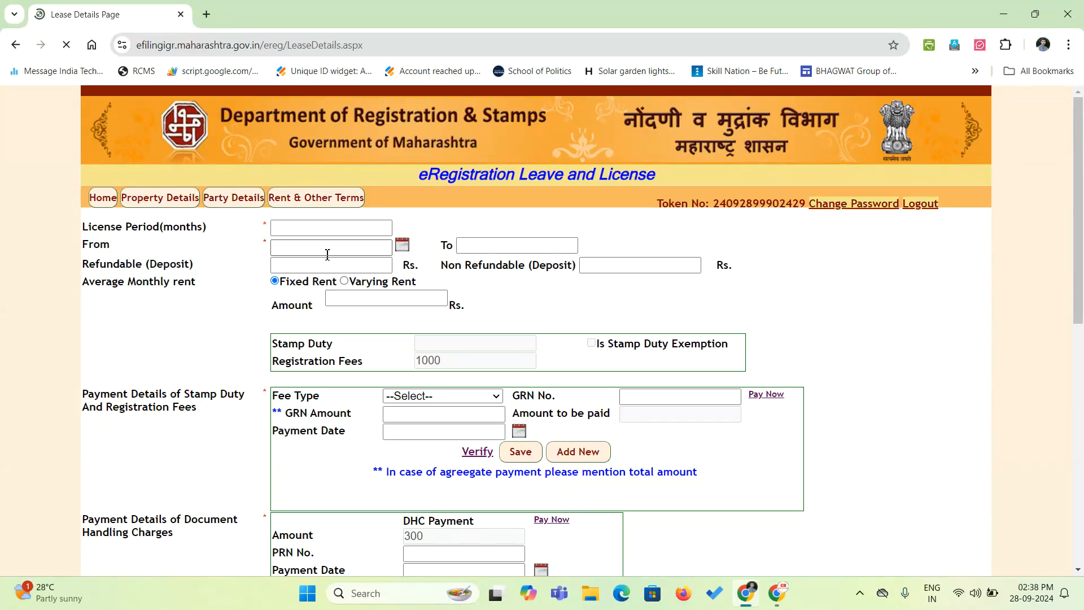
Enter an 11-month period from 01/09/2024, 10000 Rs deposit and 5000 Rs monthly rent.
click(293, 233)
double_click(170, 226)
click(289, 226)
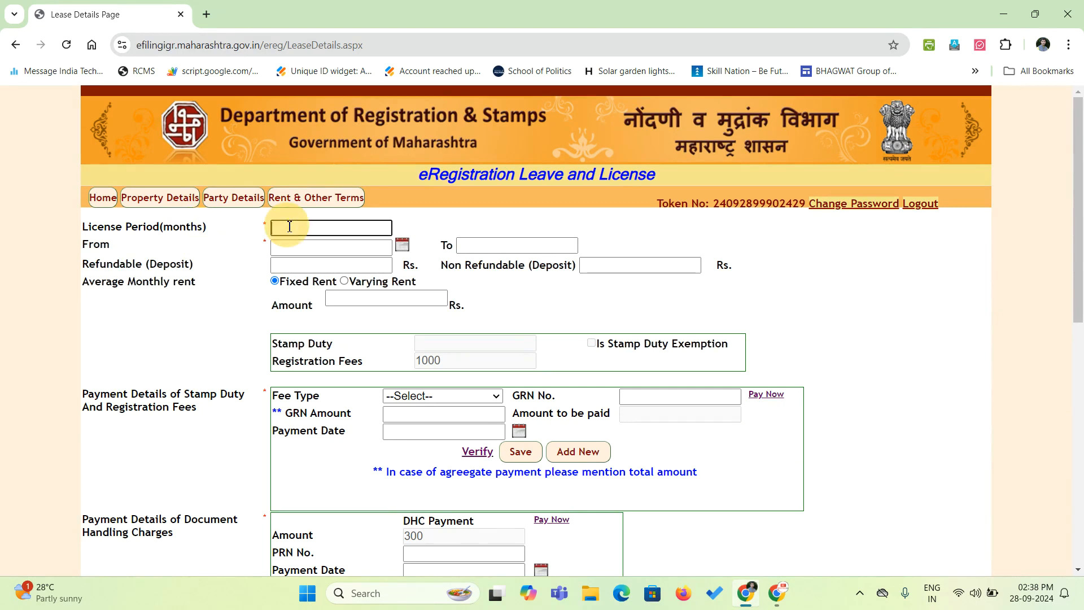
click(171, 347)
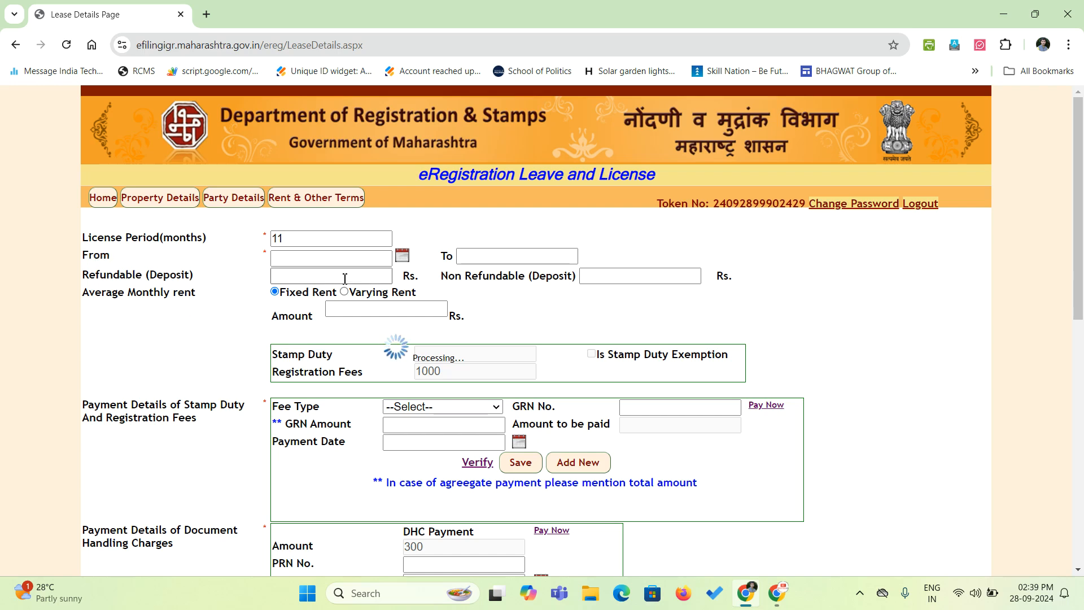
click(402, 246)
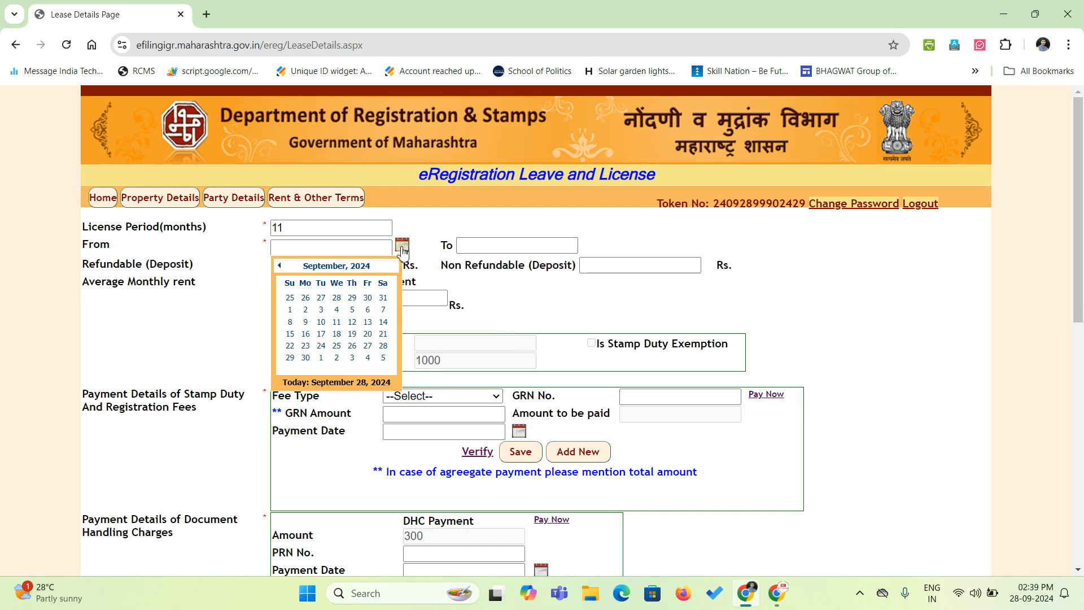
click(294, 316)
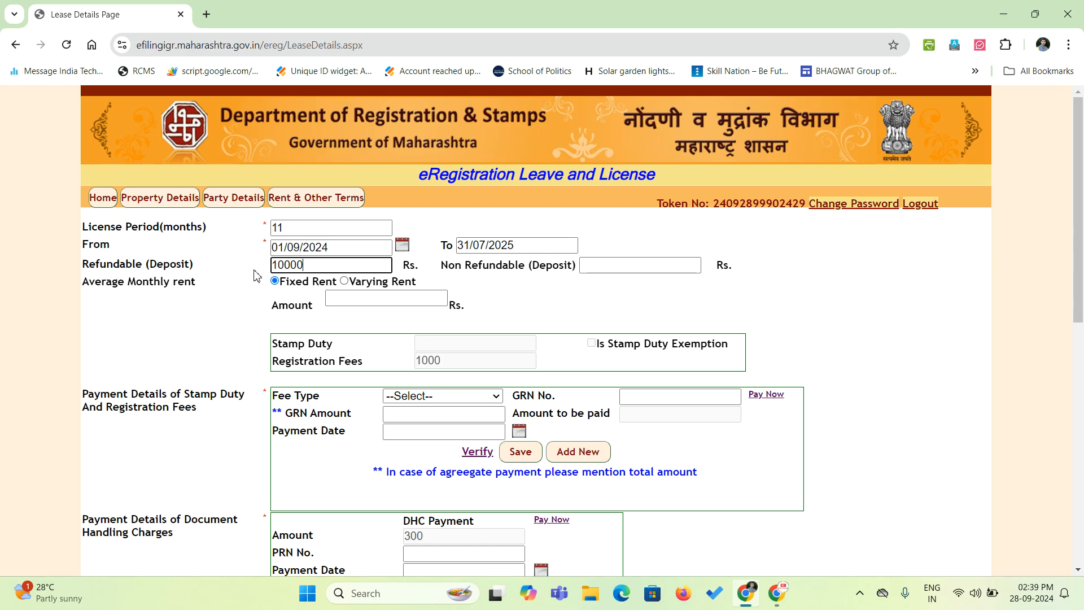
click(181, 337)
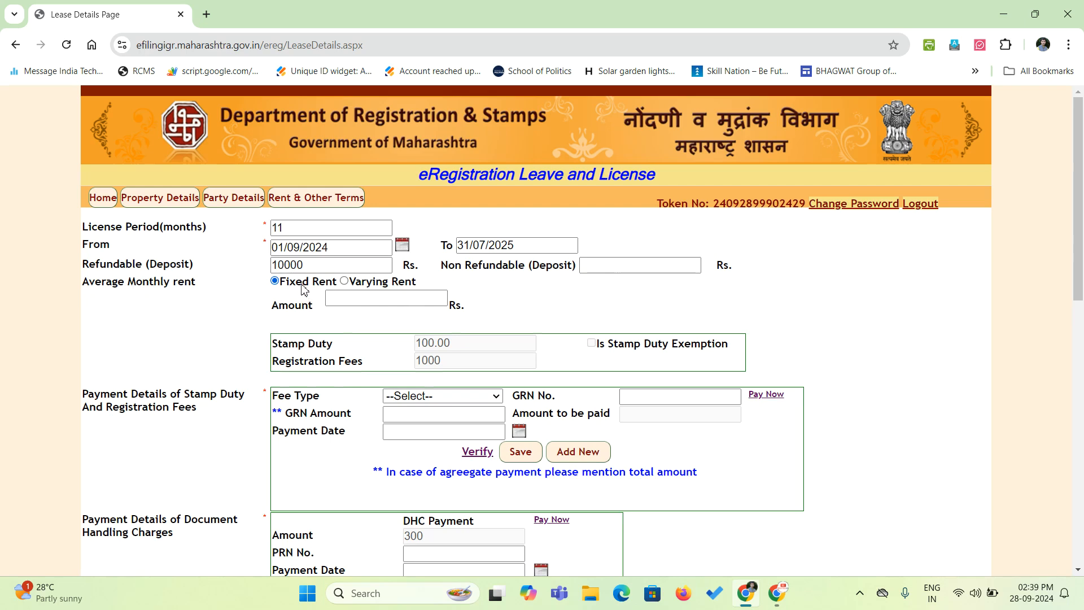
click(364, 299)
click(238, 334)
Scroll down the Lease Details page past the stamp duty, registration and DHC payments.
scroll(432, 372, down, 1)
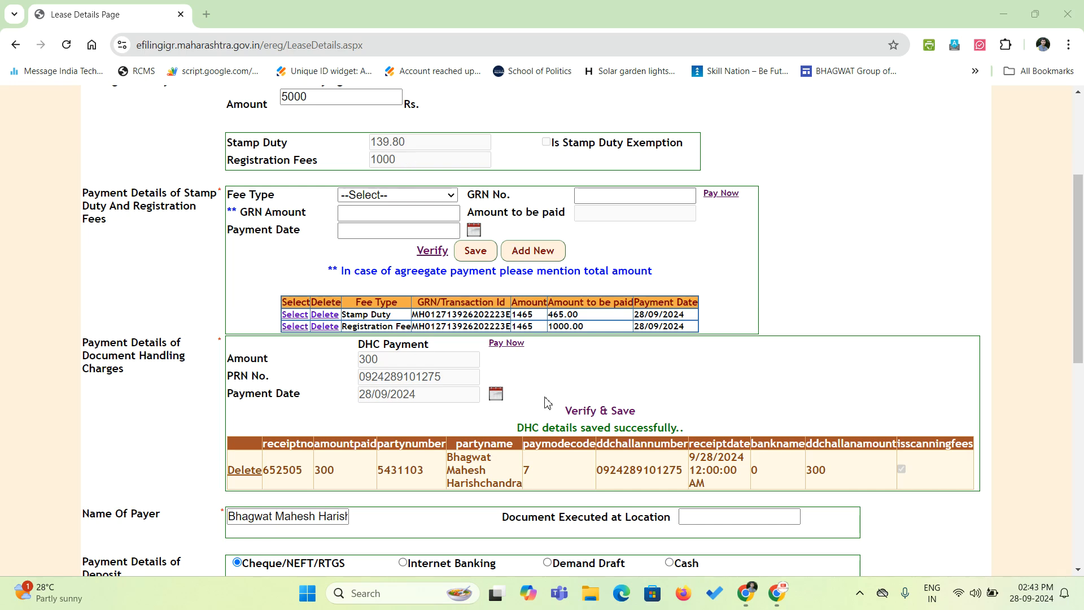
scroll(564, 406, down, 3)
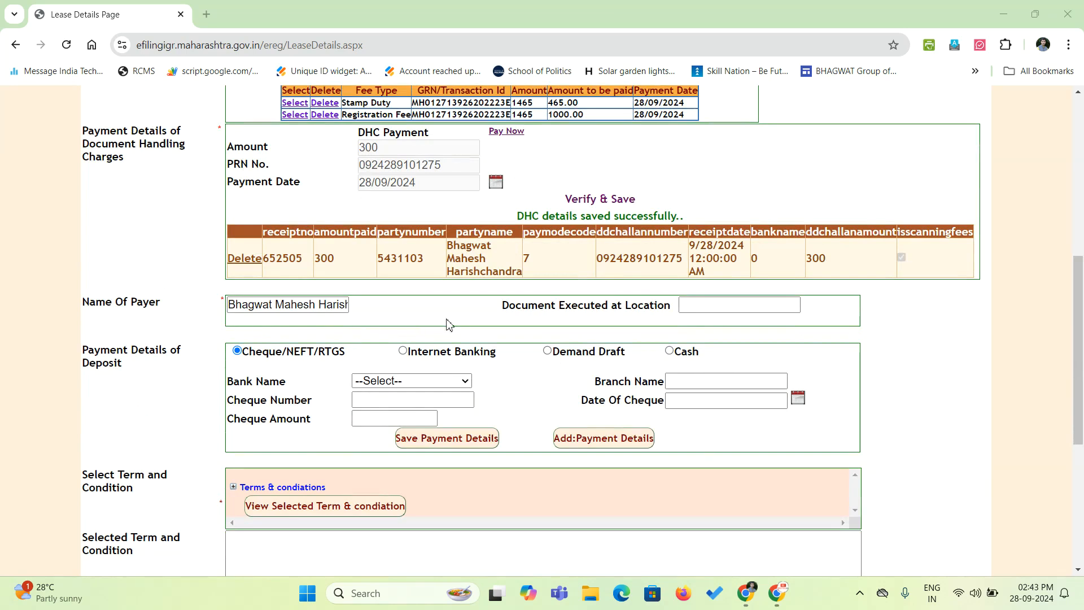
Enter Pune as the place where the document is executed.
click(684, 305)
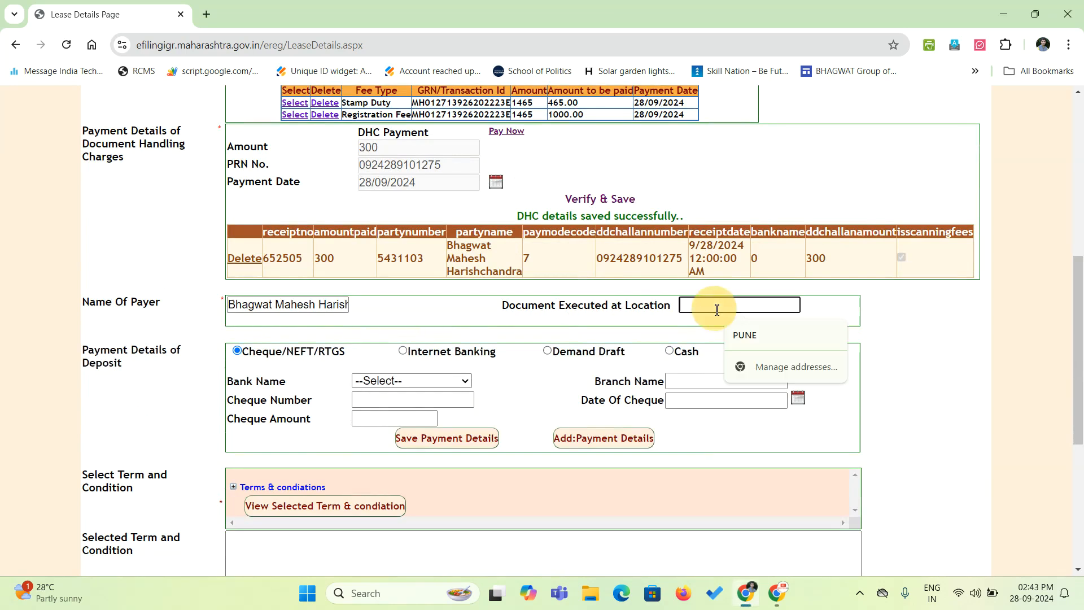
key(Caps_Lock)
text(Pune)
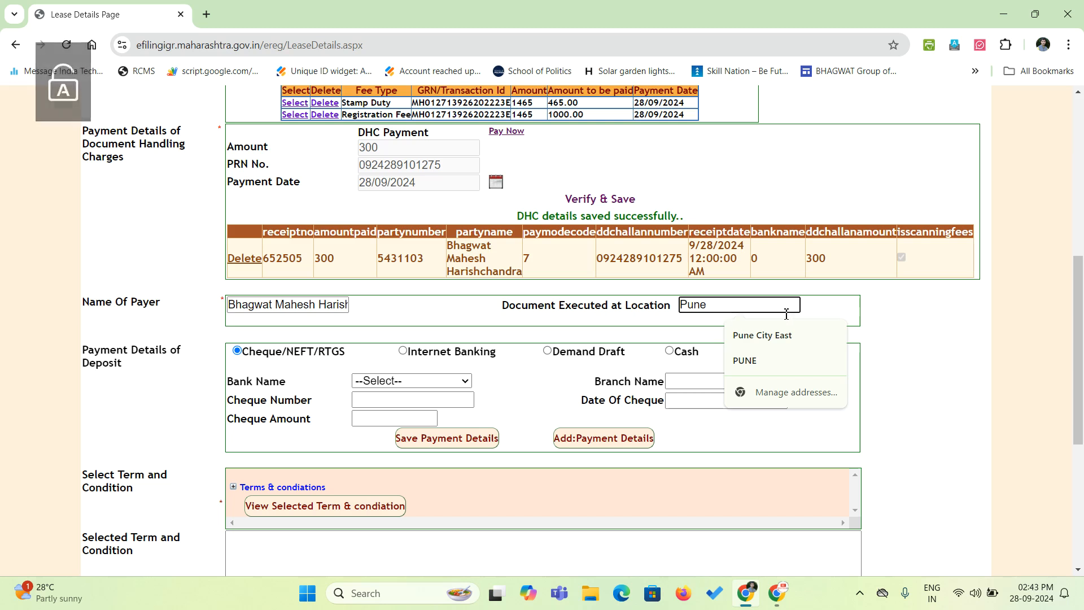
click(929, 333)
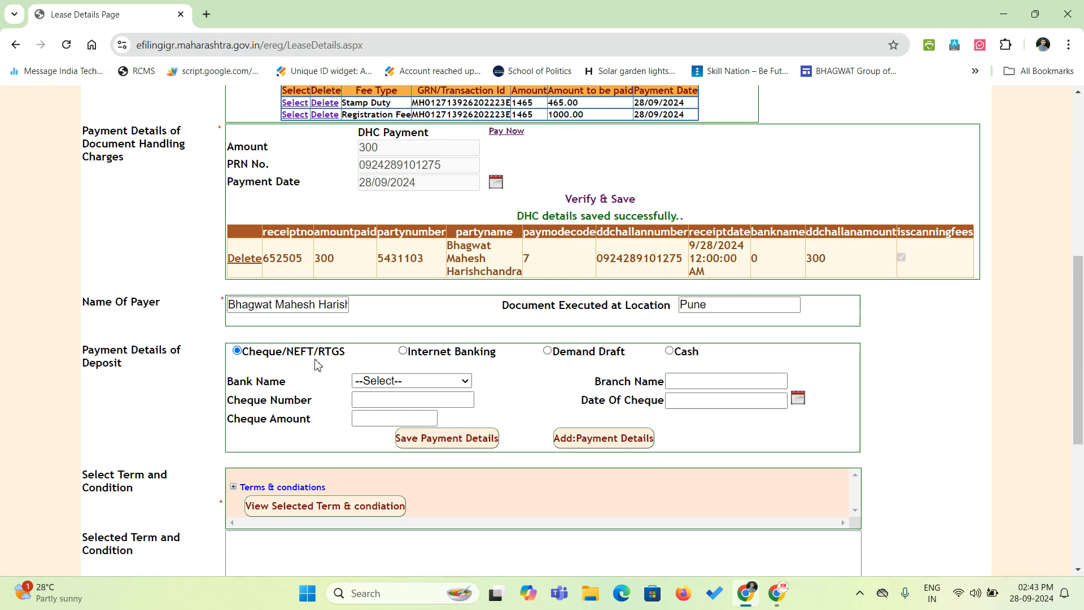
Leave the cheque bank unselected and dismiss the biometric device information notice.
click(408, 381)
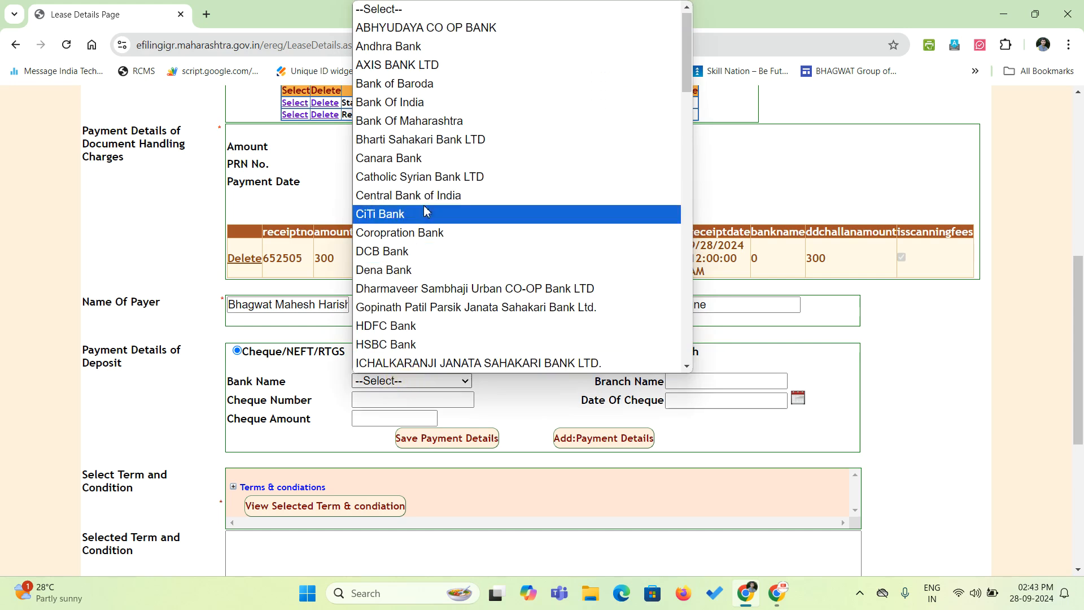
click(290, 371)
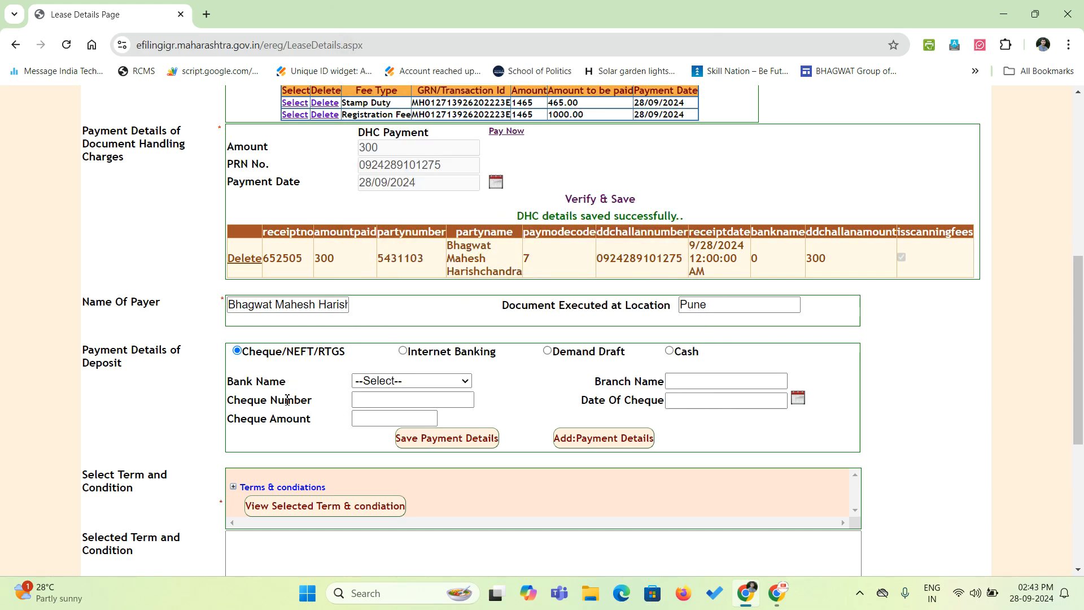
click(408, 381)
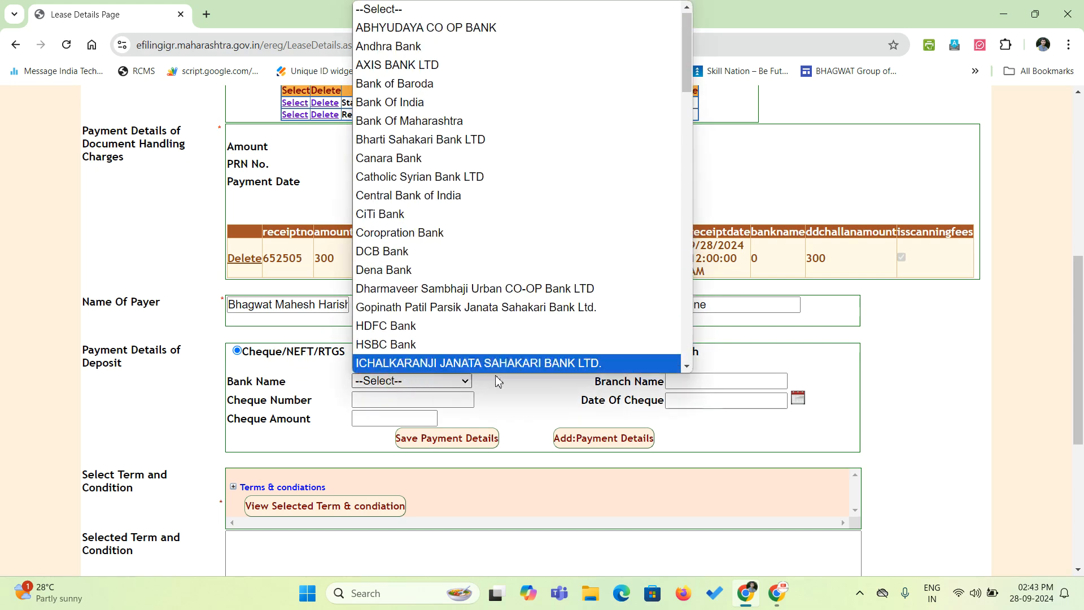
click(540, 407)
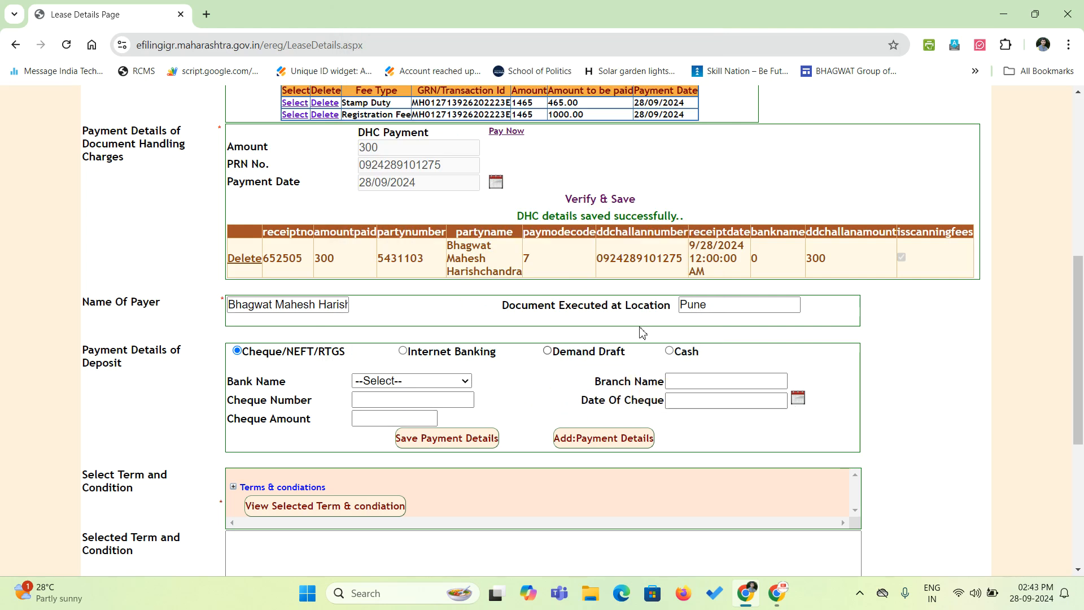
scroll(341, 194, up, 5)
scroll(341, 194, down, 5)
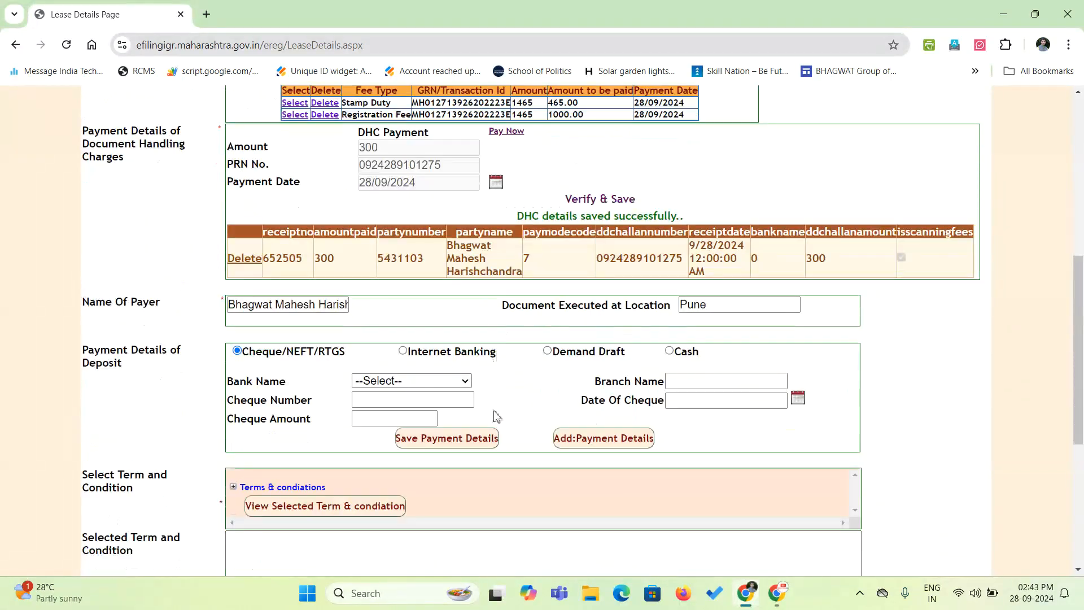
click(670, 350)
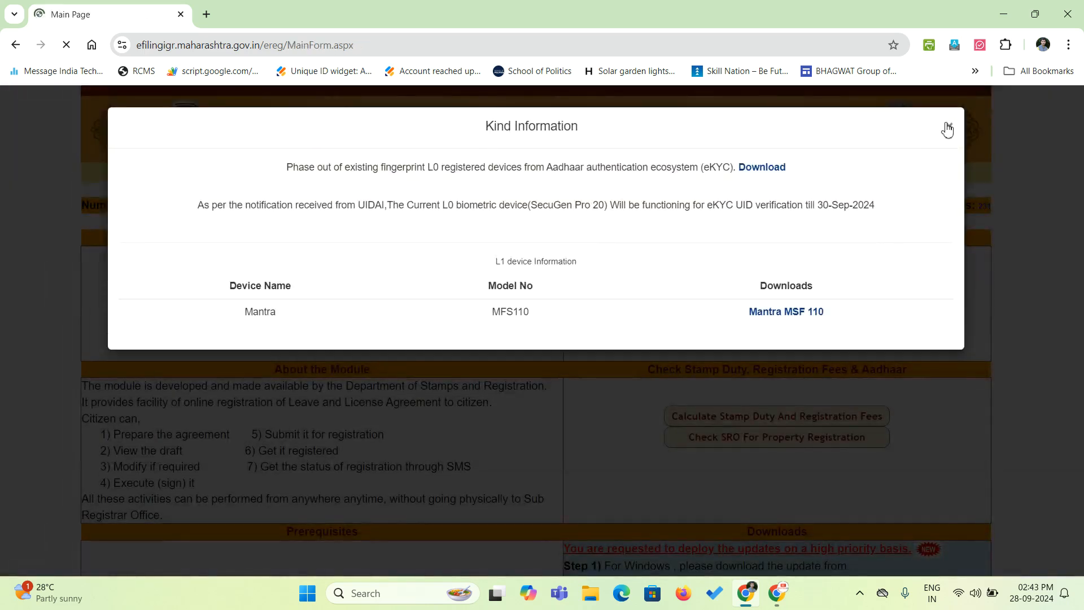
click(947, 130)
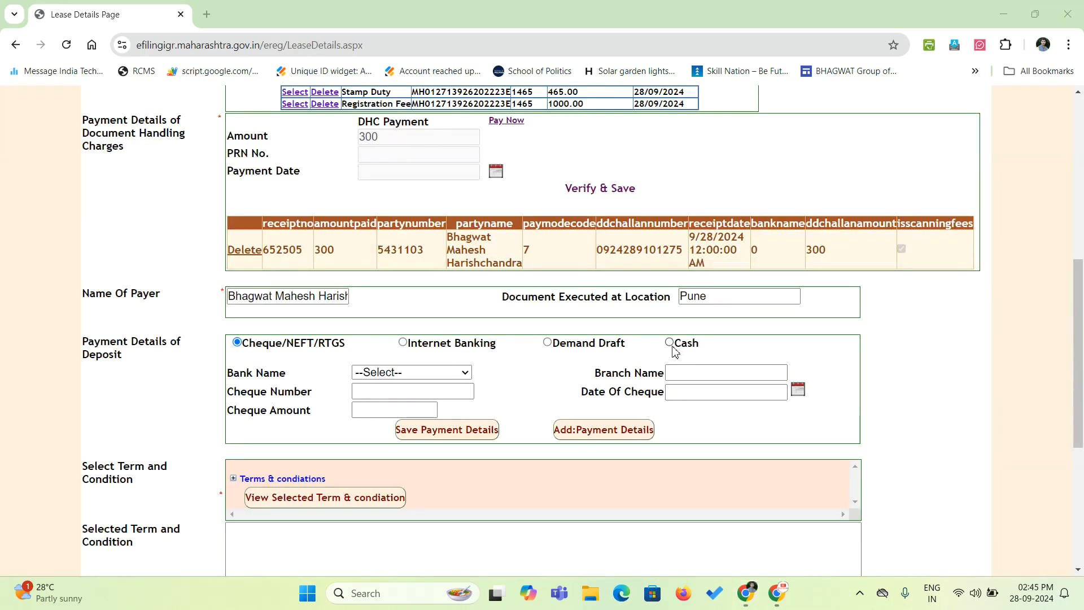
Switch the deposit to Cash, enter 10000, and save the payment details.
click(671, 344)
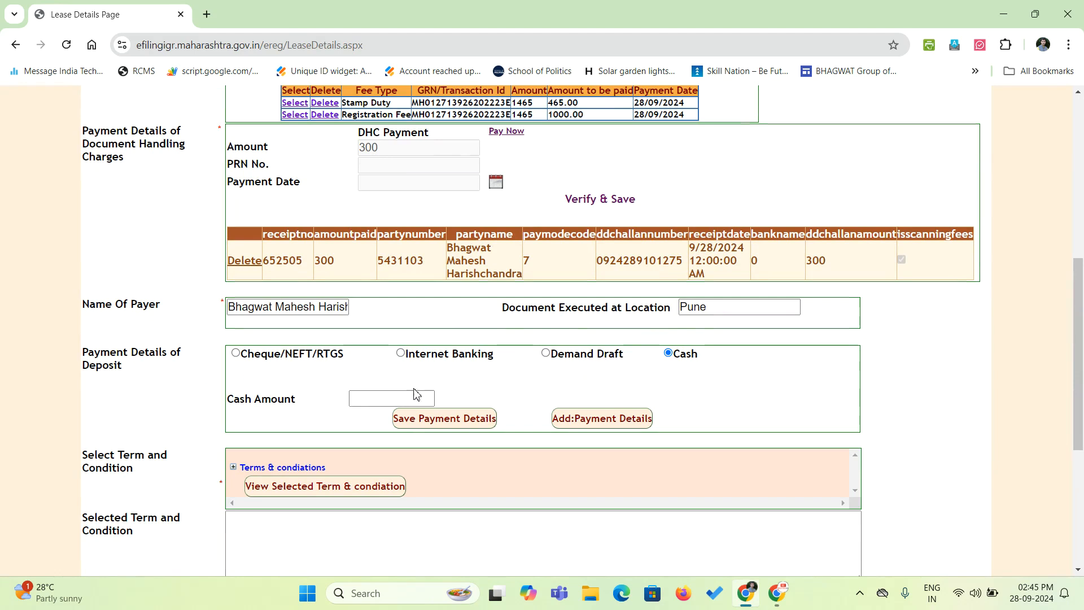
click(404, 398)
text(10000)
click(202, 393)
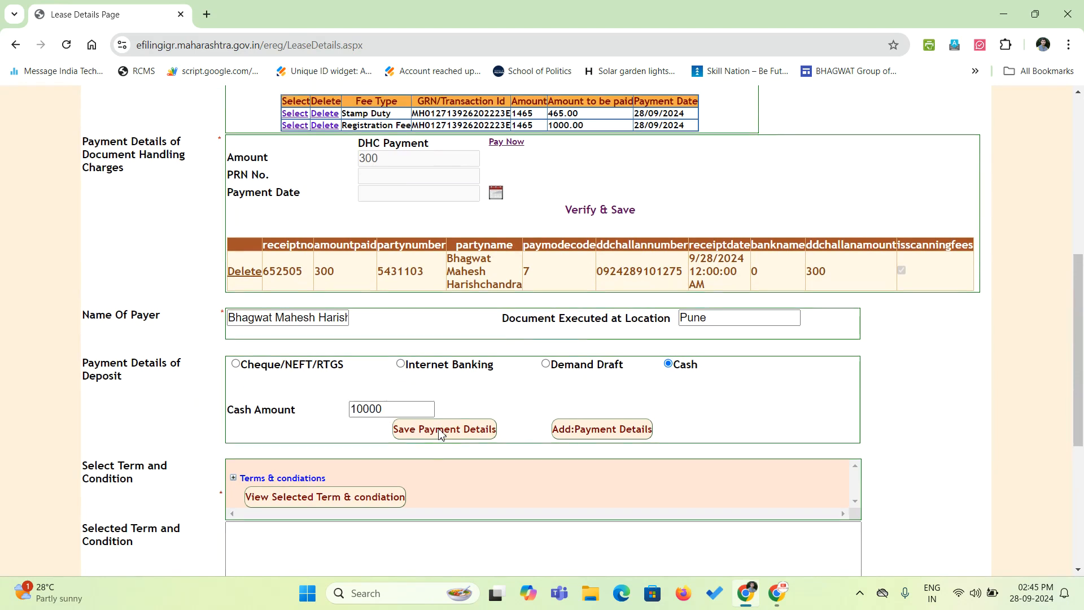
click(440, 430)
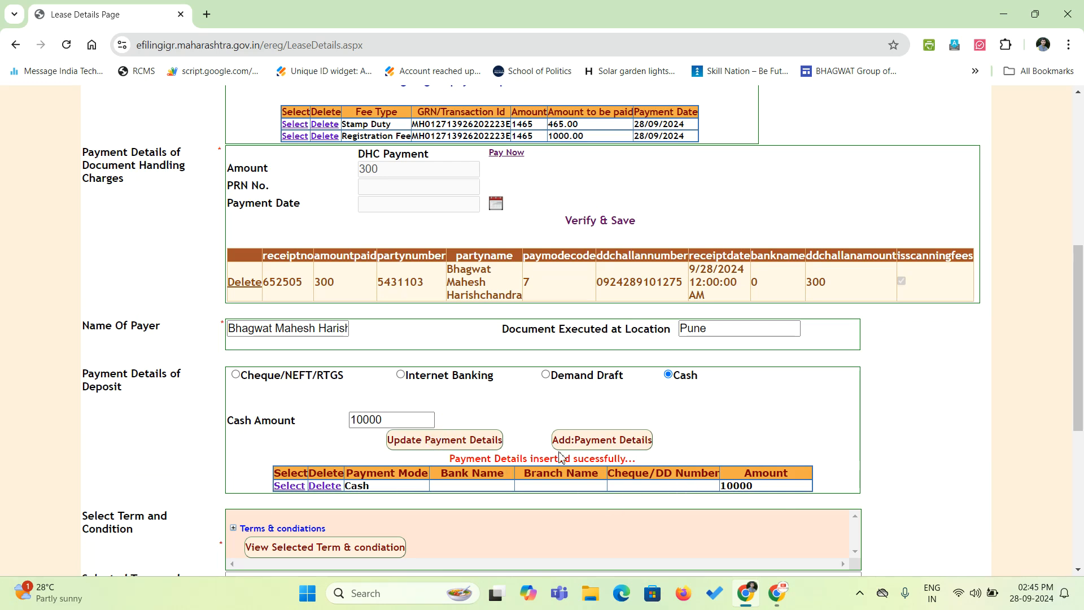
scroll(560, 442, down, 2)
Expand Maintenance charges, tick clause 4.1 and view it as the selected term.
scroll(560, 442, down, 1)
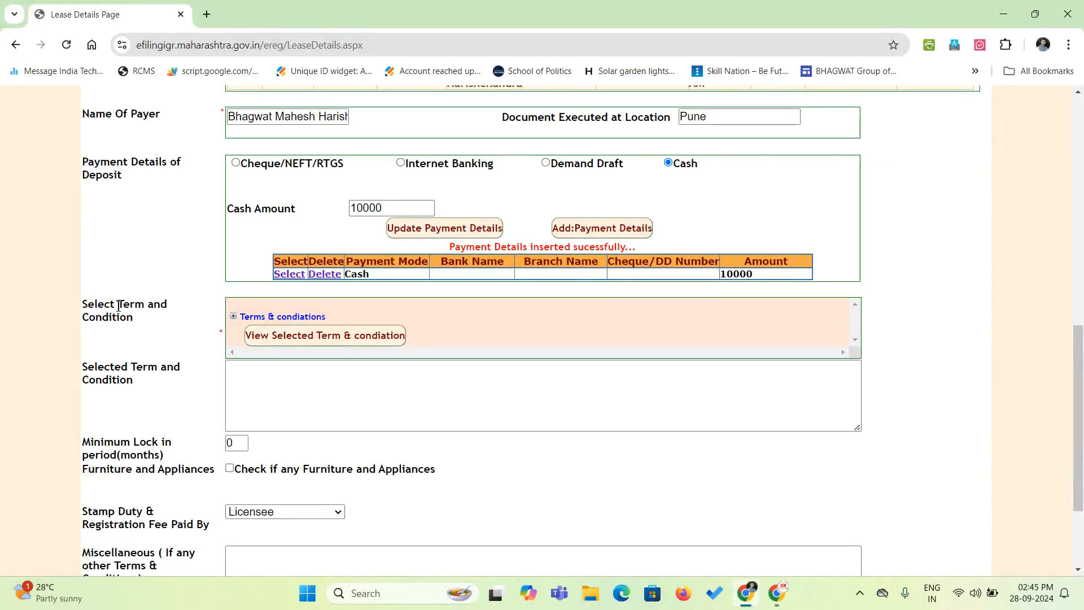
click(233, 316)
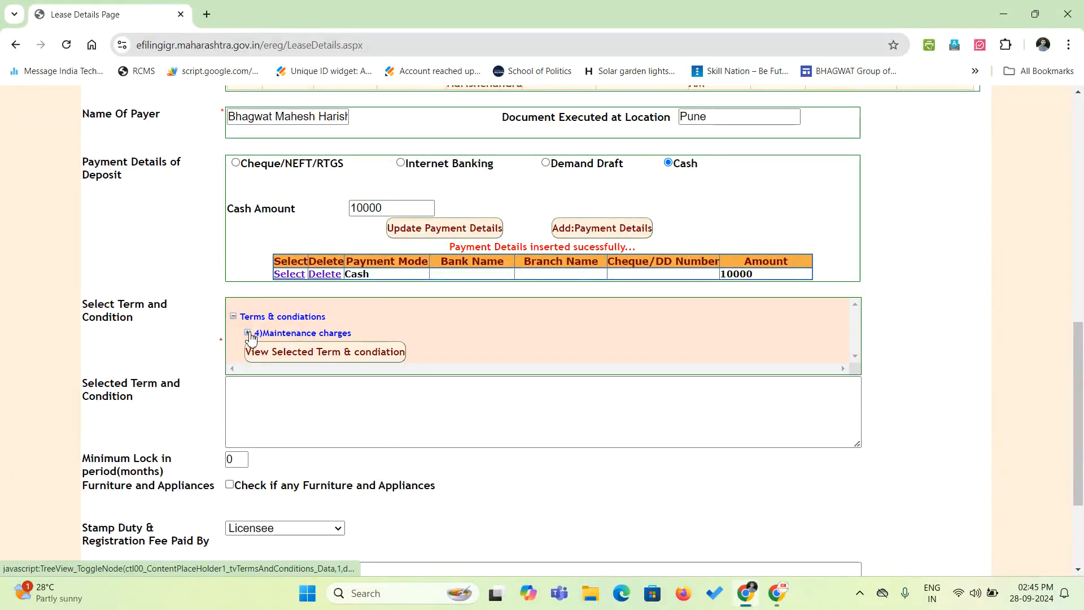
click(247, 333)
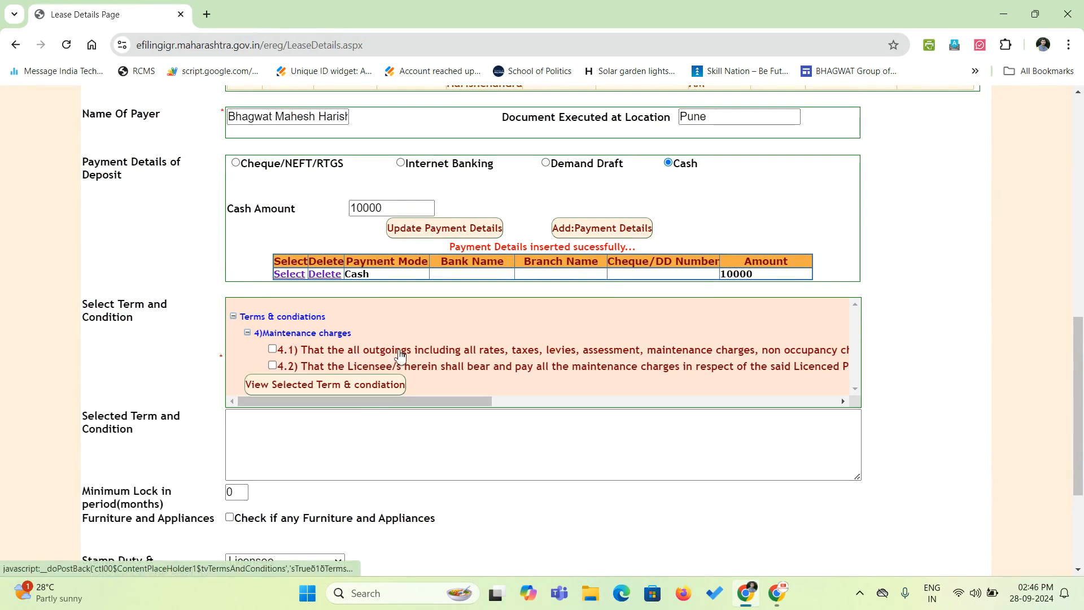
drag(320, 403, 531, 407)
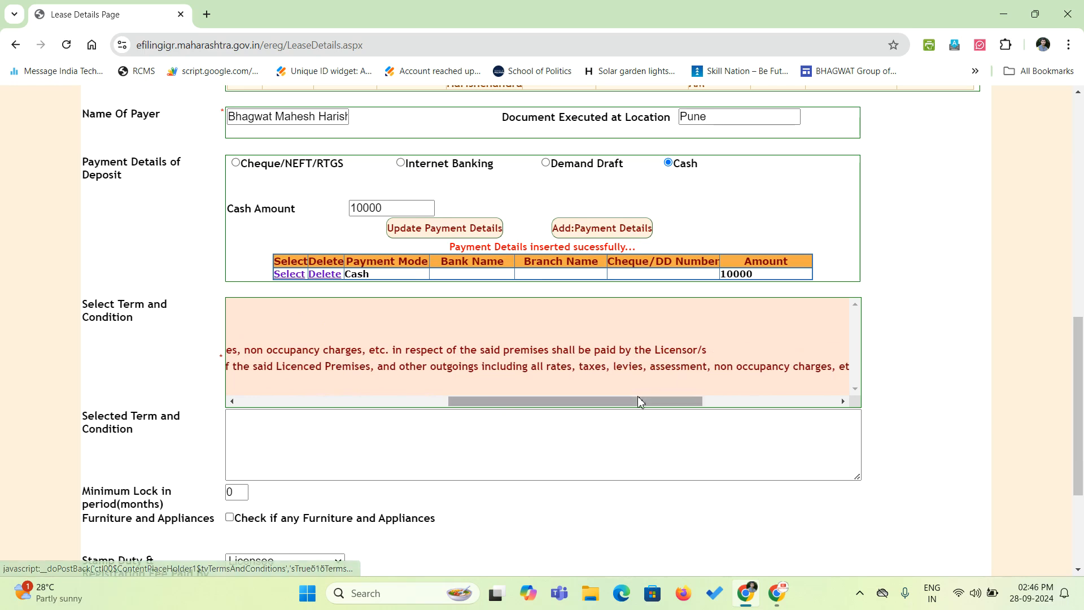
drag(637, 398, 375, 411)
click(271, 350)
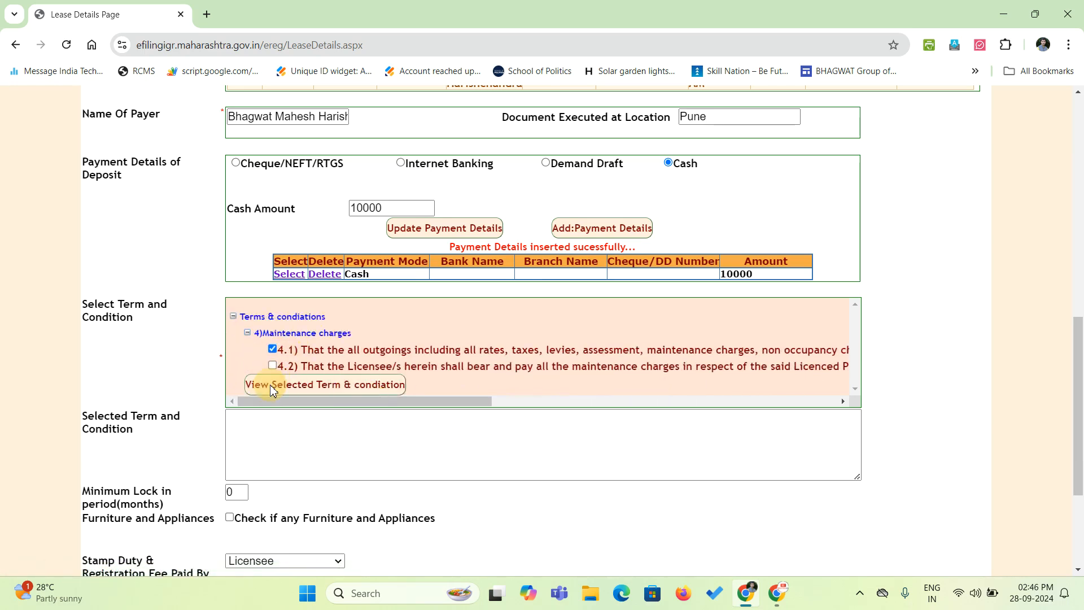
click(269, 384)
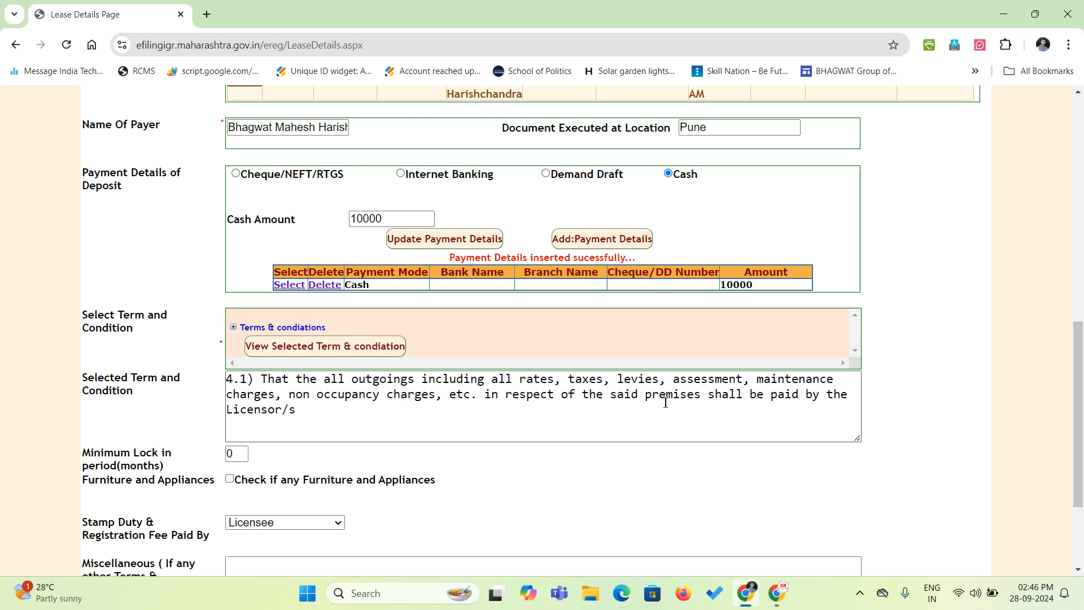
Replace clause 4.1 with clause 4.2 and view it as the selected term.
click(233, 327)
click(246, 343)
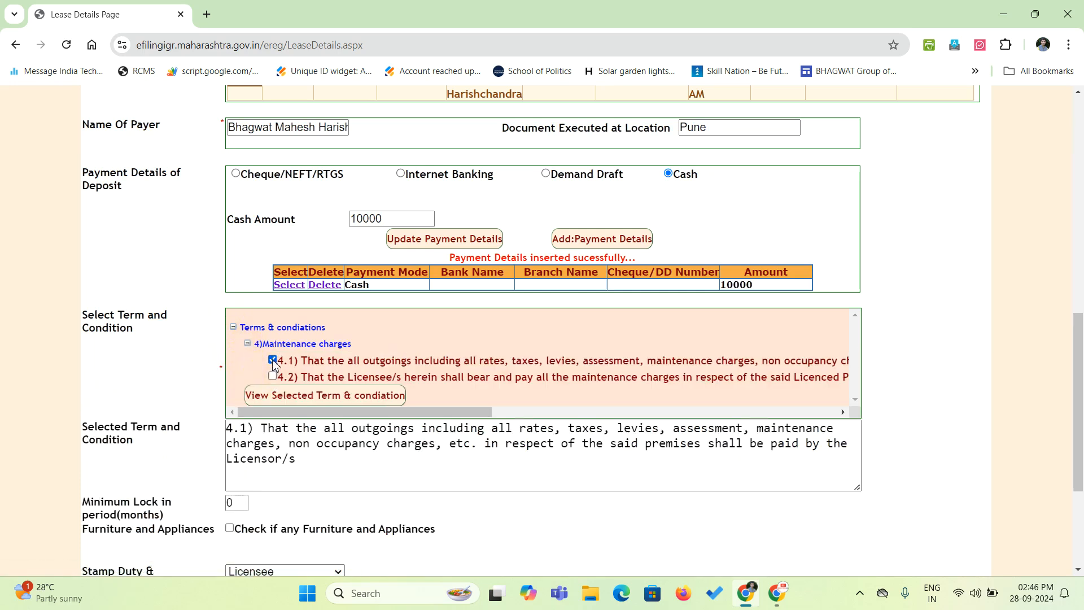
click(272, 360)
click(272, 376)
click(283, 396)
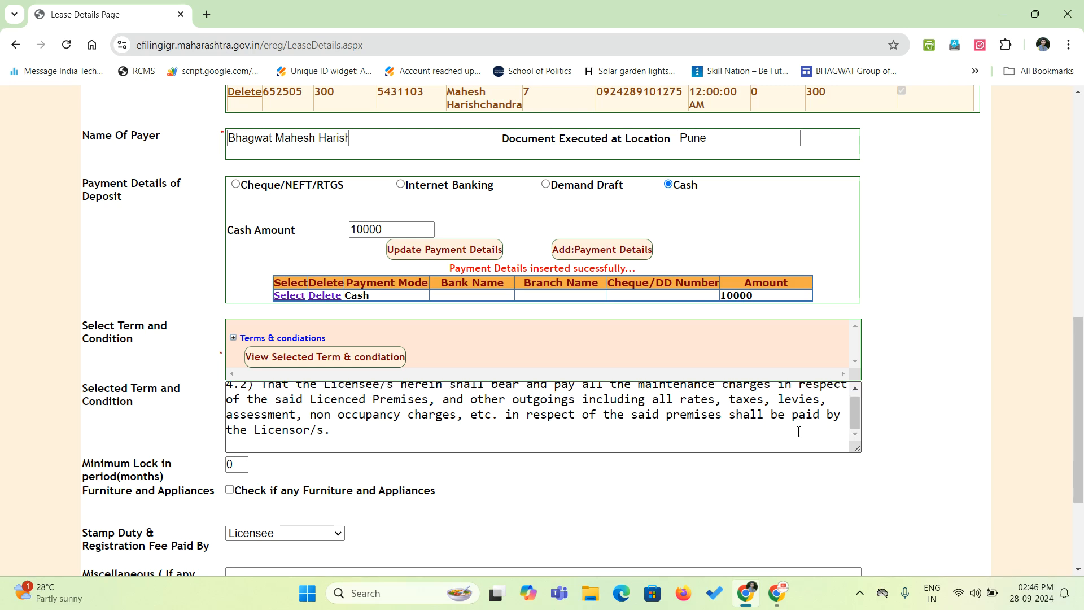
Switch back to clause 4.1 only and view it as the selected term.
click(233, 338)
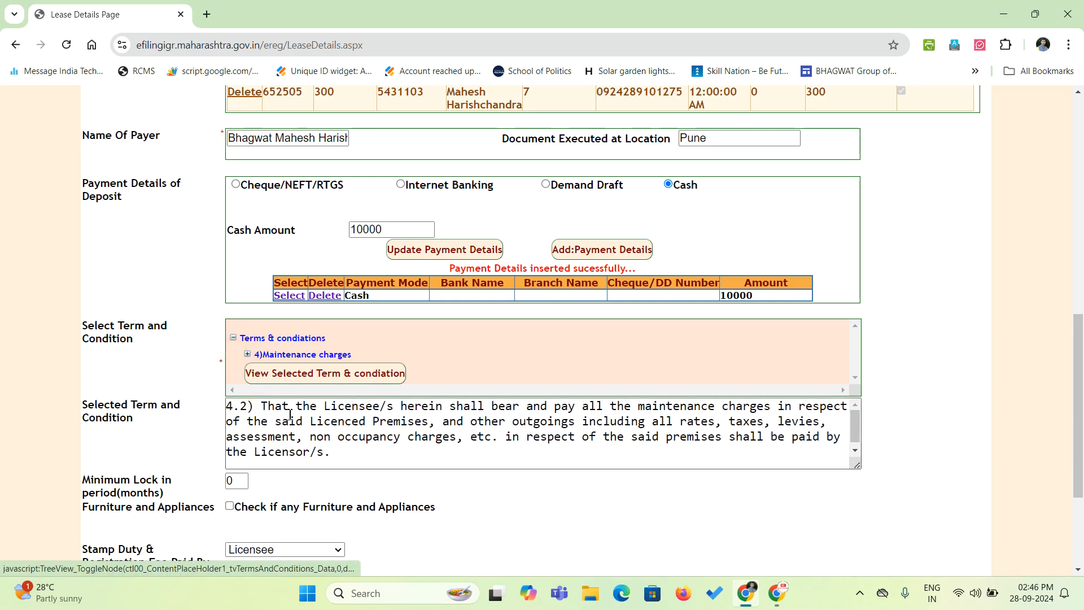
click(248, 354)
click(273, 371)
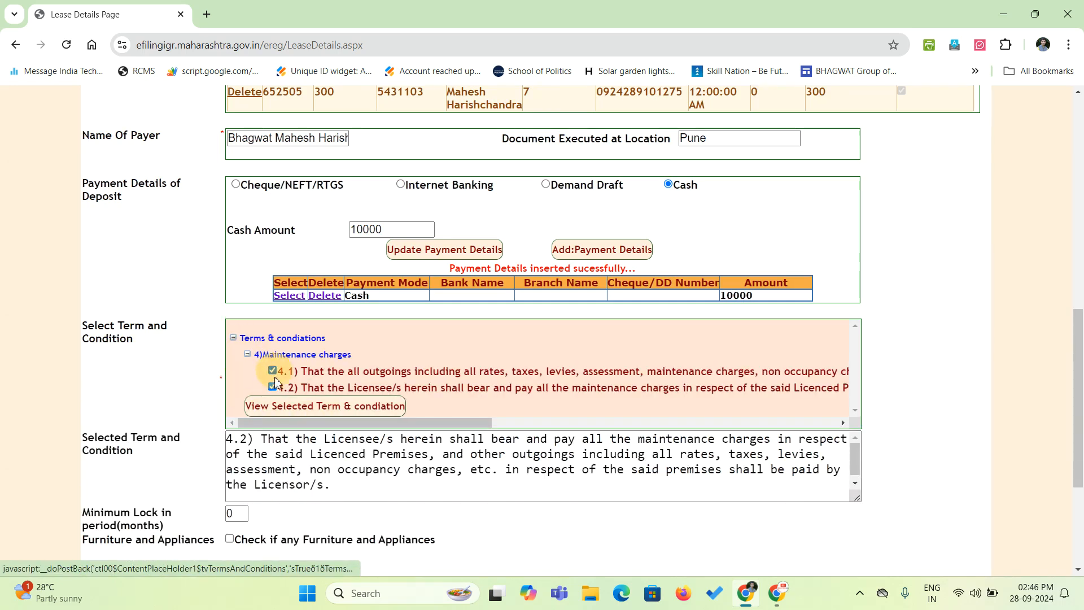
click(272, 387)
click(277, 406)
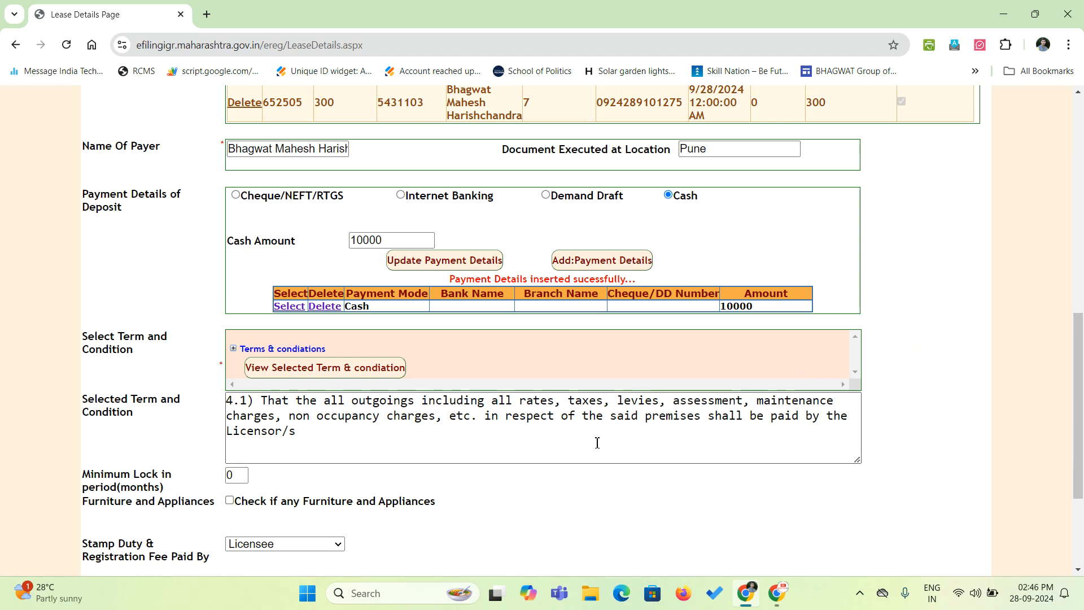
scroll(595, 443, up, 2)
scroll(581, 450, down, 5)
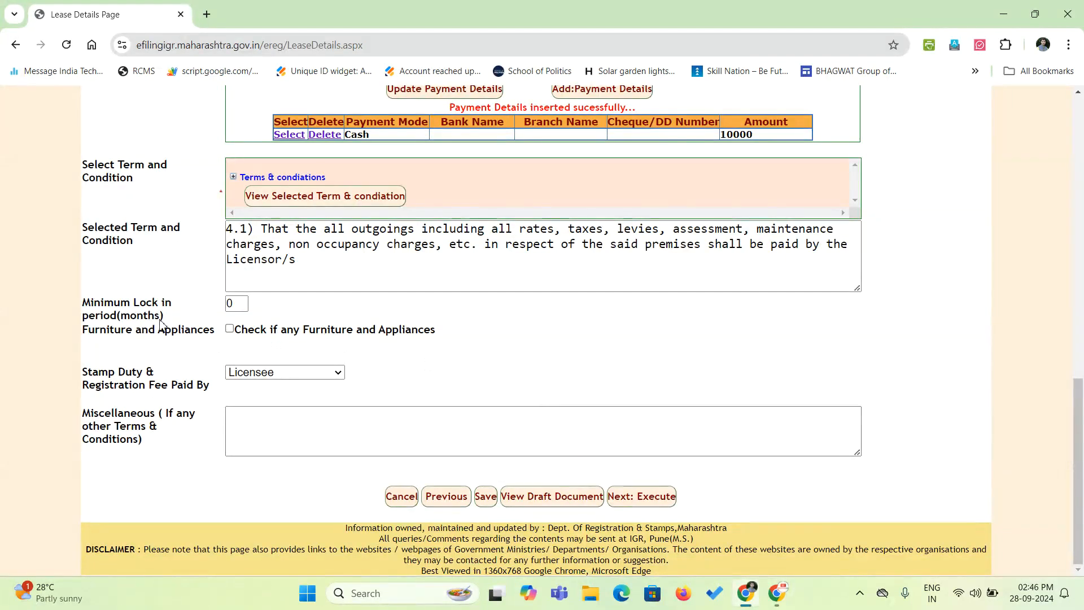
double_click(239, 306)
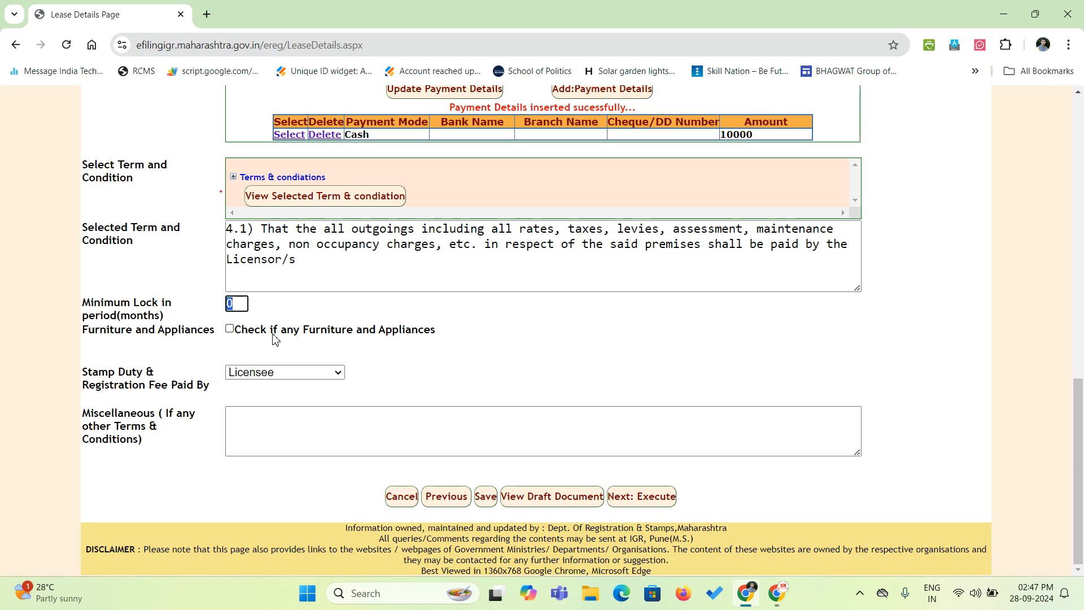
click(189, 308)
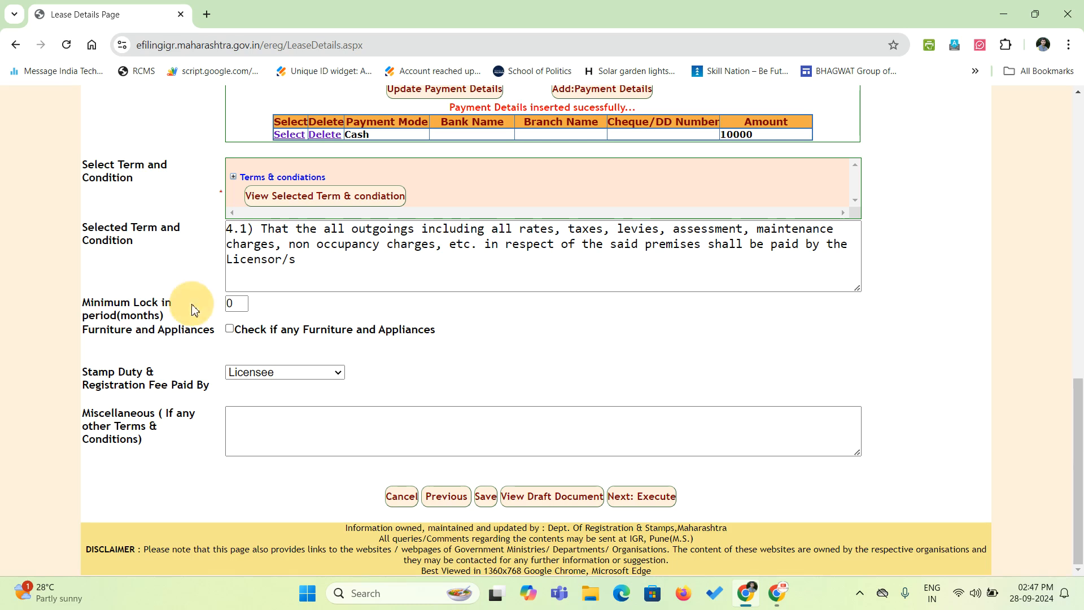
Mark the premises furnished with Fan 1, Bulb 2, Sofa 1, Table 2, Chair 4.
click(230, 329)
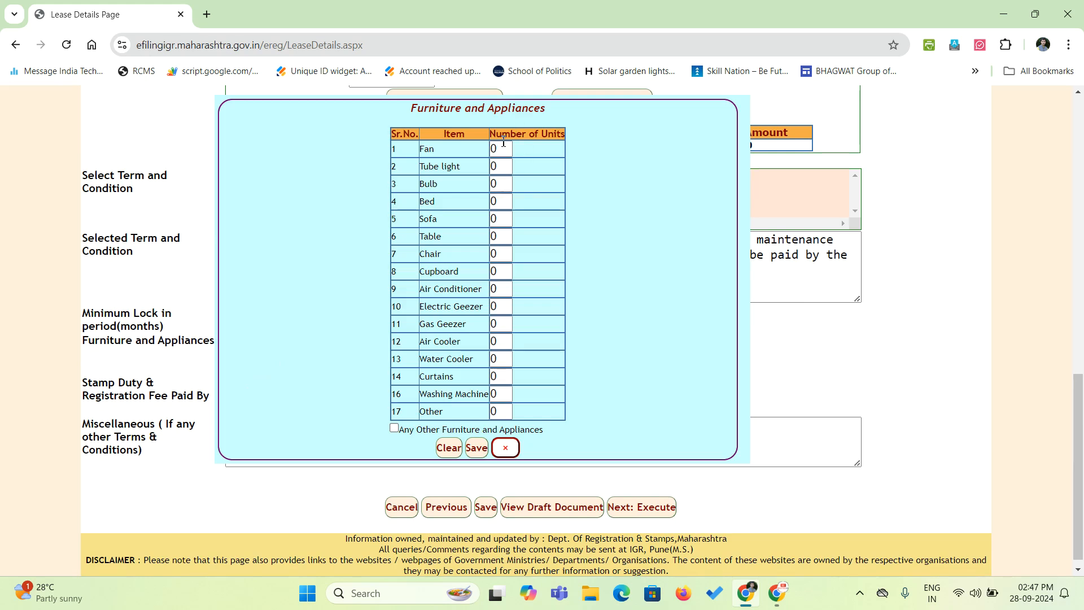
double_click(508, 148)
text(1)
click(505, 184)
text(2)
click(502, 221)
text(1)
click(503, 238)
text(2)
click(502, 254)
text(4)
Leave out any extra unlisted item and save the furniture list.
click(508, 410)
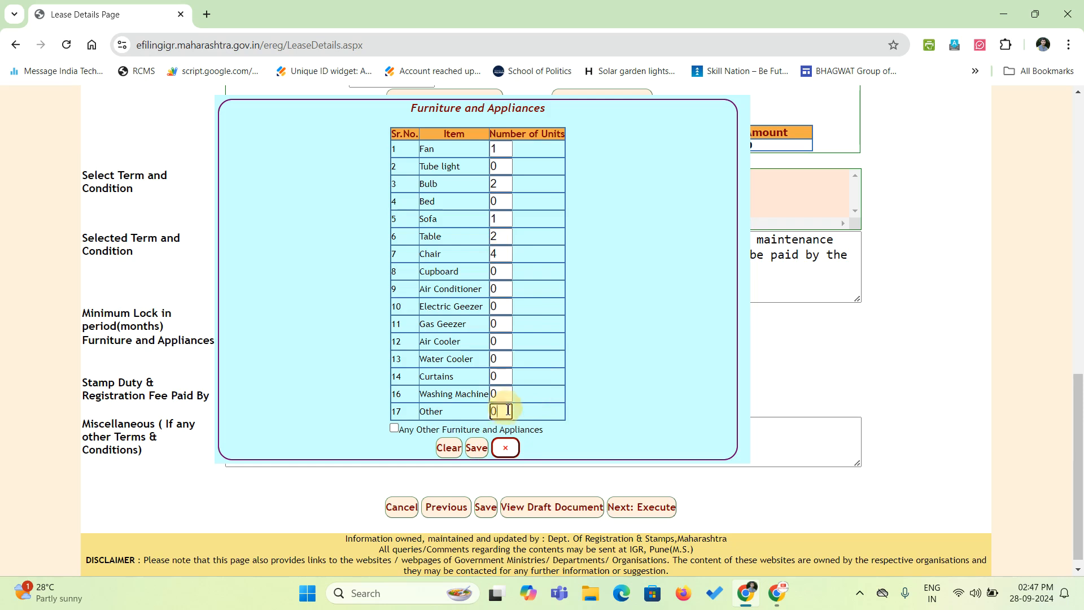
double_click(508, 410)
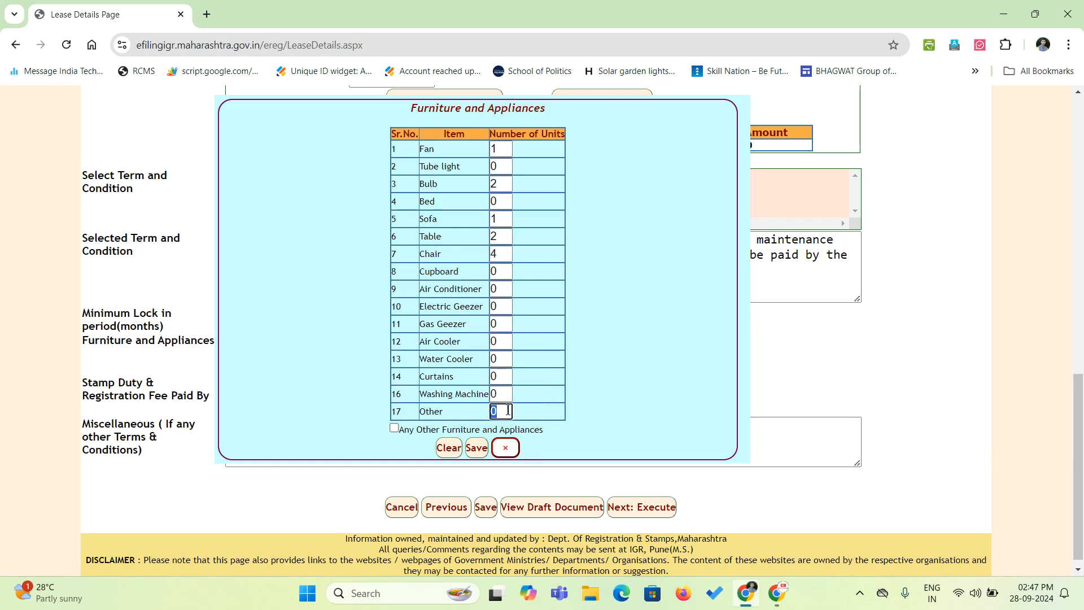
click(394, 429)
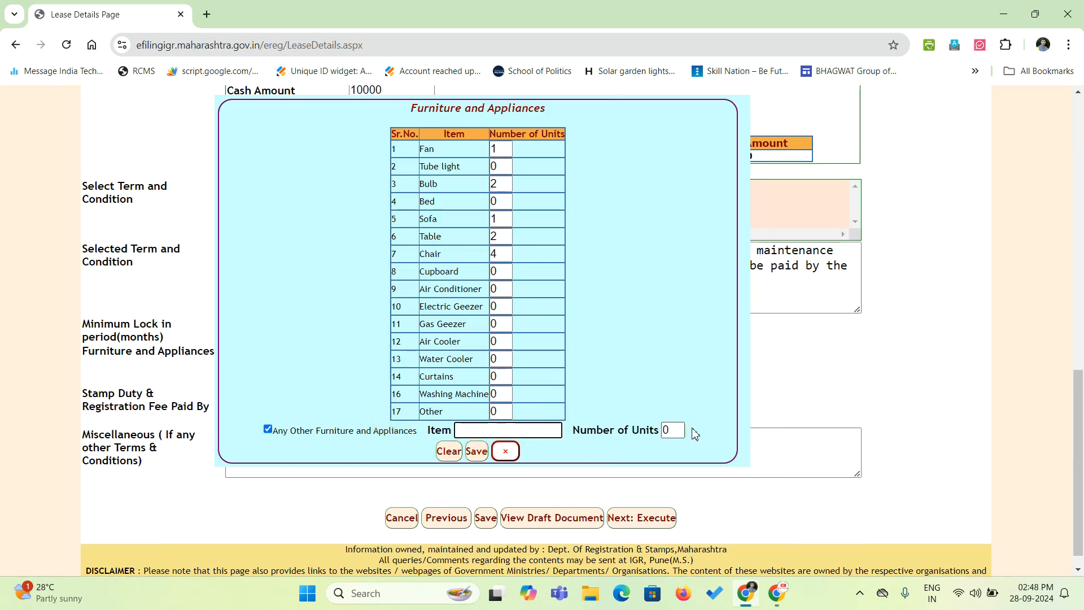
click(268, 428)
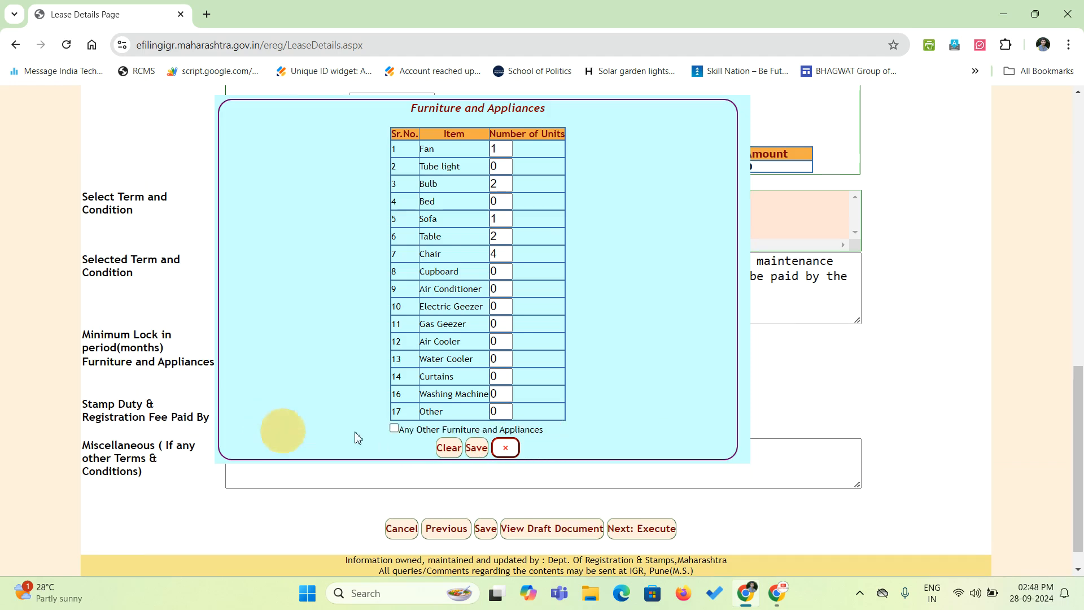
click(475, 447)
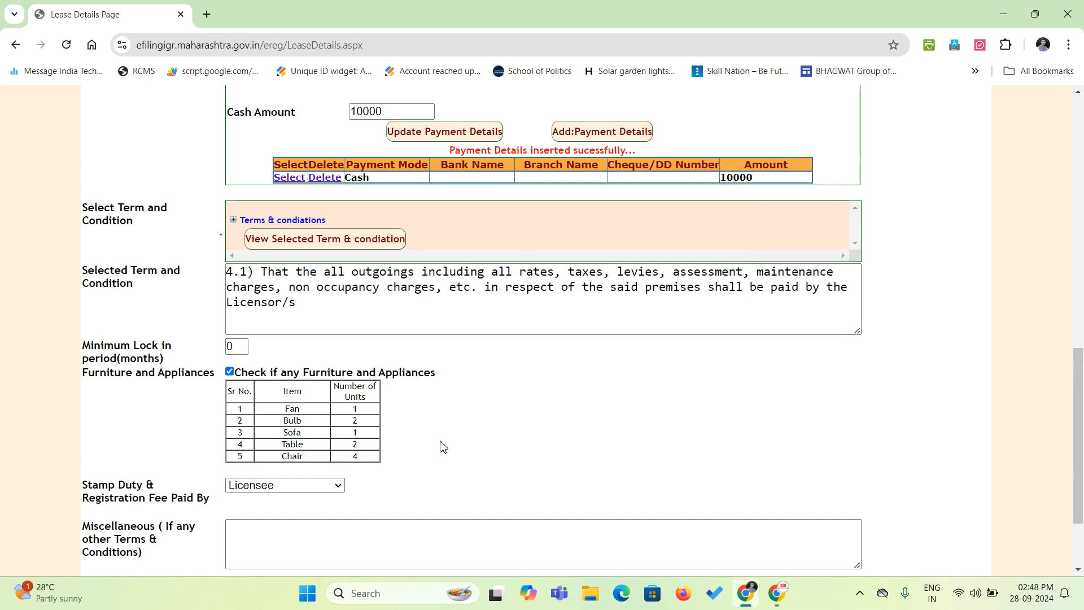
Set Stamp Duty & Registration Fee Paid By to Licensee and Licensor equally, leaving Miscellaneous empty.
scroll(443, 394, down, 2)
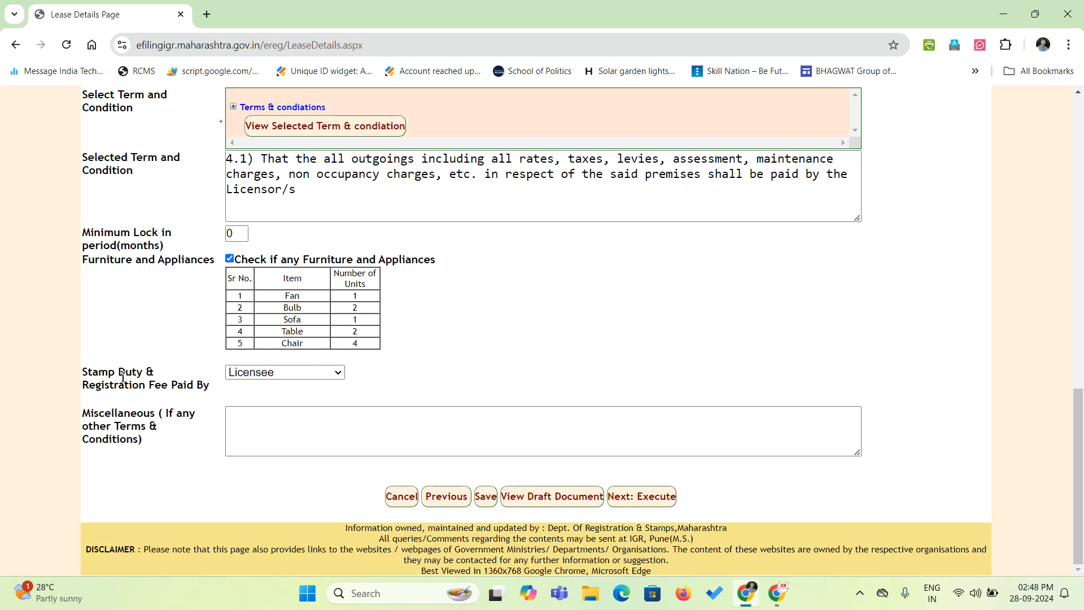
click(266, 375)
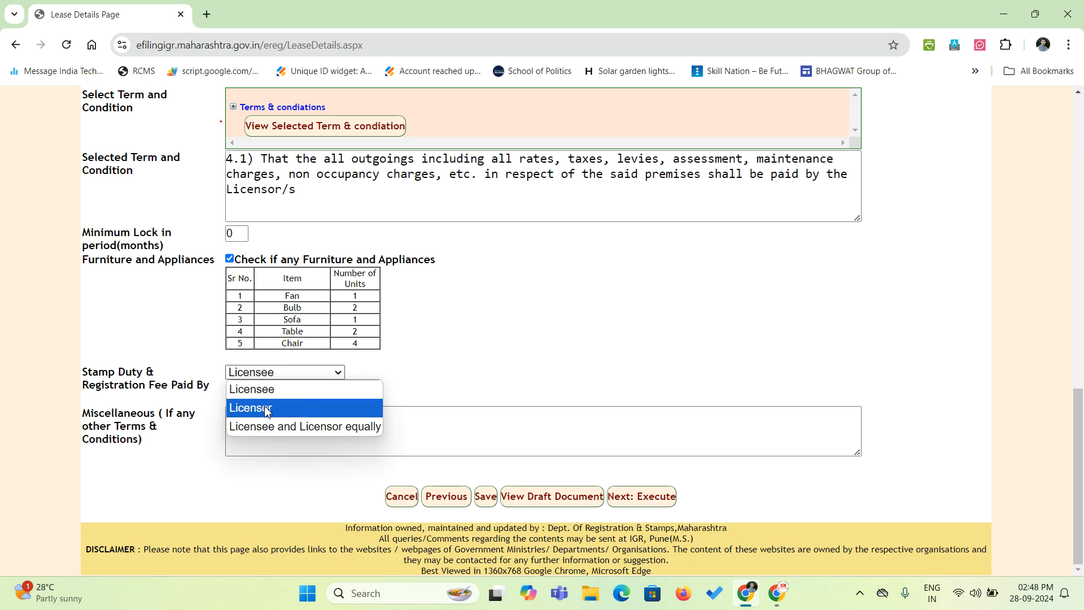
click(297, 431)
click(416, 364)
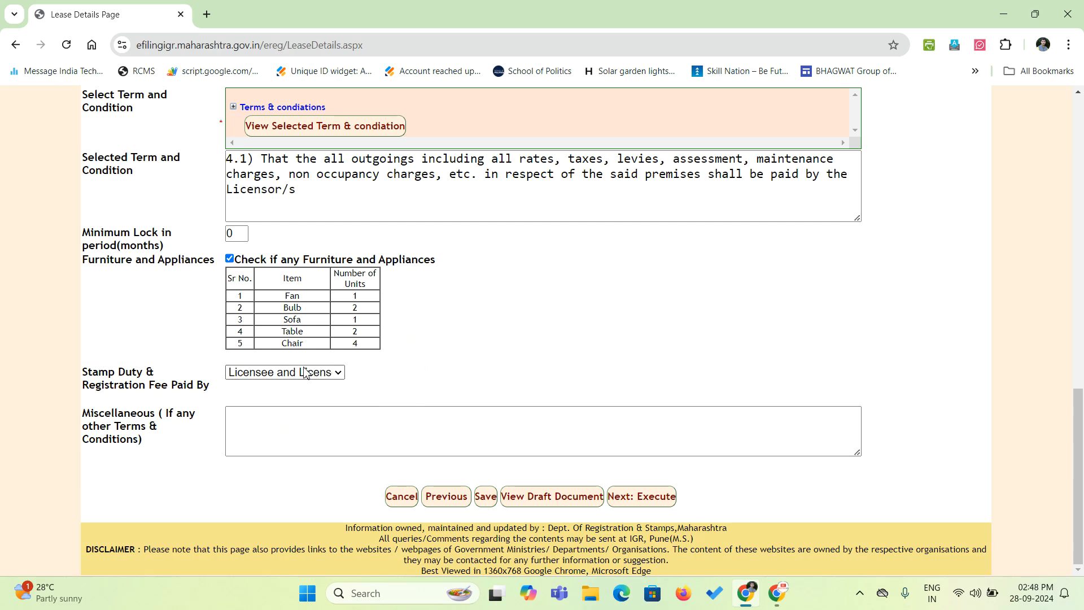
click(282, 429)
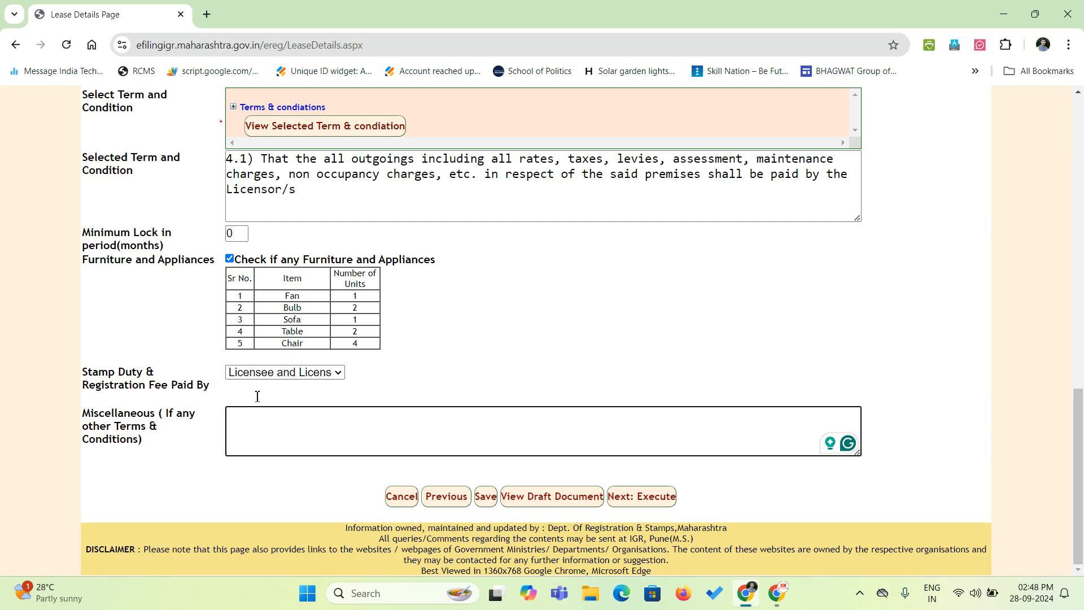
Save the Lease Details form and acknowledge the 'Details saved successfully' alert.
click(38, 235)
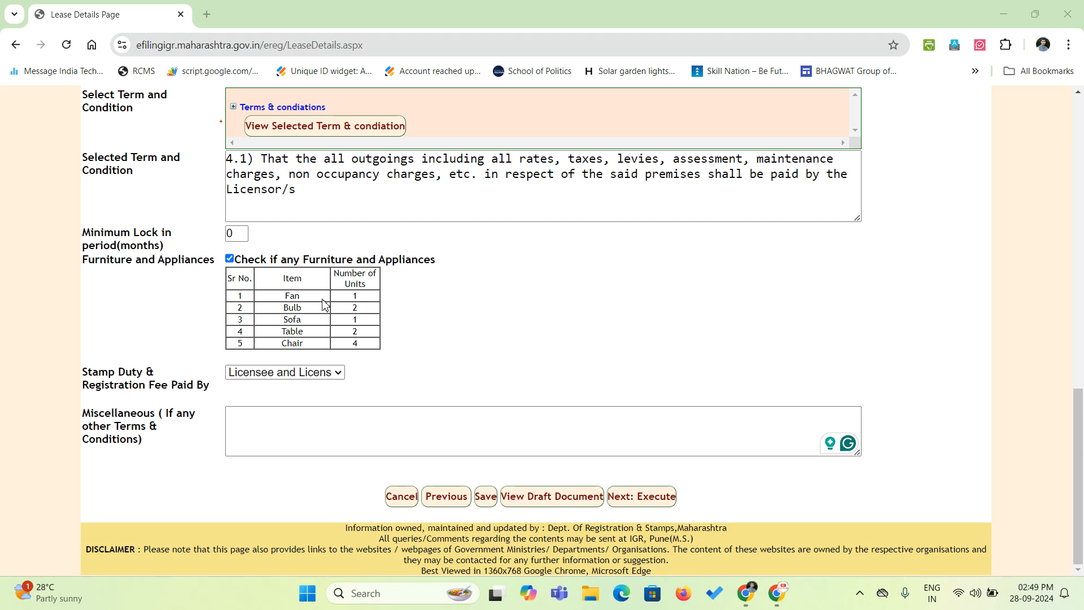
click(351, 417)
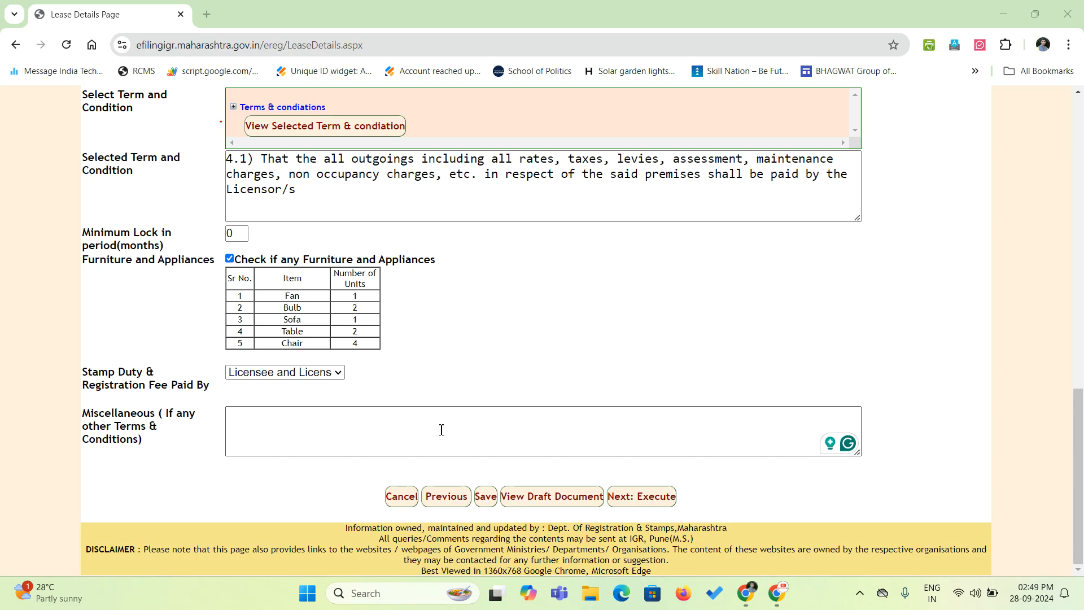
scroll(508, 383, up, 12)
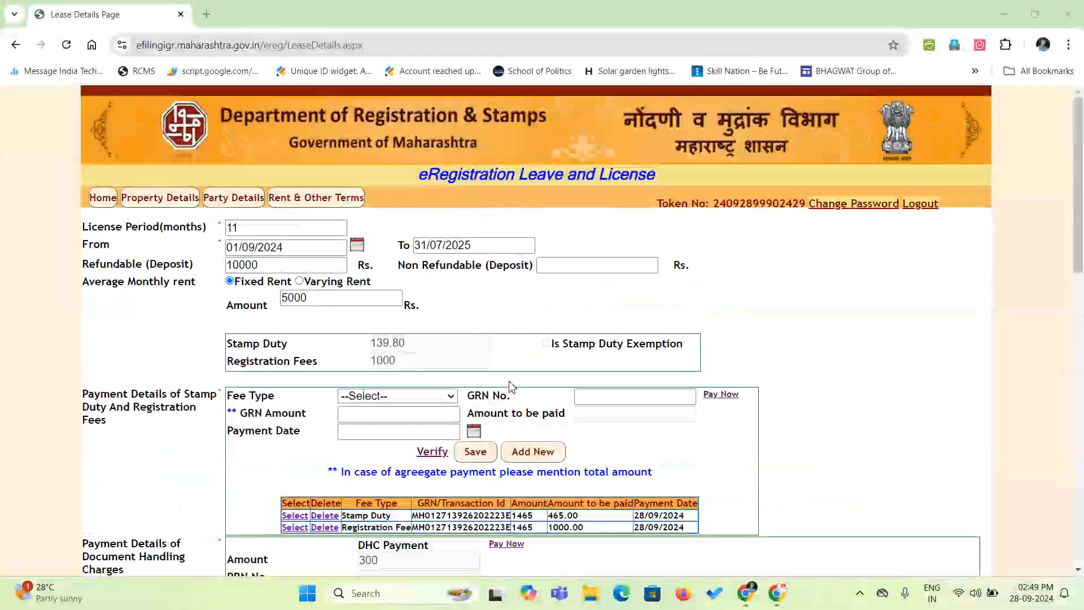
scroll(511, 385, down, 12)
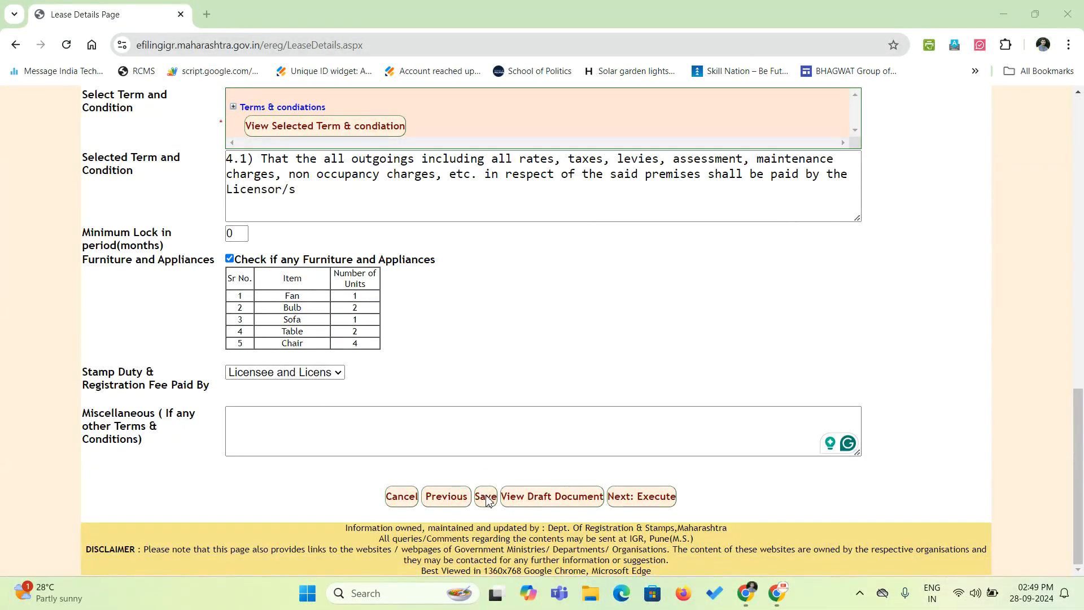
click(487, 496)
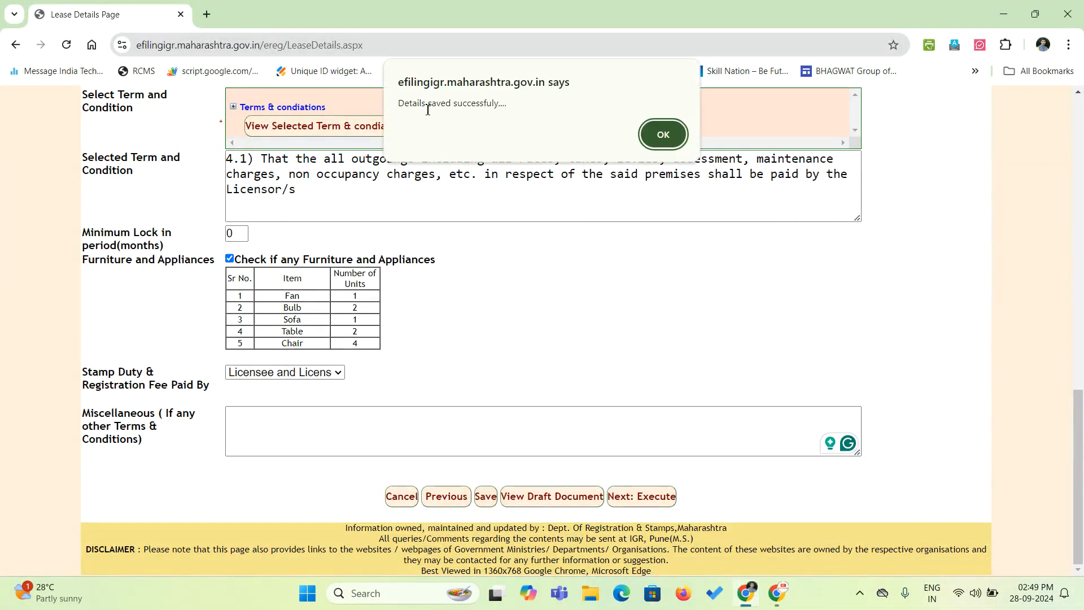
click(664, 135)
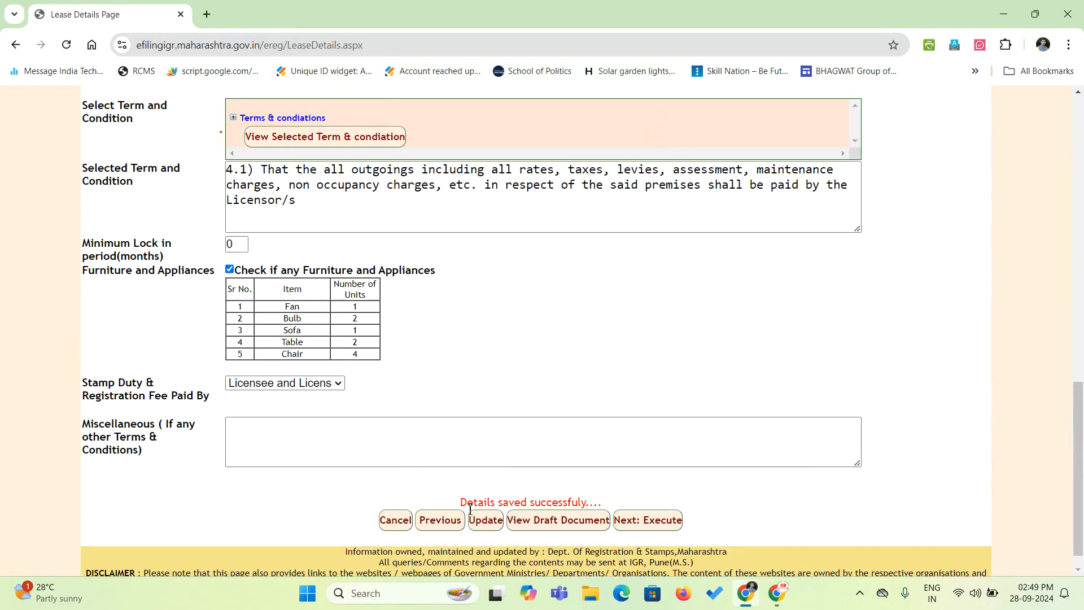
scroll(558, 445, up, 10)
scroll(558, 446, down, 10)
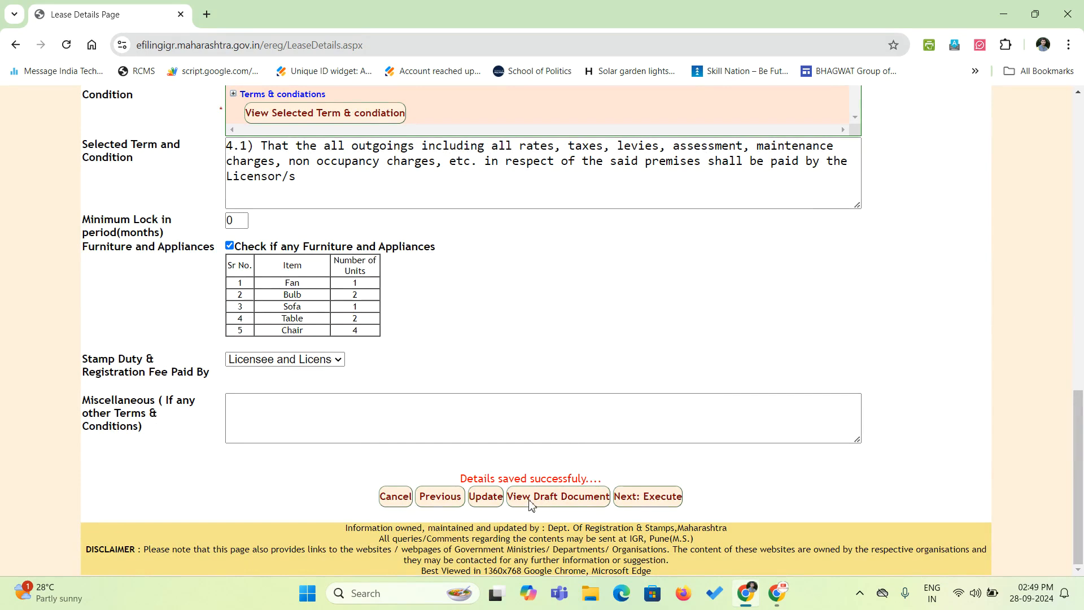
click(579, 504)
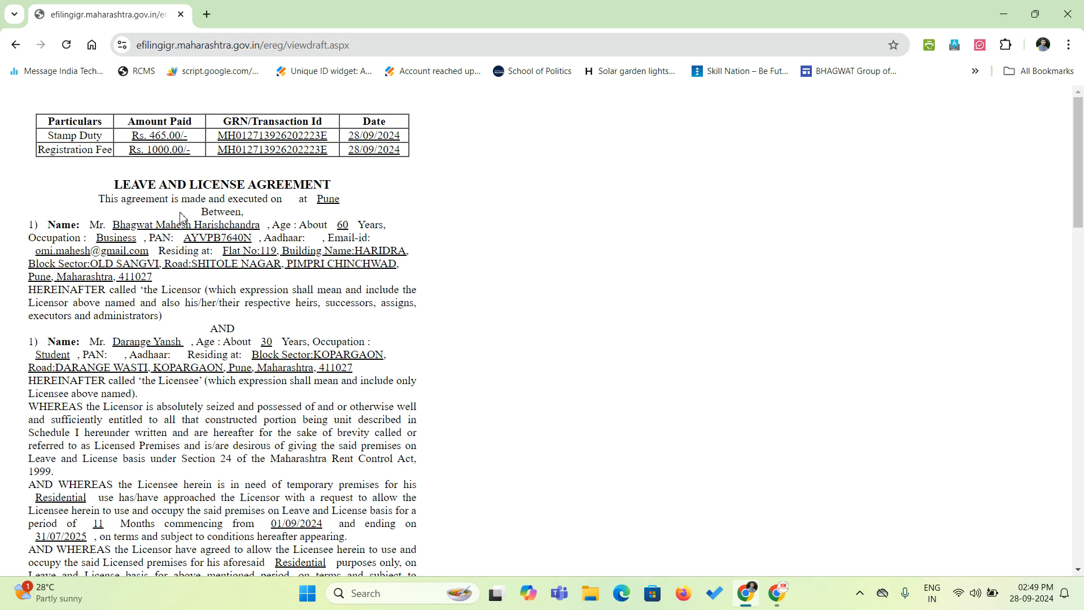
scroll(237, 284, down, 10)
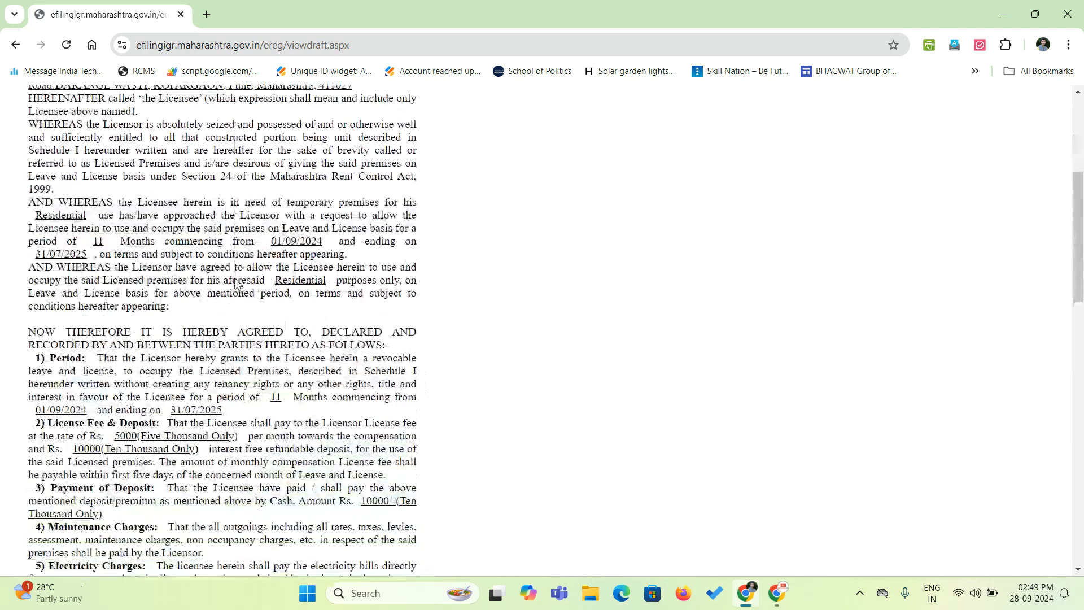
scroll(238, 284, down, 10)
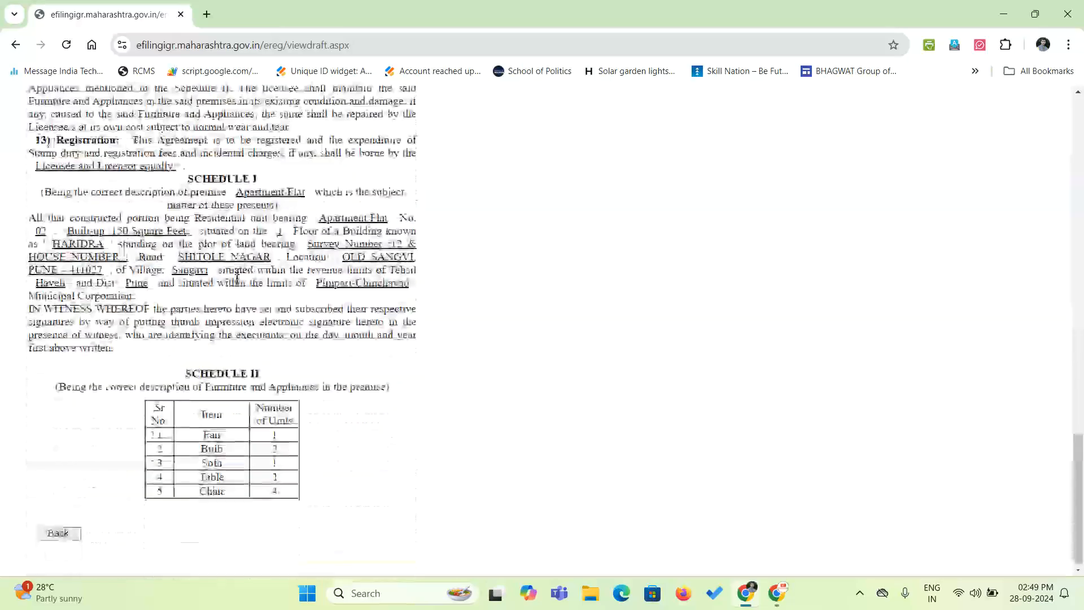
scroll(237, 281, up, 9)
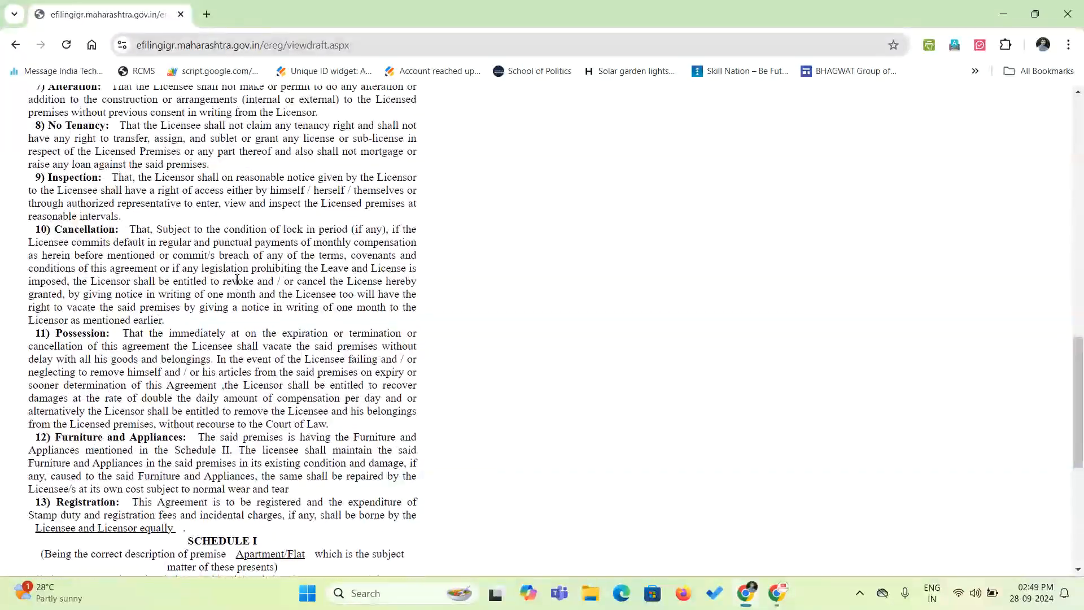
scroll(237, 280, up, 12)
scroll(237, 281, down, 20)
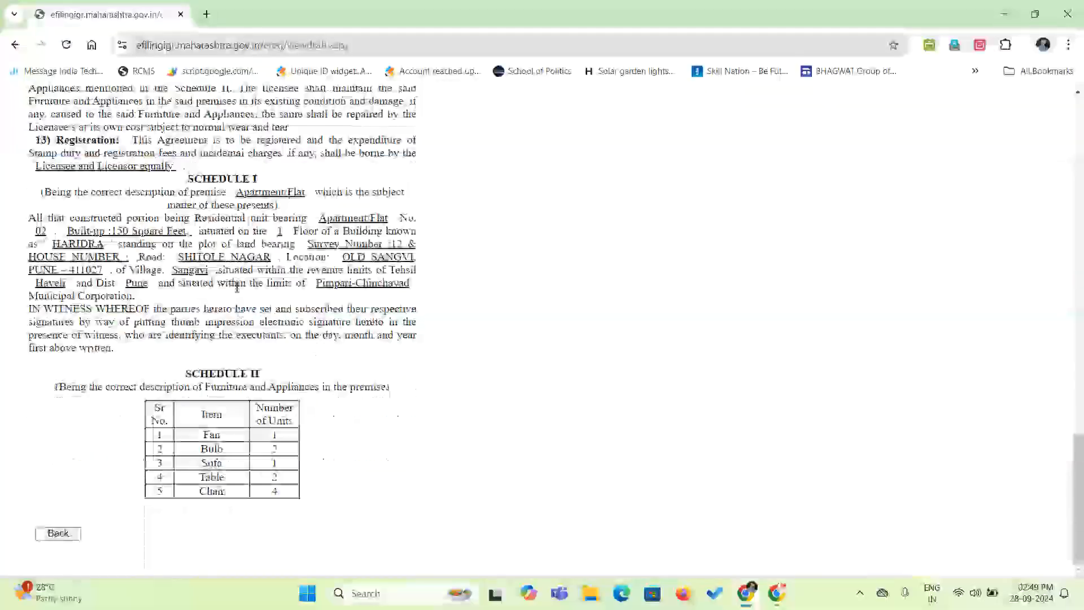
click(58, 533)
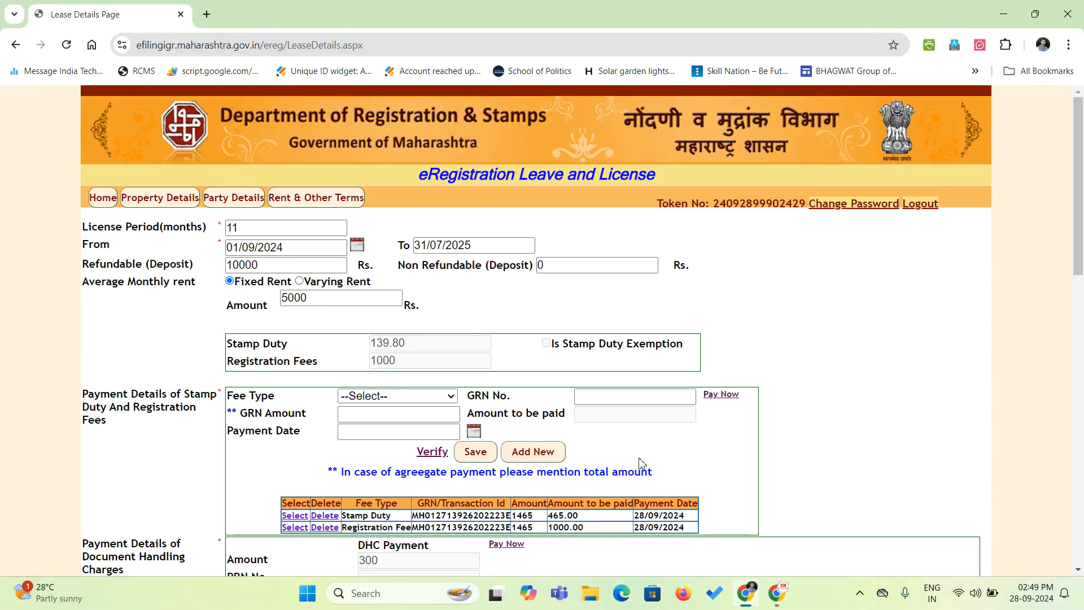
scroll(704, 420, down, 6)
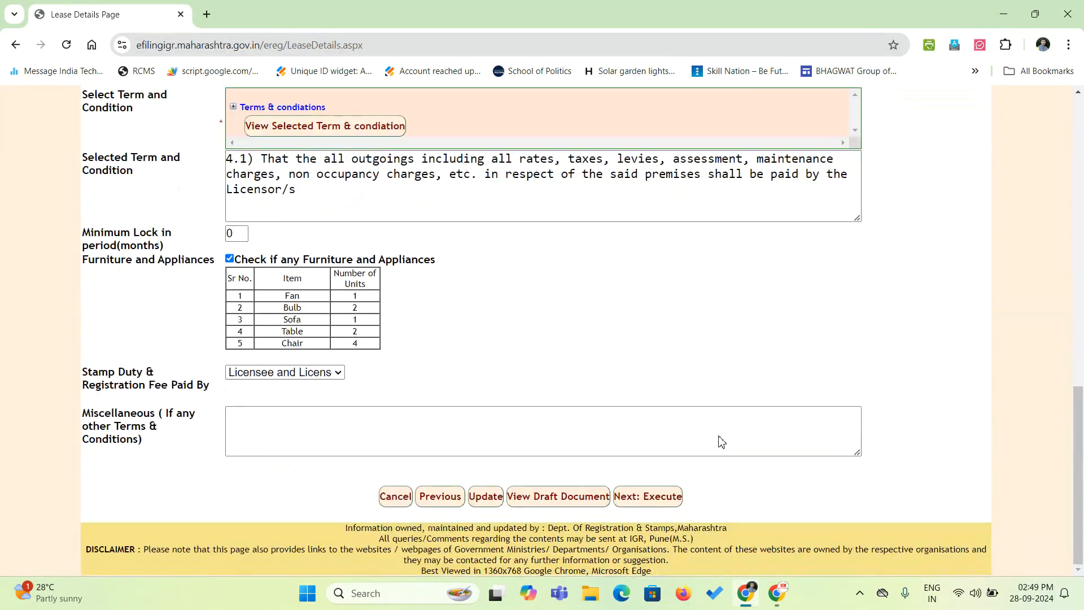
Advance to Next: Execute and scroll down the Leave and License agreement to its action buttons.
click(659, 502)
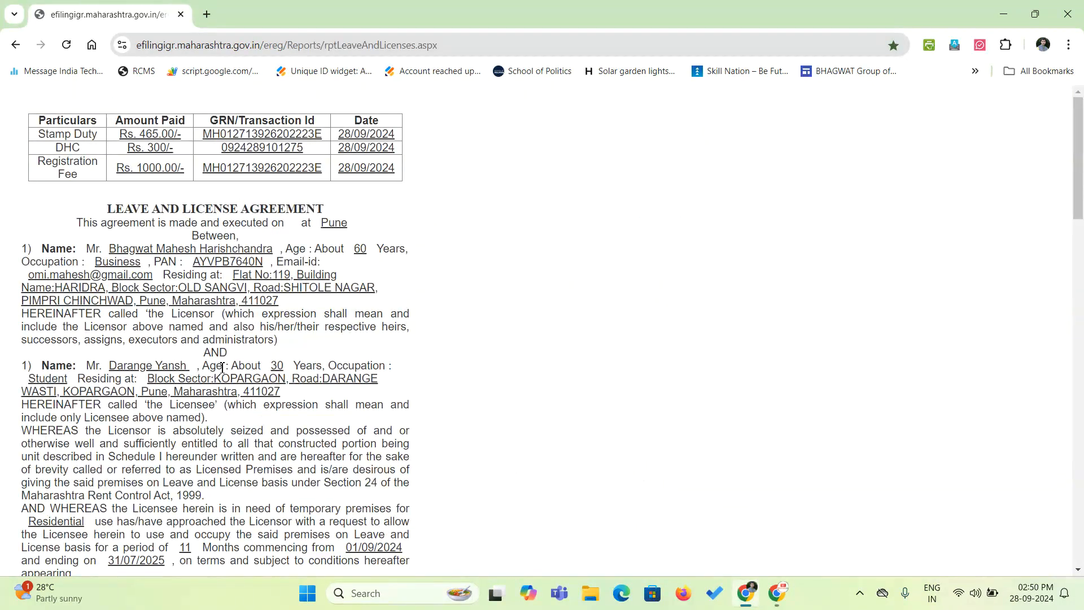
scroll(244, 422, down, 20)
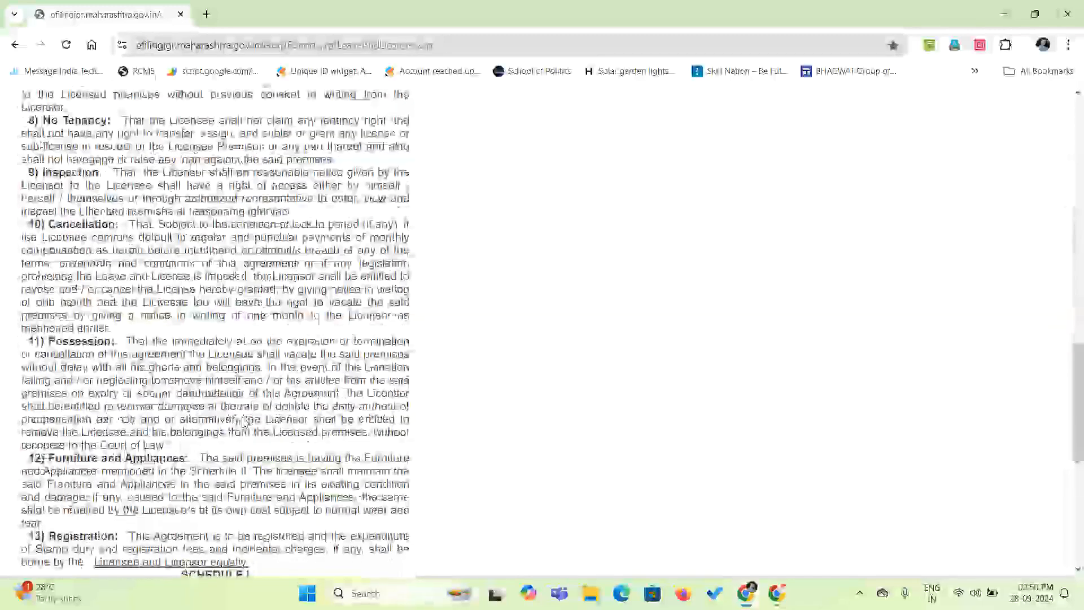
scroll(244, 422, down, 7)
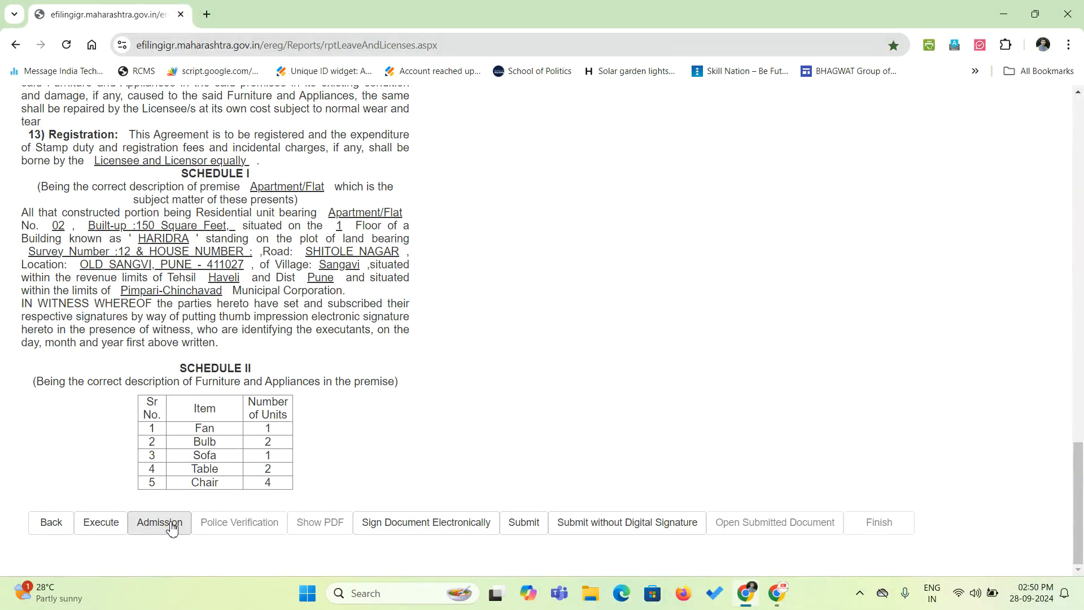
Capture the Licensor/Owner's photo and thumb for execution, then go to Admission/Identification.
click(116, 522)
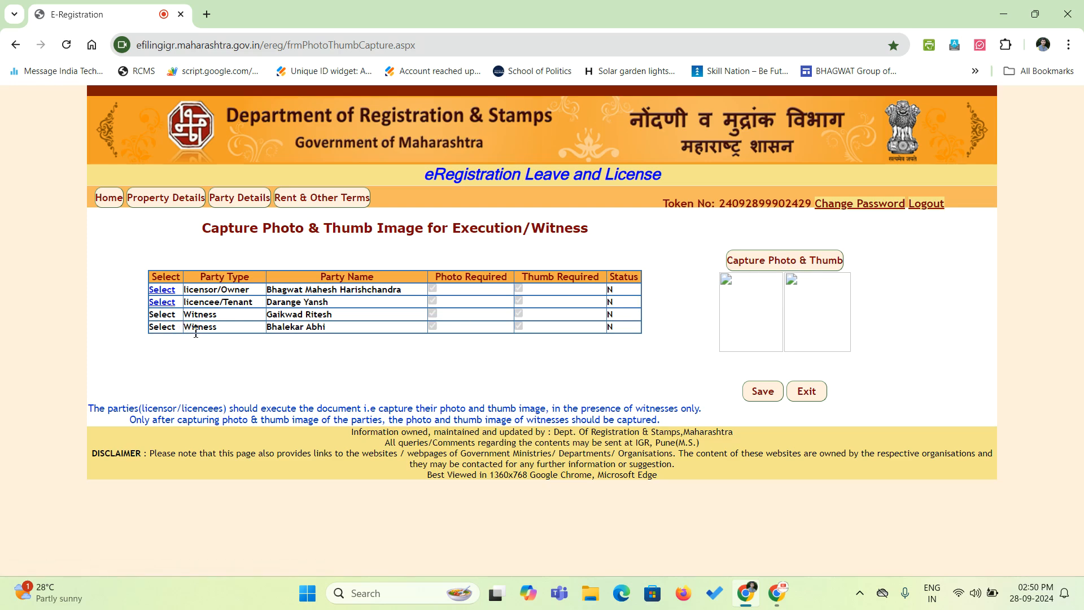
click(169, 289)
click(660, 256)
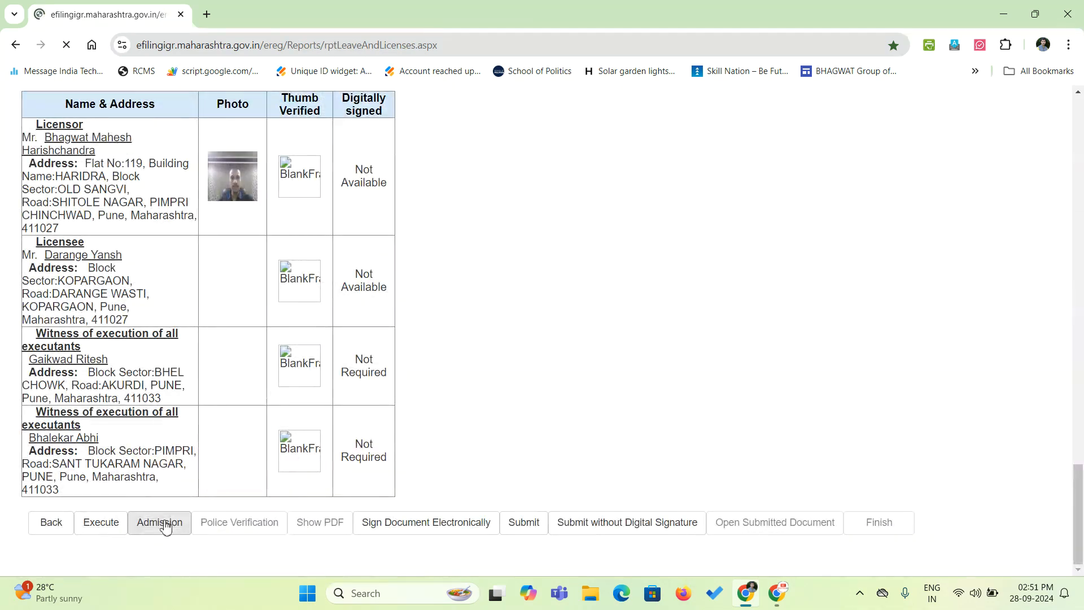
click(161, 522)
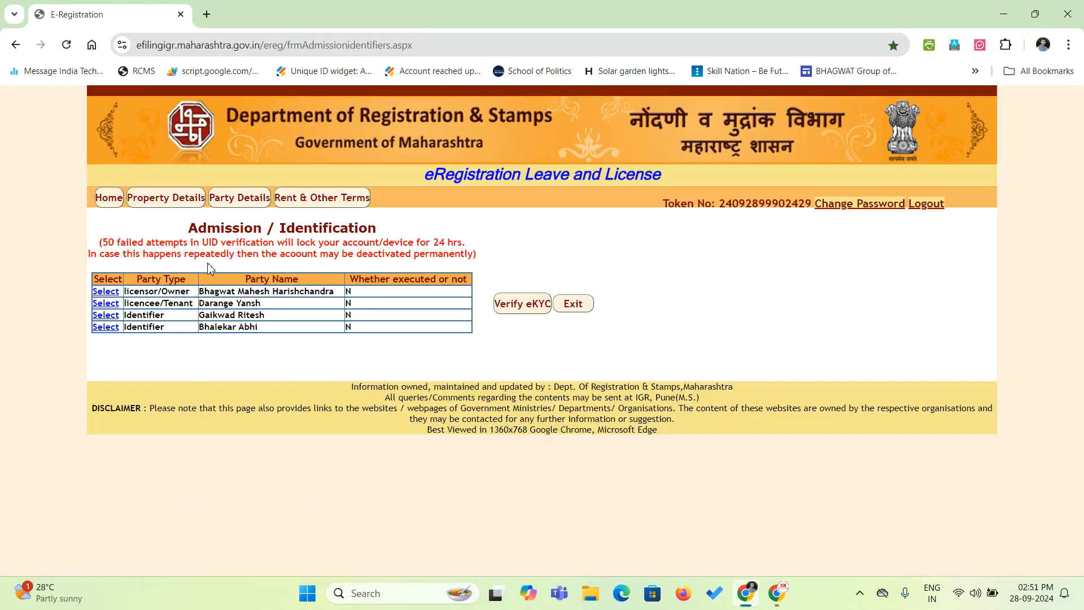
Admit the licensor's execution, accept the eKYC consent, then exit to the agreement report.
click(106, 292)
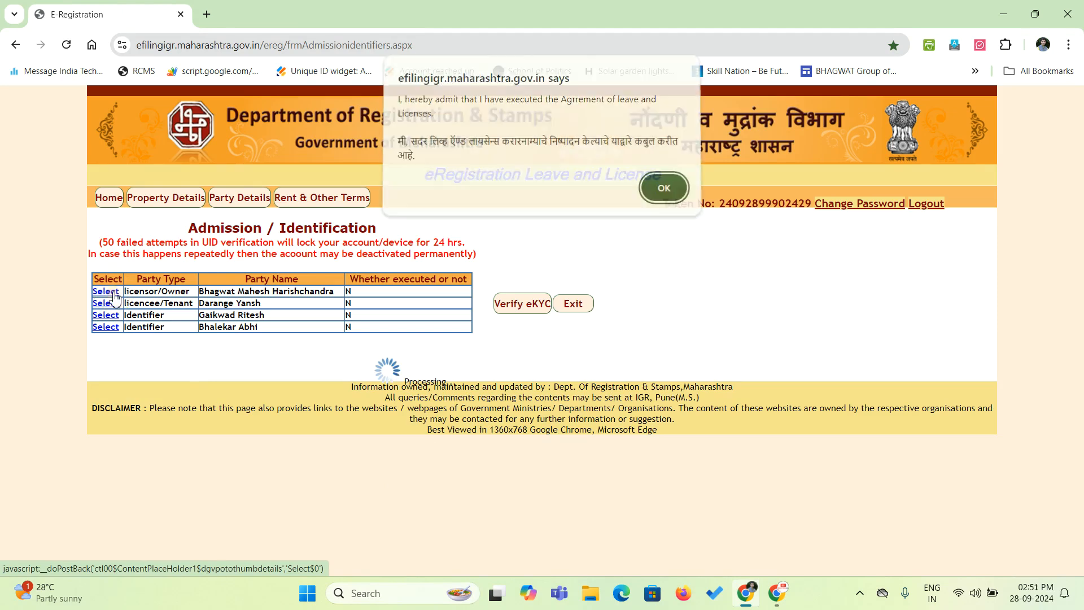
click(660, 195)
click(429, 482)
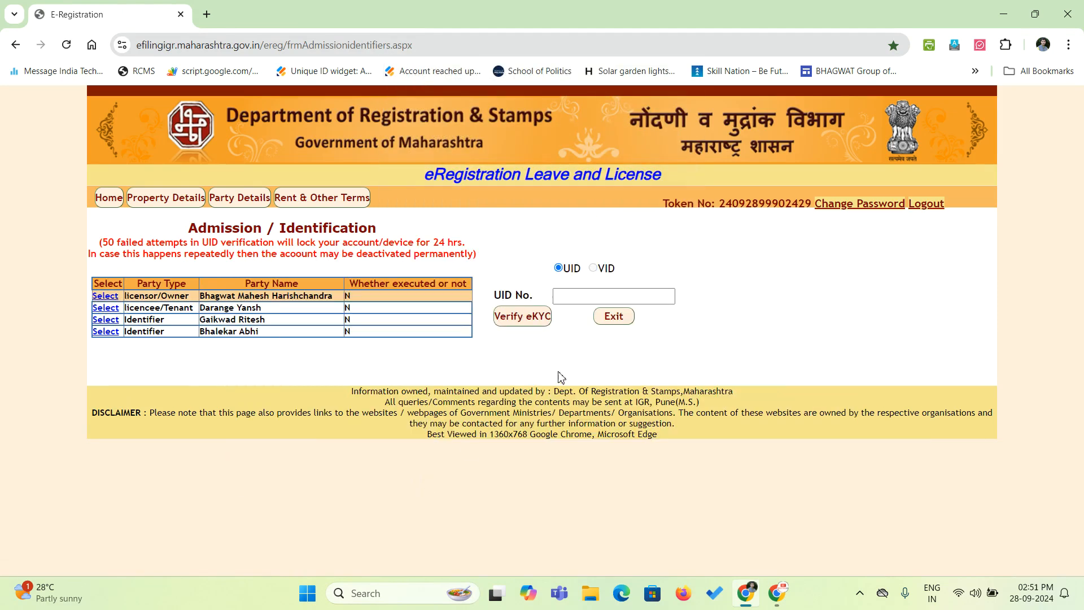
click(572, 297)
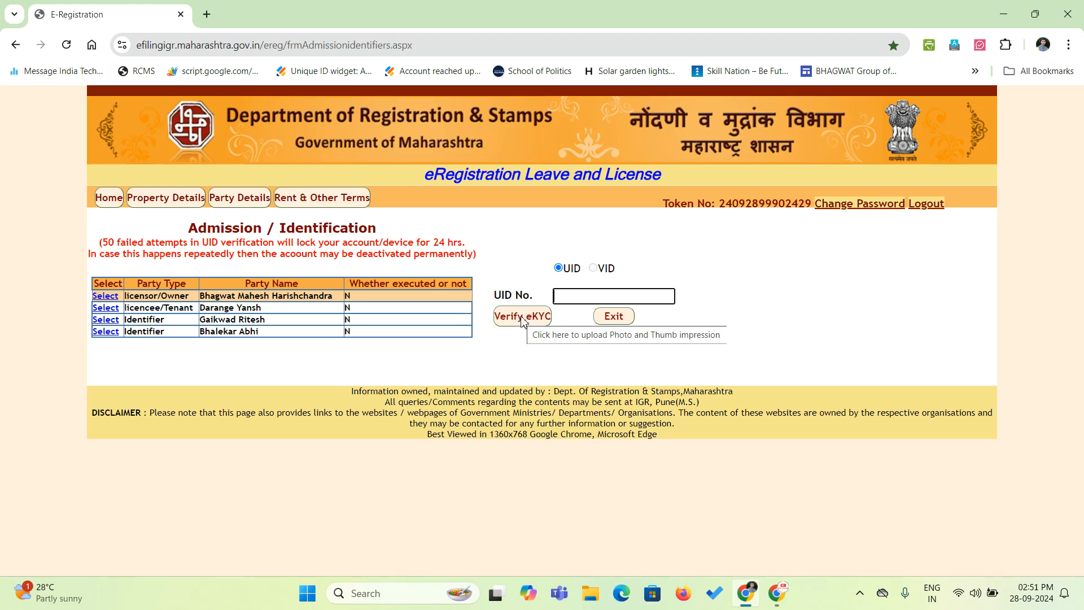
click(609, 319)
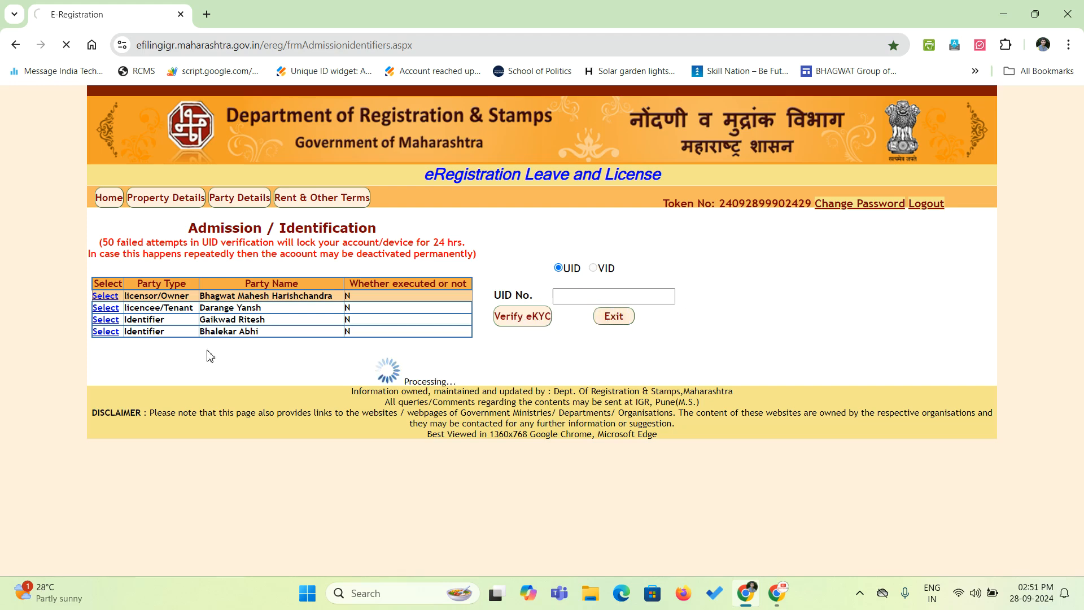
scroll(308, 317, down, 20)
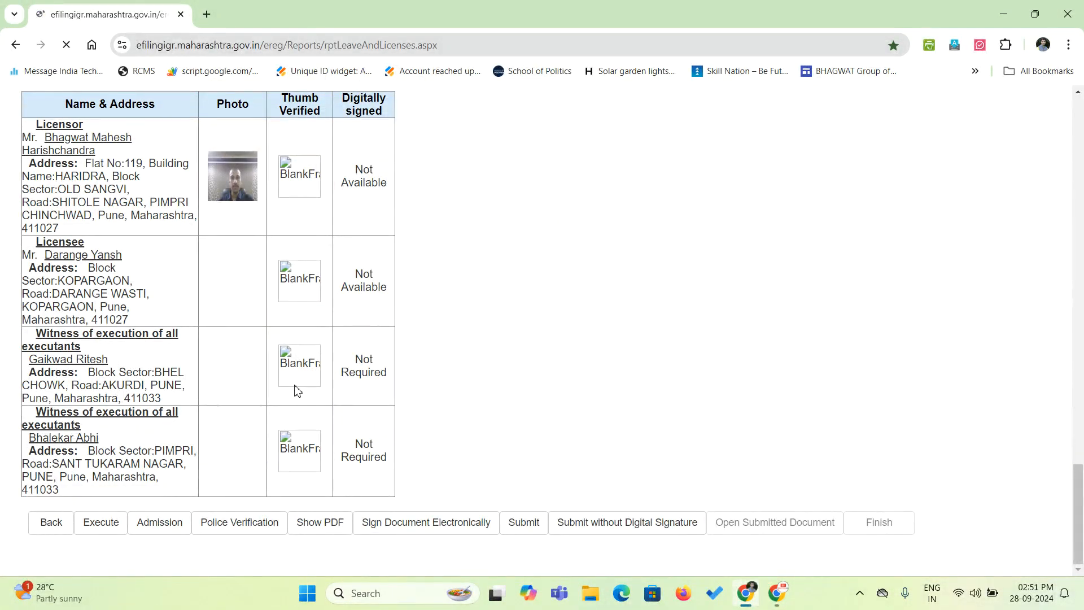
Return to Lease Details and review the stamp duty, registration fee and 300 DHC payments.
click(51, 521)
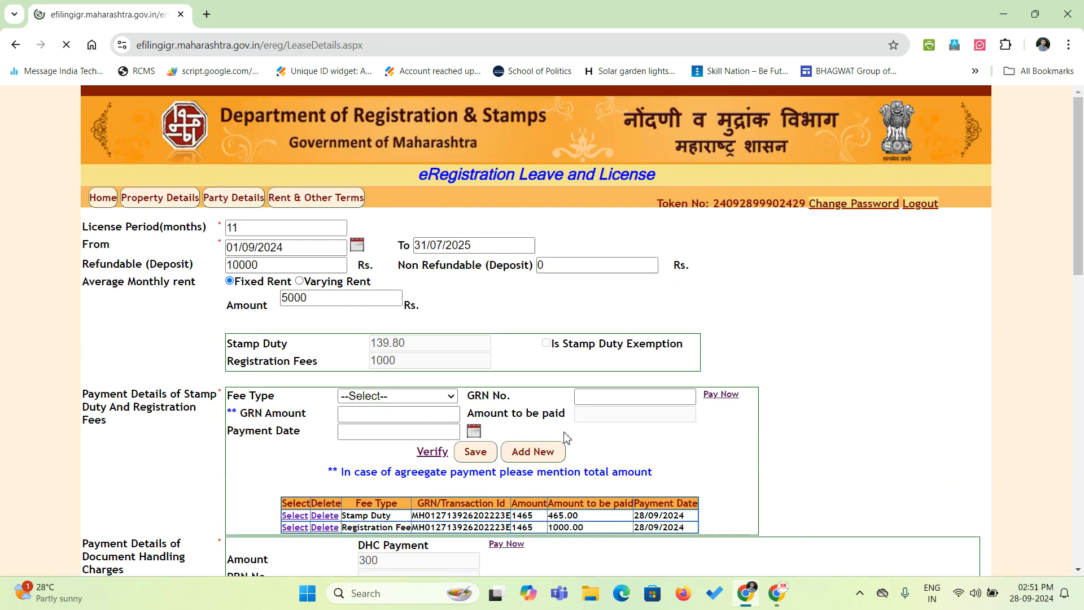
scroll(698, 415, down, 20)
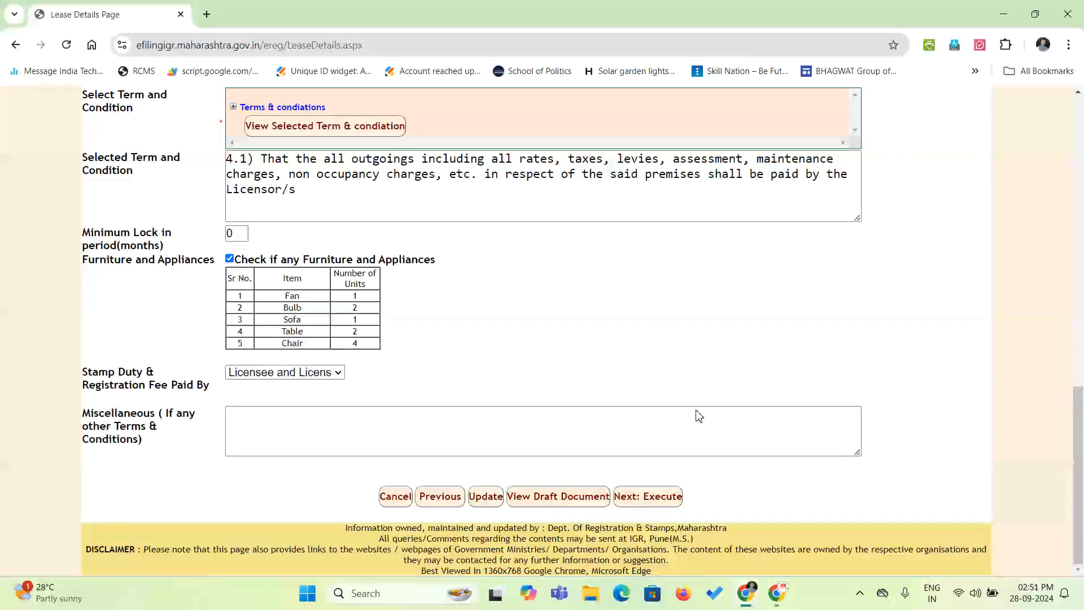
scroll(698, 412, up, 20)
scroll(698, 411, up, 1)
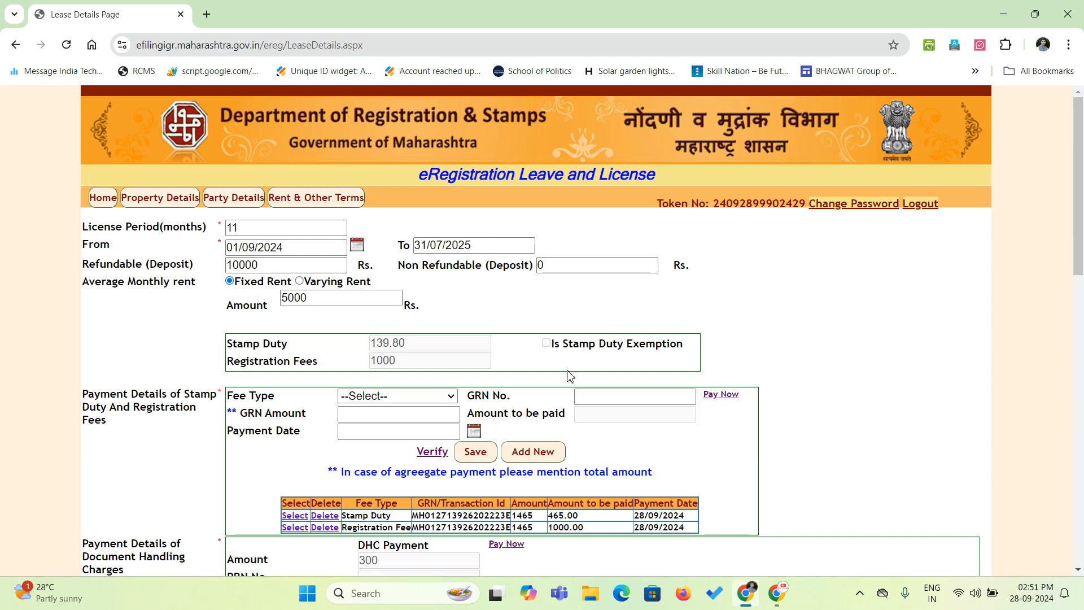
scroll(496, 451, down, 3)
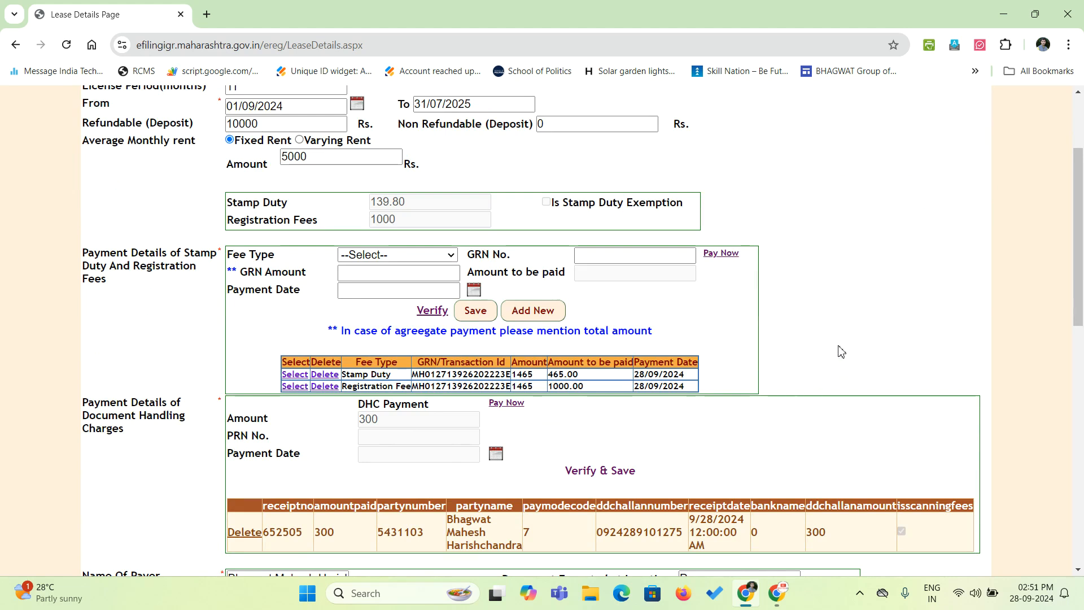
scroll(829, 361, up, 3)
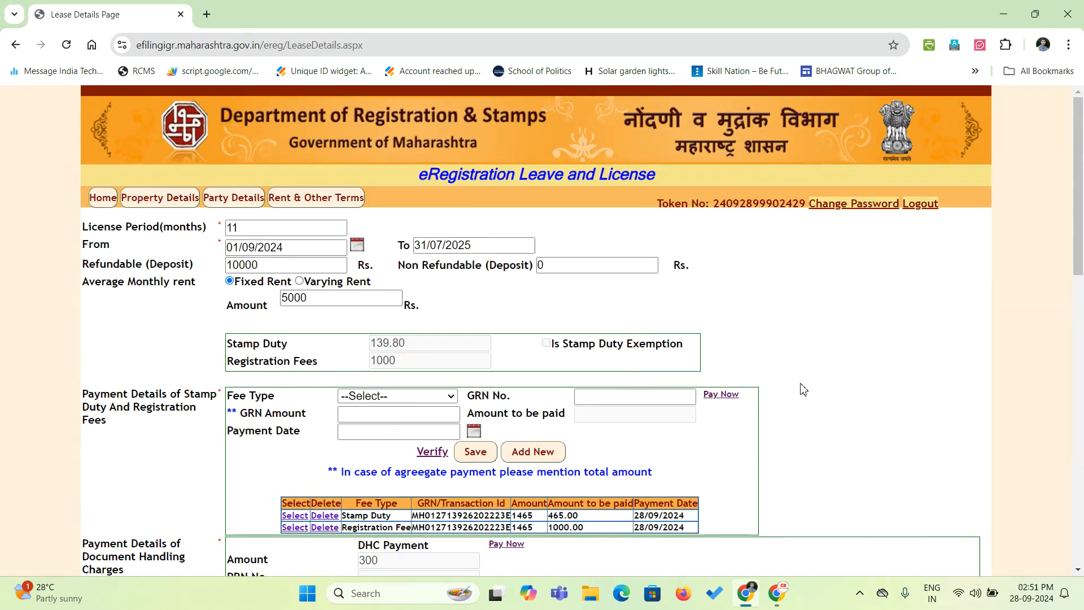